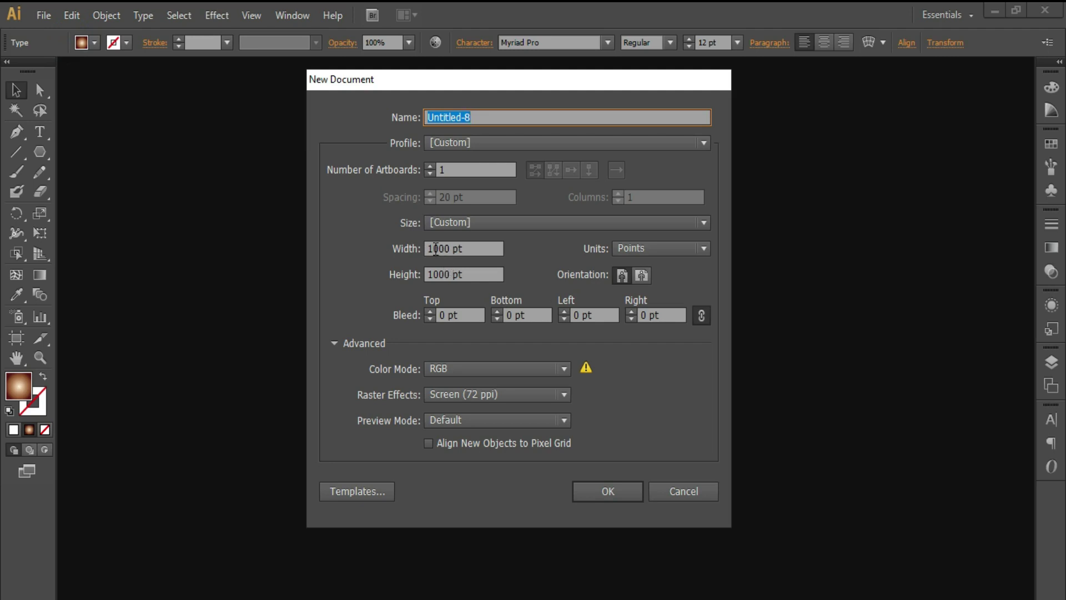
# Create a new document with a width of 1980 pt and a height of 1080 pt
pyautogui.doubleClick(435, 248)
pyautogui.write('1980')
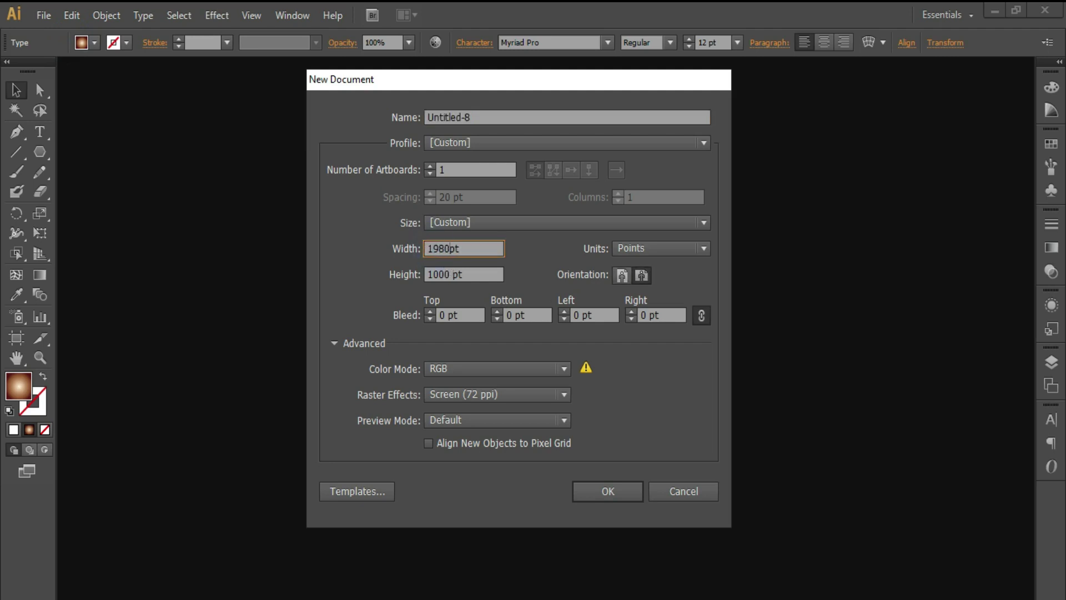
pyautogui.press('Tab')
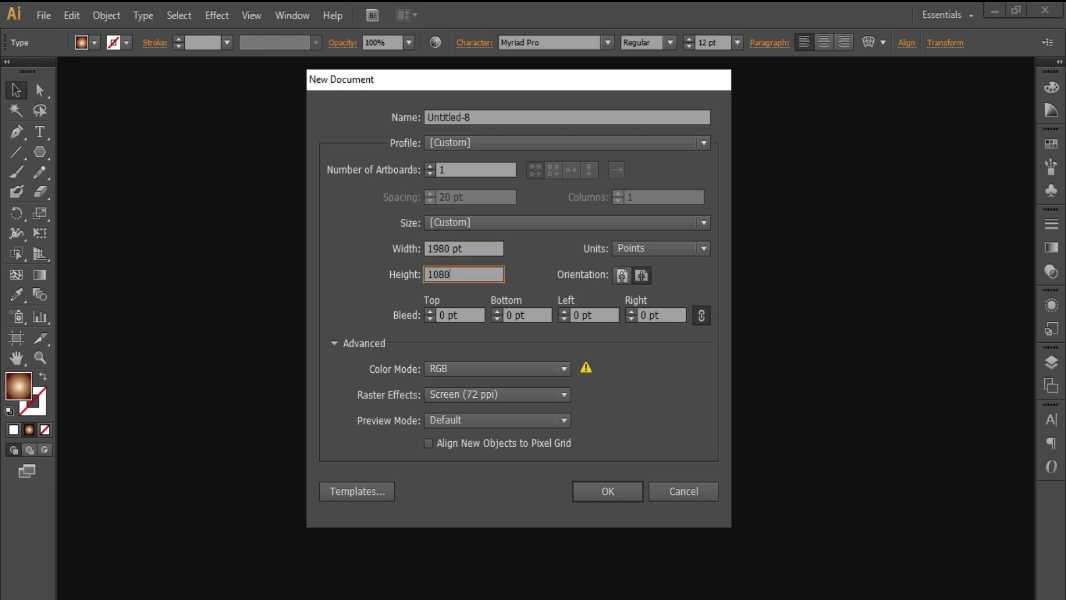
pyautogui.write('1080')
pyautogui.press('Return')
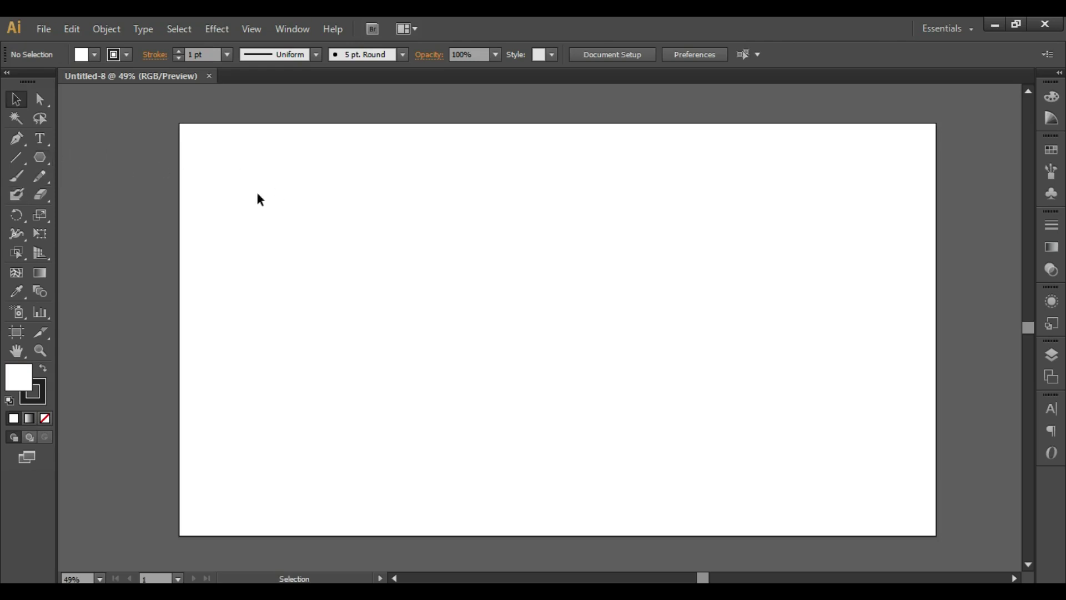
# Draw a rectangle in the artboard's upper-left corner and a rounded rectangle with a 40 pt corner radius, left-aligned directly below it
pyautogui.moveTo(44, 163); pyautogui.dragTo(78, 156)
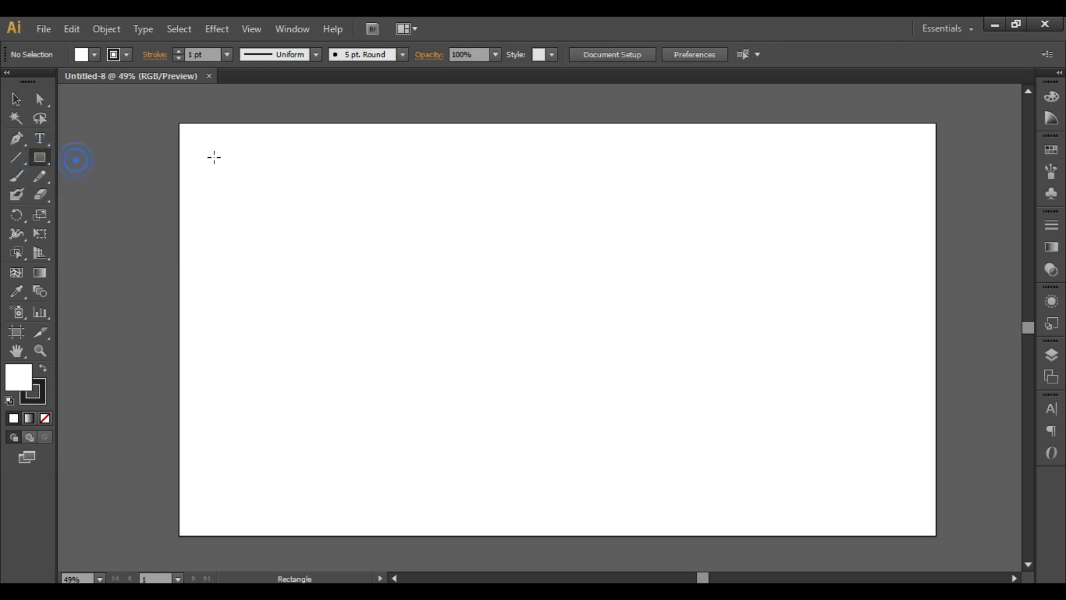
pyautogui.moveTo(191, 134); pyautogui.dragTo(309, 184)
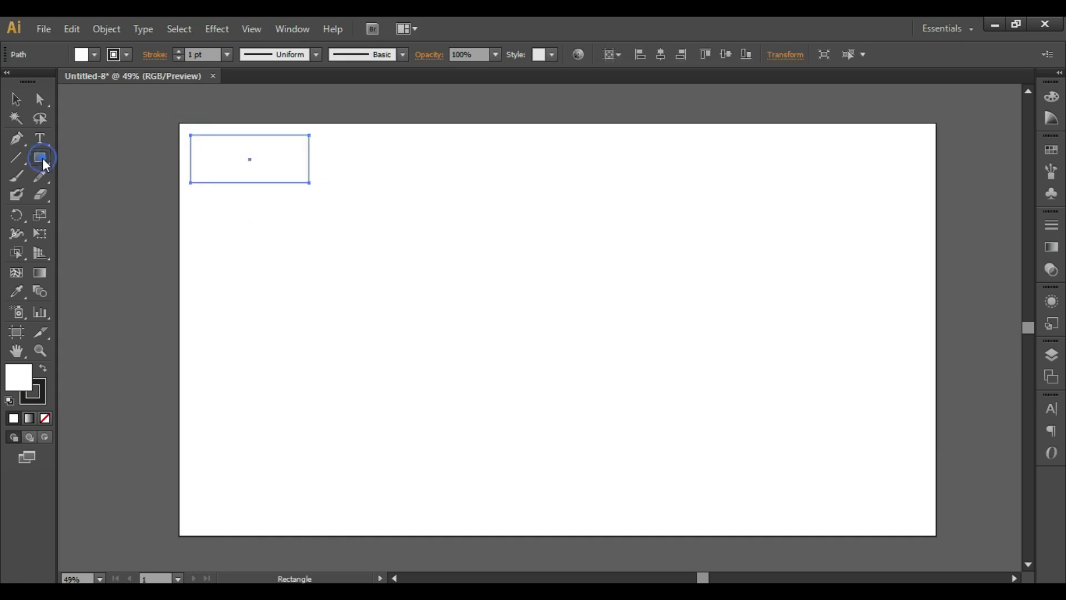
pyautogui.moveTo(42, 158); pyautogui.dragTo(84, 174)
pyautogui.click(202, 221)
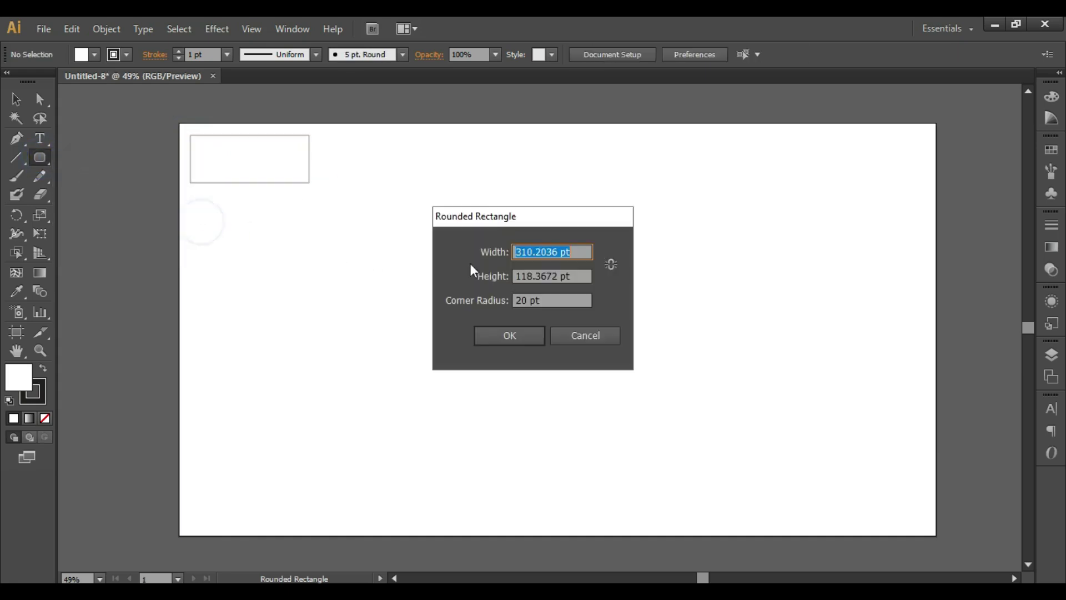
pyautogui.doubleClick(524, 299)
pyautogui.write('40')
pyautogui.press('Return')
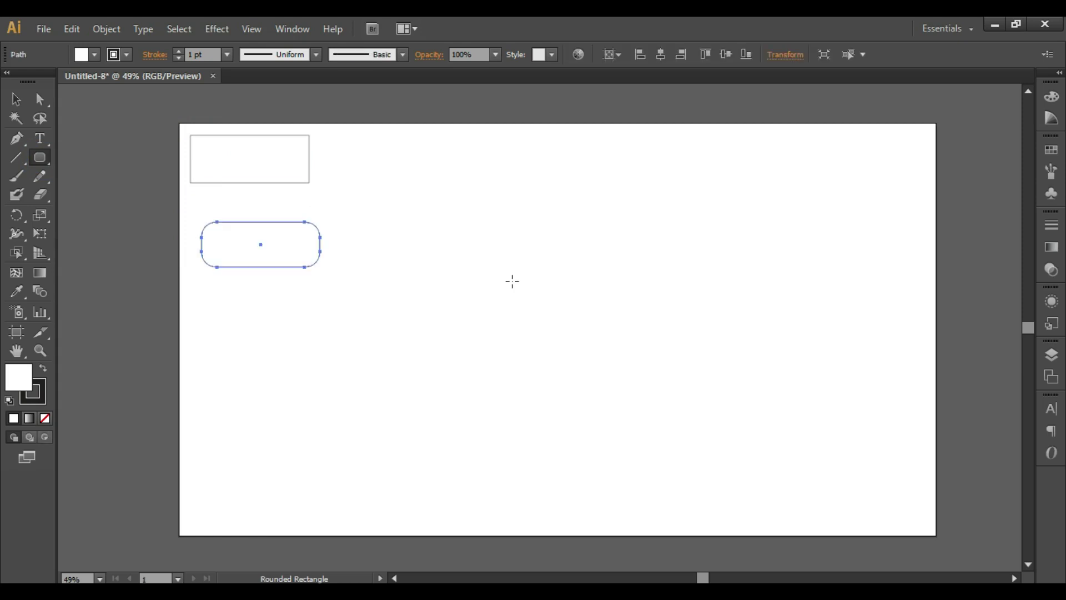
pyautogui.click(22, 103)
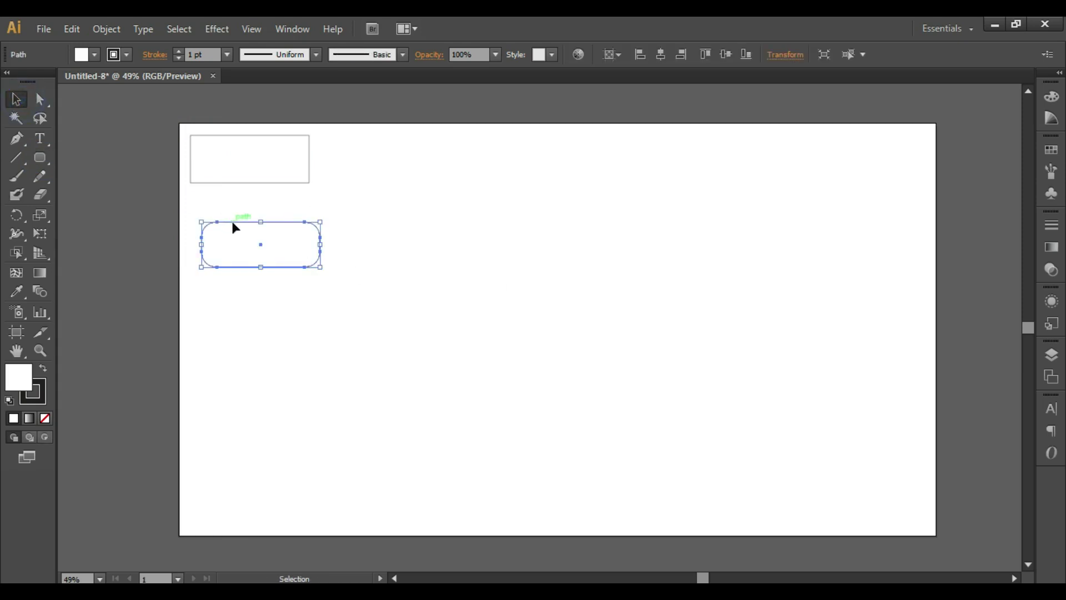
pyautogui.moveTo(231, 221); pyautogui.dragTo(220, 205)
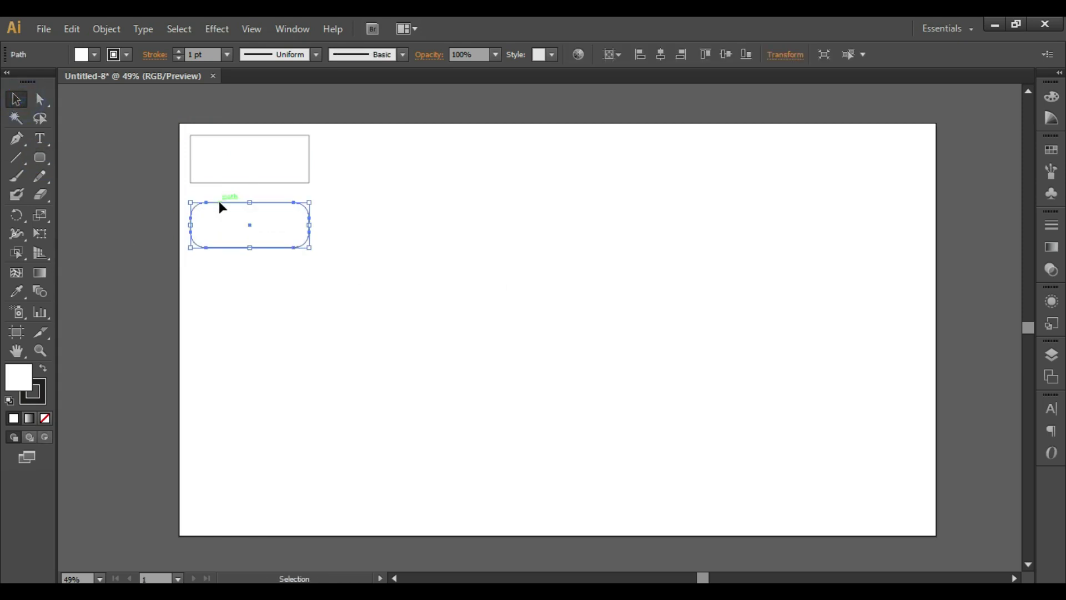
# Draw a flat ellipse below the rounded rectangle and a hexagon near the artboard's left edge below it
pyautogui.moveTo(41, 158); pyautogui.dragTo(84, 197)
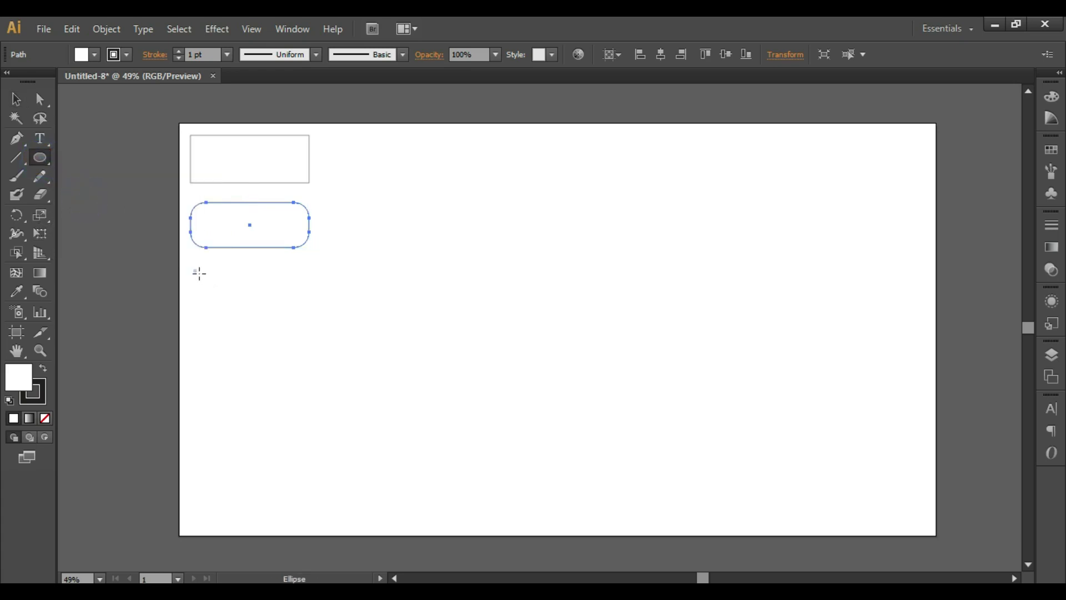
pyautogui.moveTo(195, 271); pyautogui.dragTo(313, 325)
pyautogui.moveTo(52, 165); pyautogui.dragTo(92, 214)
pyautogui.moveTo(202, 358); pyautogui.dragTo(257, 369)
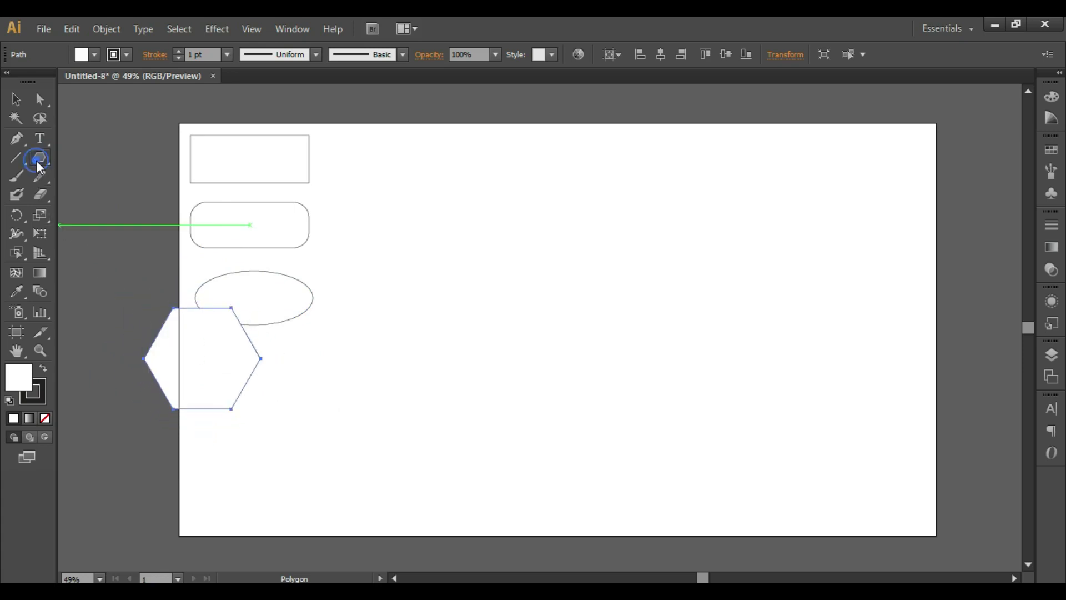
# Draw a five-pointed star beneath the hexagon and move it fully inside the artboard, clear of the hexagon
pyautogui.moveTo(35, 161); pyautogui.dragTo(109, 230)
pyautogui.moveTo(202, 444); pyautogui.dragTo(237, 491)
pyautogui.click(16, 99)
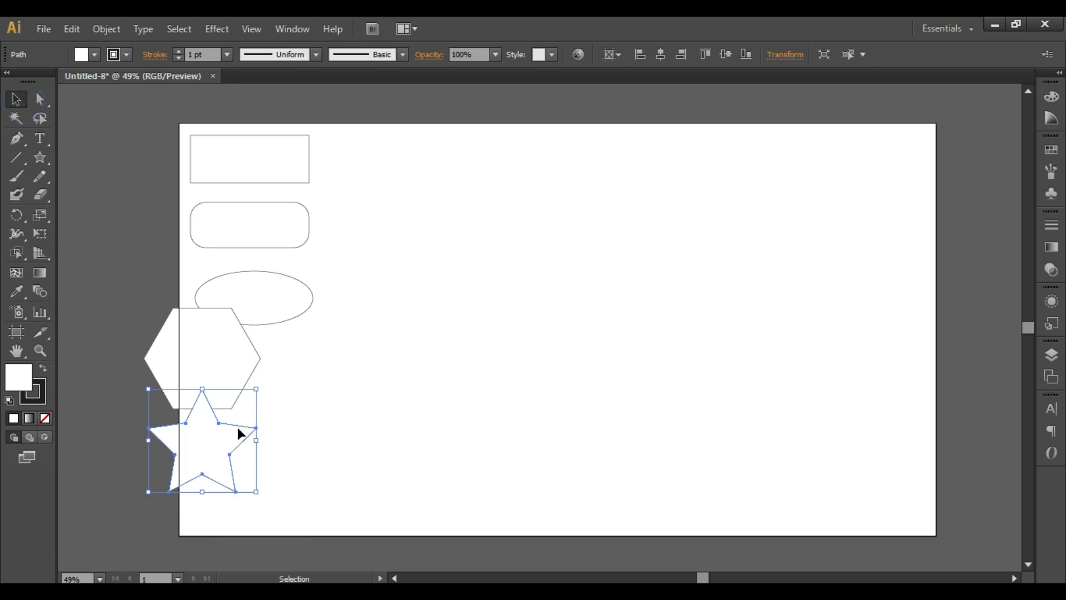
pyautogui.moveTo(237, 431); pyautogui.dragTo(274, 466)
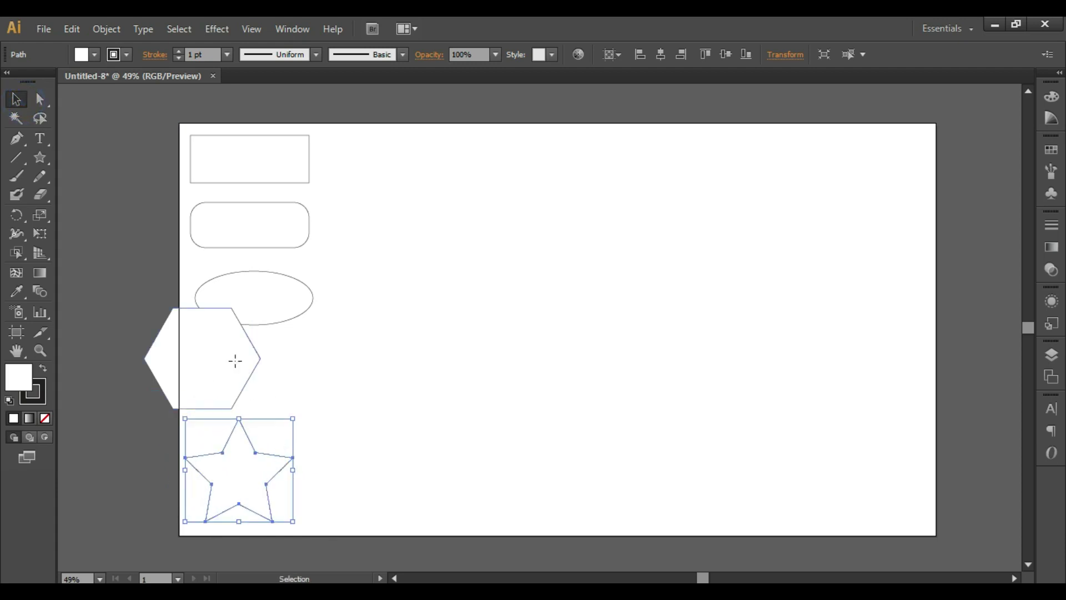
# Move the hexagon below the ellipse at a size of about 249 × 215 pt, and scale the star down to fit the column
pyautogui.moveTo(233, 359); pyautogui.dragTo(285, 382)
pyautogui.moveTo(314, 329)
pyautogui.mouseDown()
pyautogui.moveTo(278, 366)
pyautogui.moveTo(293, 333)
pyautogui.moveTo(267, 367)
pyautogui.moveTo(265, 356)
pyautogui.mouseUp()
pyautogui.click(248, 447)
pyautogui.moveTo(293, 417); pyautogui.dragTo(265, 444)
pyautogui.keyDown('shift'); pyautogui.click(267, 388); pyautogui.keyUp('shift')
pyautogui.click(315, 379)
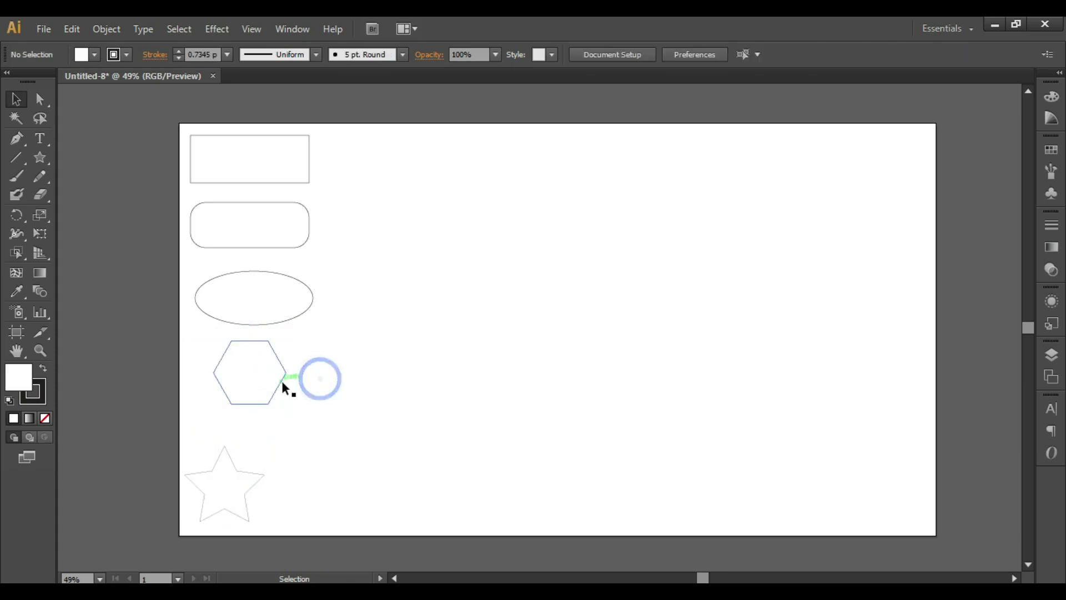
pyautogui.click(280, 381)
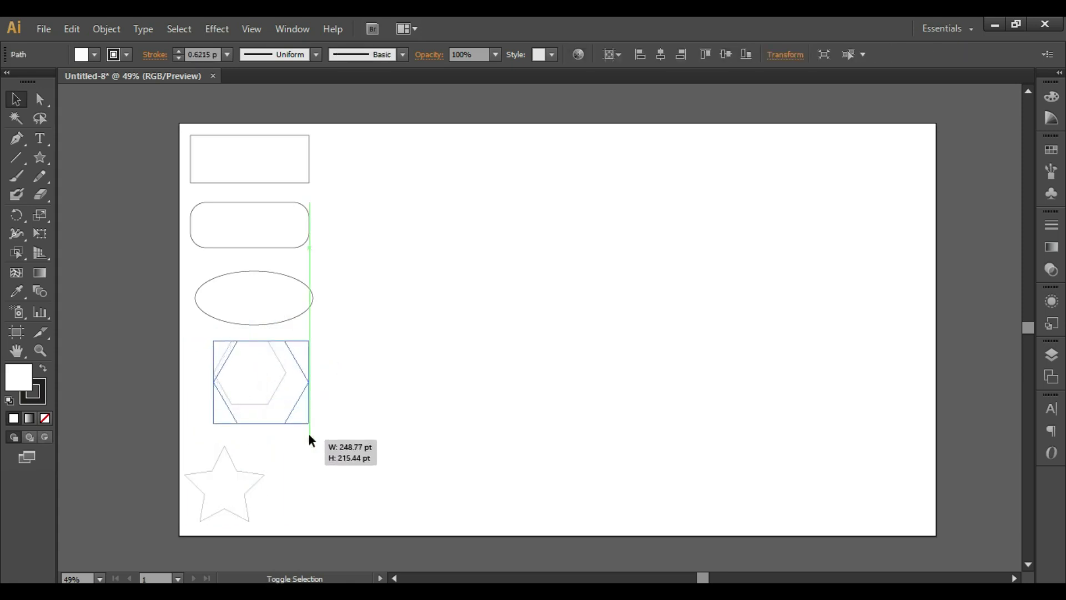
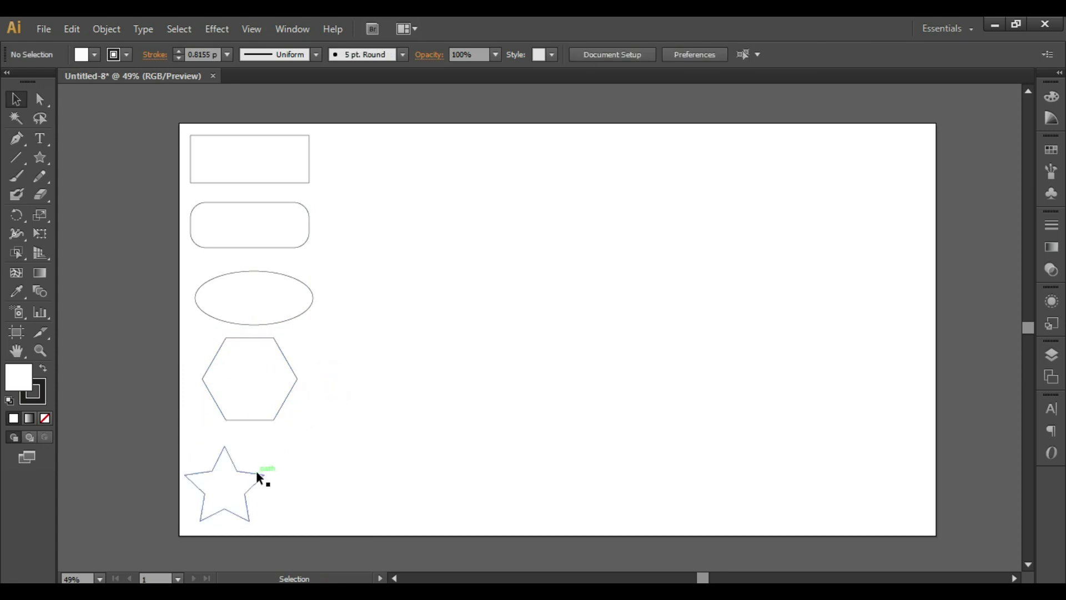
# Align all five shapes by their horizontal centers, then set alignment to Align to Selection and move the column back to the artboard's left side
pyautogui.moveTo(174, 125); pyautogui.dragTo(333, 488)
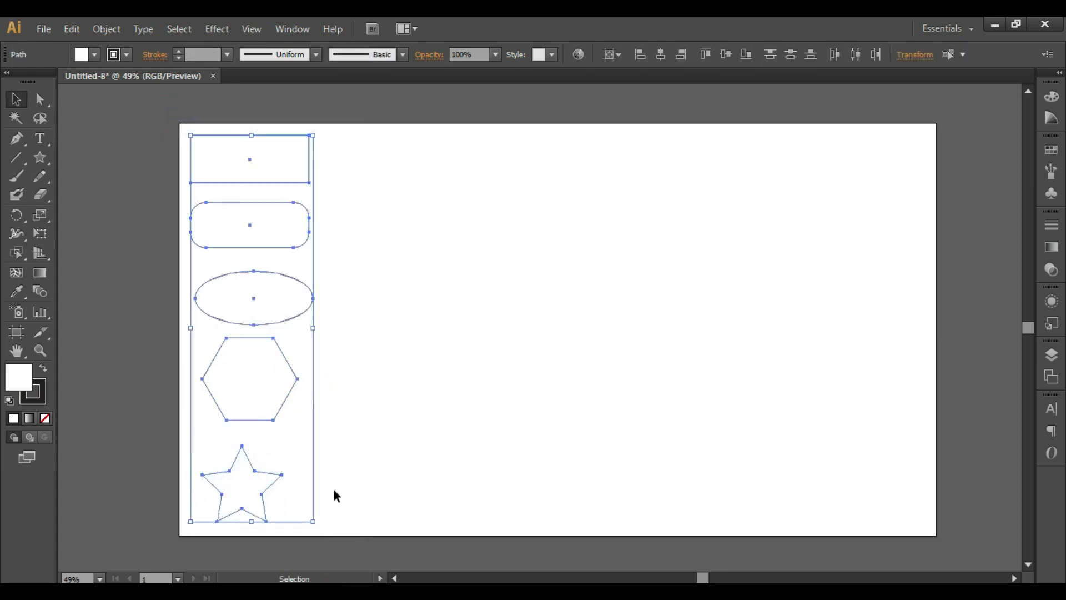
pyautogui.click(666, 60)
pyautogui.click(619, 54)
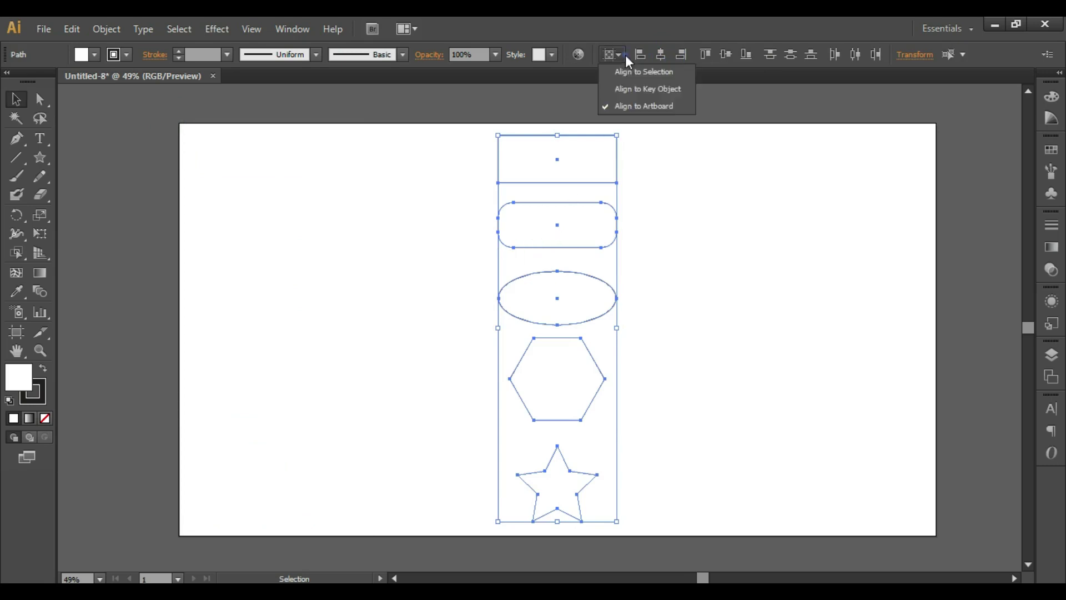
pyautogui.click(636, 76)
pyautogui.moveTo(591, 156); pyautogui.dragTo(288, 155)
pyautogui.click(381, 157)
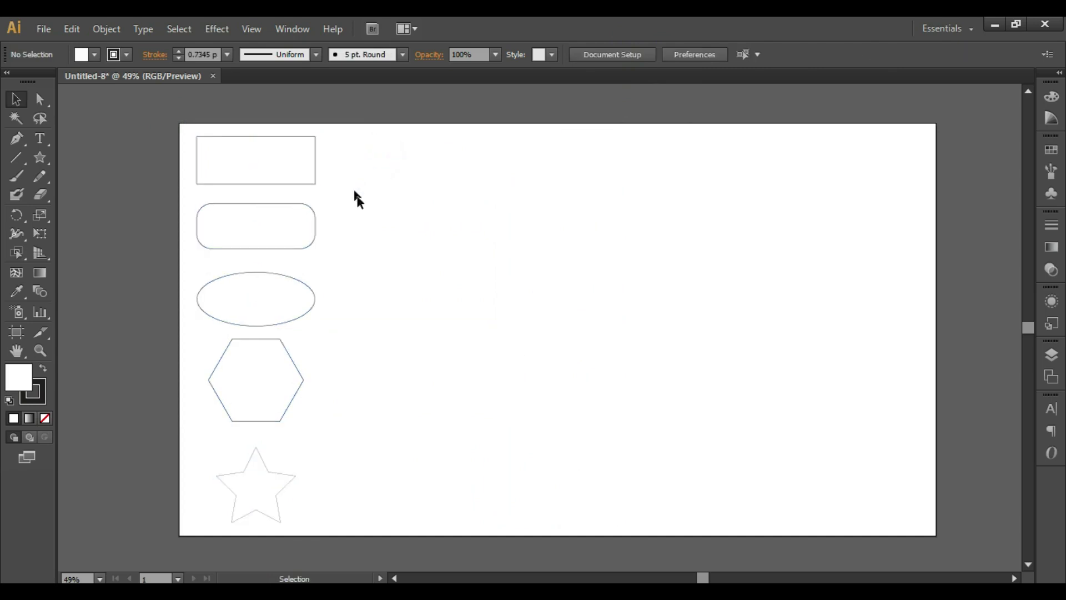
# Add the text "RECTANGLE" to the right of the rectangle, enlarged to about 61.5 pt and set in Arial
pyautogui.click(39, 138)
pyautogui.click(364, 159)
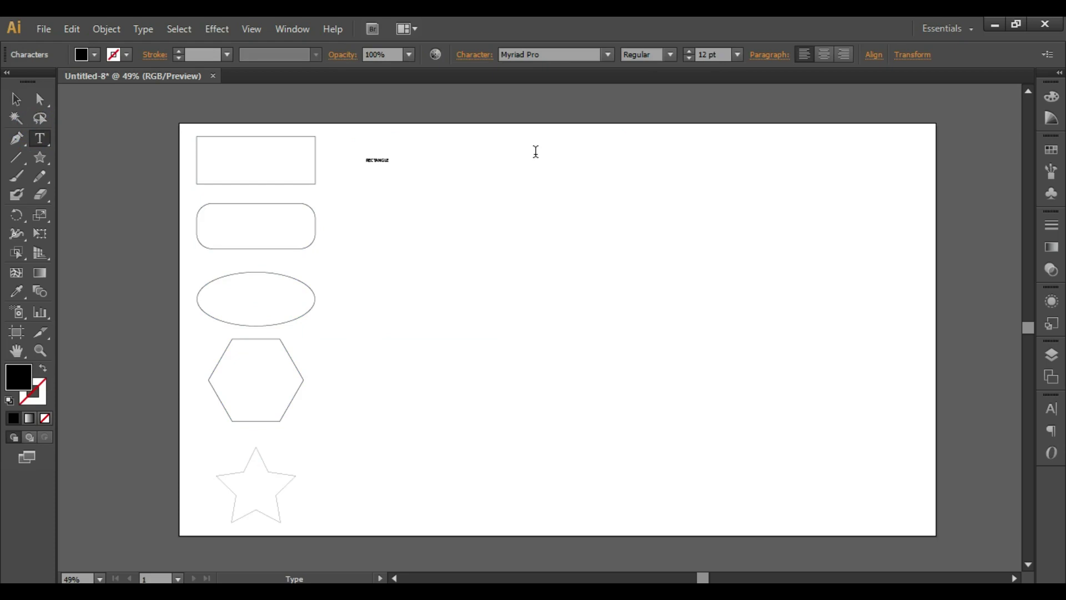
pyautogui.click(16, 99)
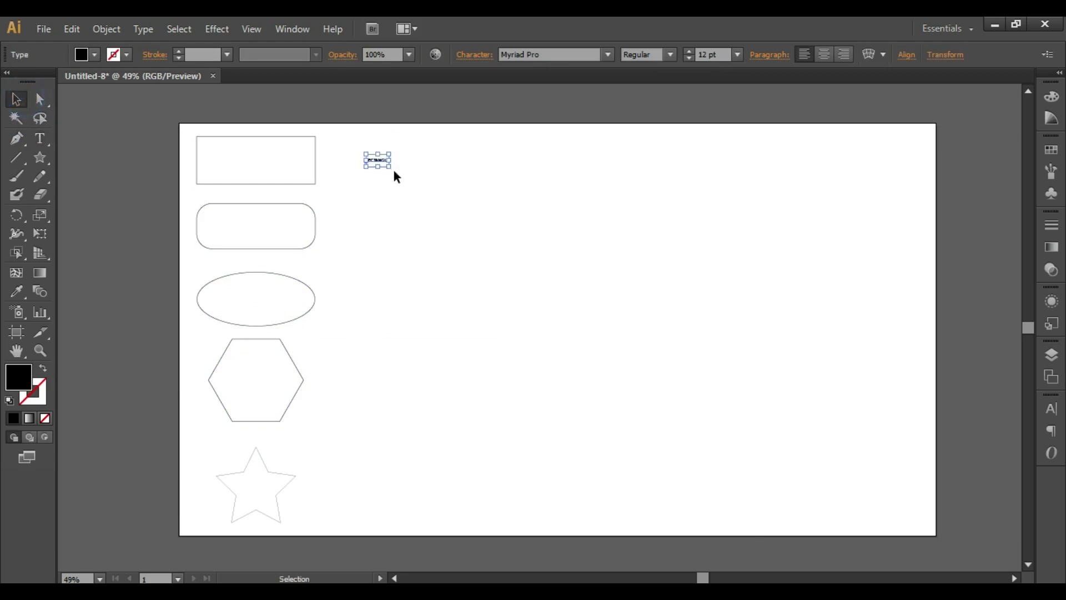
pyautogui.moveTo(391, 167)
pyautogui.mouseDown()
pyautogui.moveTo(503, 212)
pyautogui.moveTo(395, 166)
pyautogui.mouseUp()
pyautogui.click(504, 54)
pyautogui.write('Arial')
pyautogui.press('Return')
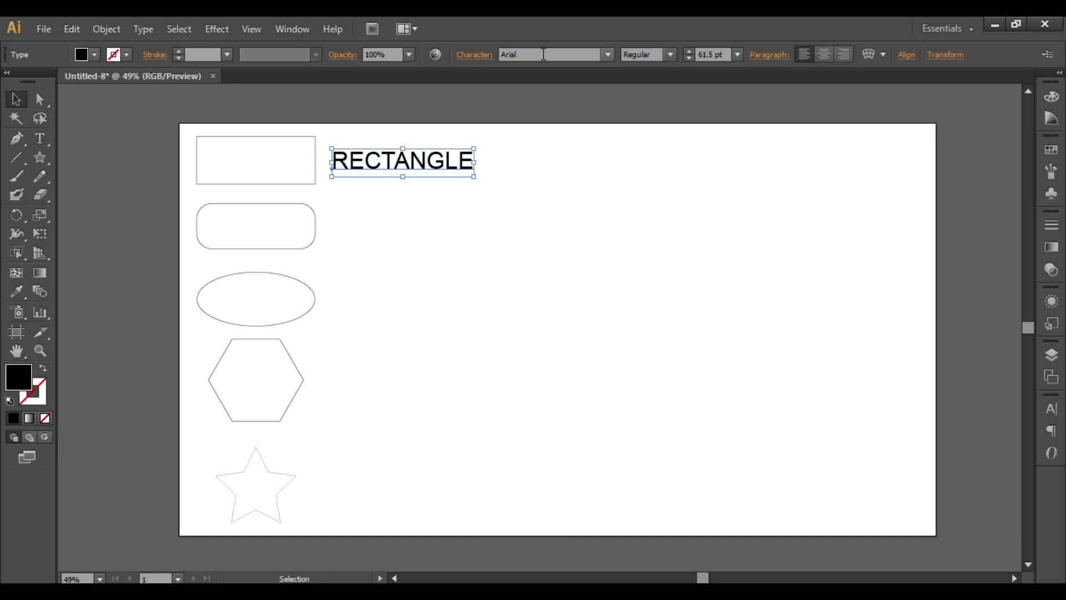
# Set the font style of the RECTANGLE text to Black
pyautogui.click(669, 51)
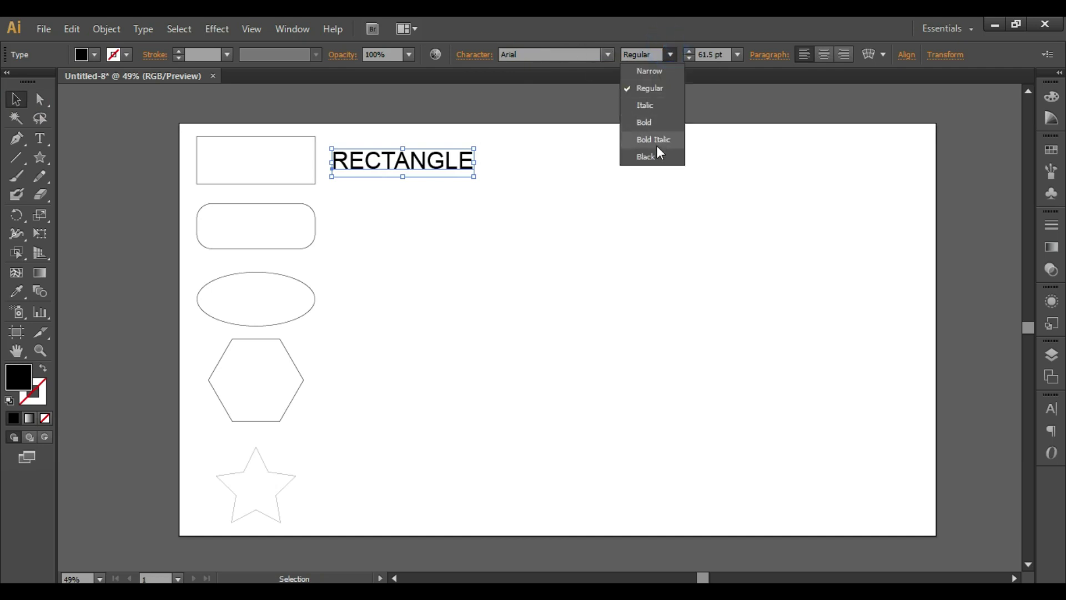
pyautogui.click(655, 145)
pyautogui.click(672, 54)
pyautogui.click(659, 159)
# Move the RECTANGLE text so it overlaps the rectangle's right edge and scale it down to about 50 pt
pyautogui.moveTo(362, 173); pyautogui.dragTo(333, 167)
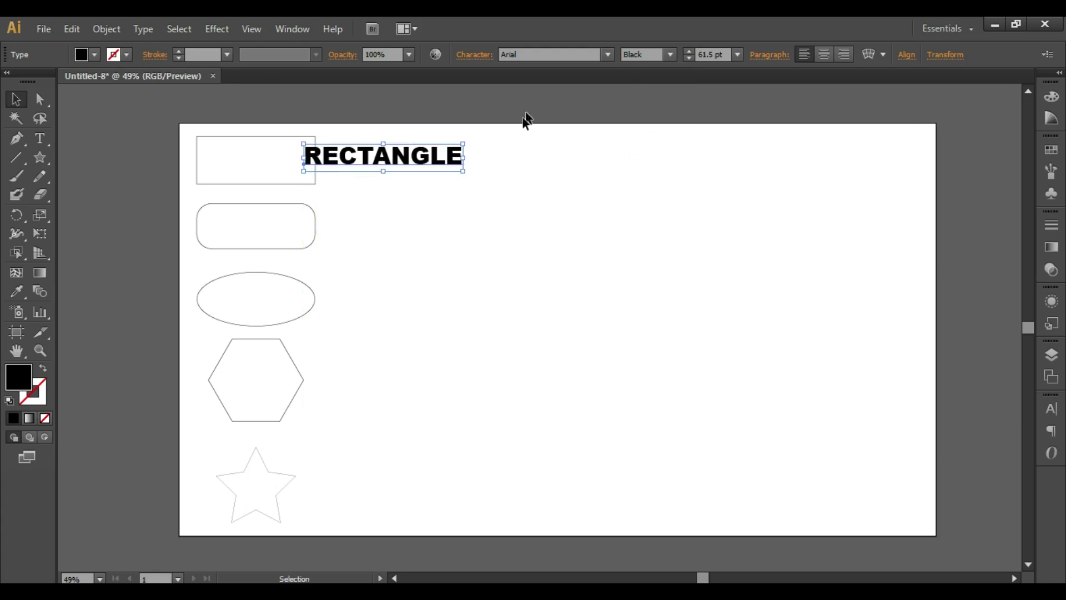
pyautogui.moveTo(464, 144); pyautogui.dragTo(437, 150)
pyautogui.click(470, 163)
pyautogui.click(405, 158)
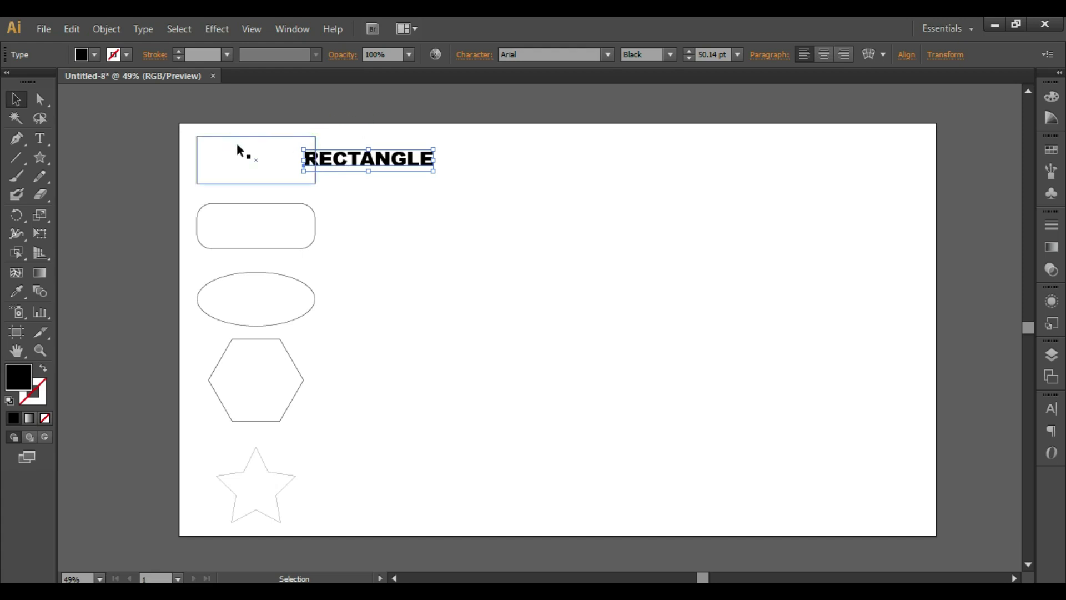
# Send the RECTANGLE text to the back, behind the rectangle
pyautogui.rightClick(353, 157)
pyautogui.moveTo(404, 304)
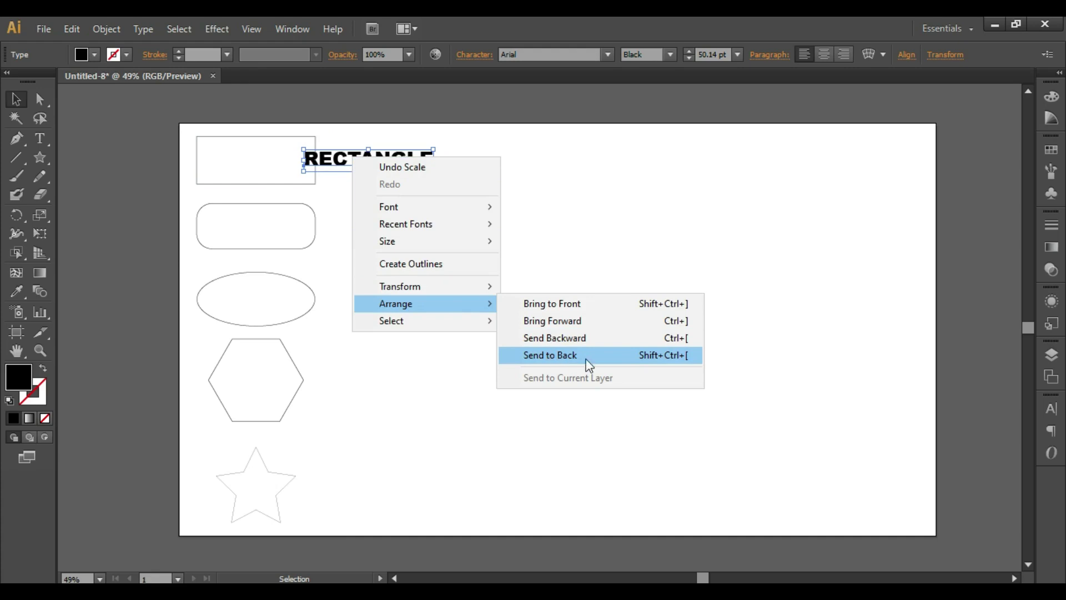
pyautogui.click(691, 359)
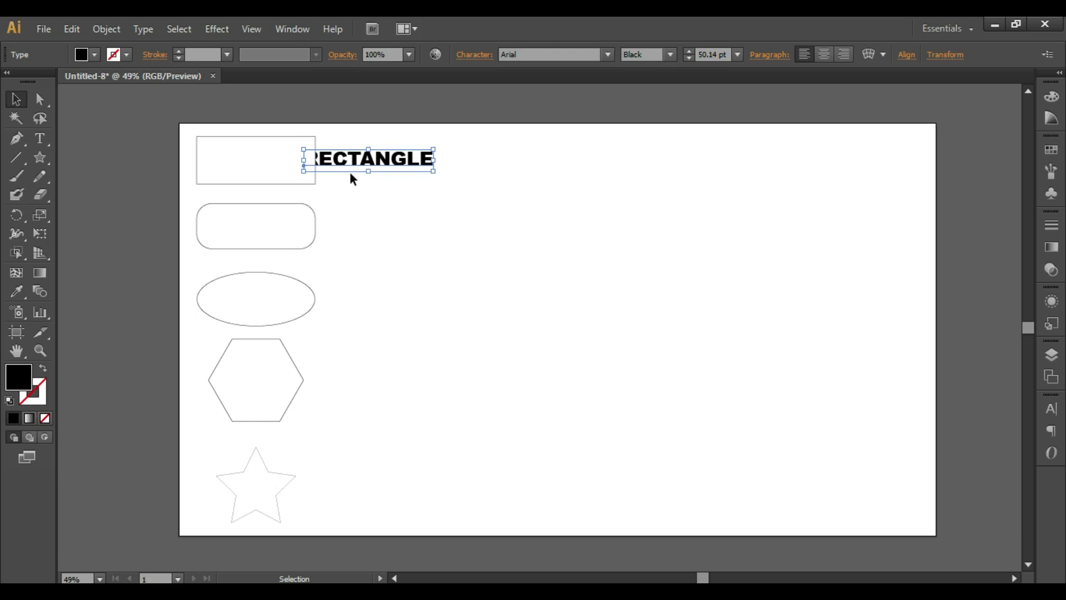
# Fit the RECTANGLE text into the rectangle using Envelope Distort with the top object
pyautogui.keyDown('shift'); pyautogui.click(291, 138); pyautogui.keyUp('shift')
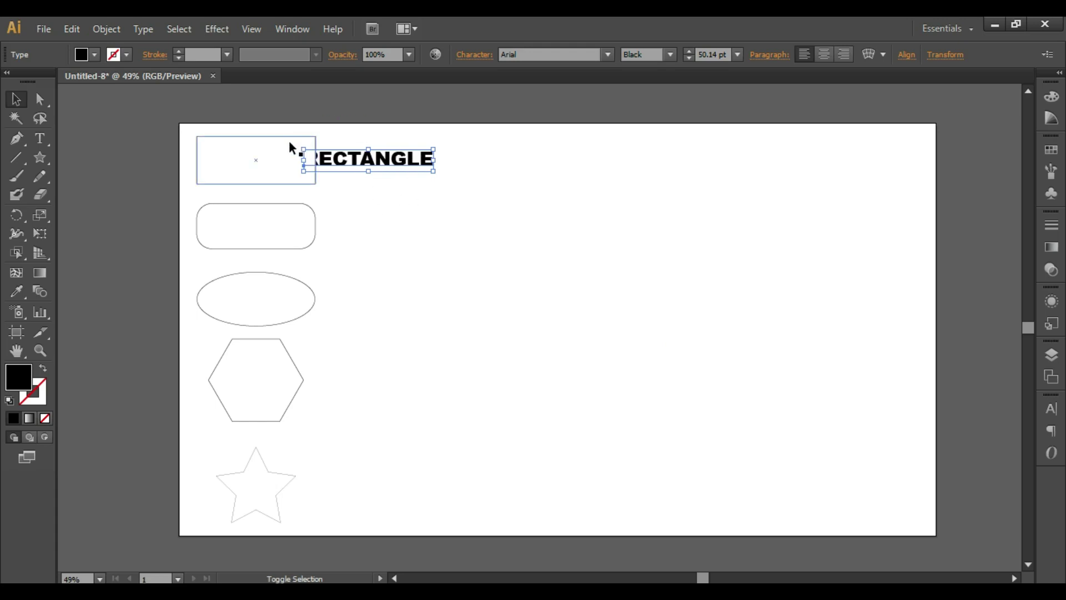
pyautogui.keyDown('shift'); pyautogui.click(289, 141); pyautogui.keyUp('shift')
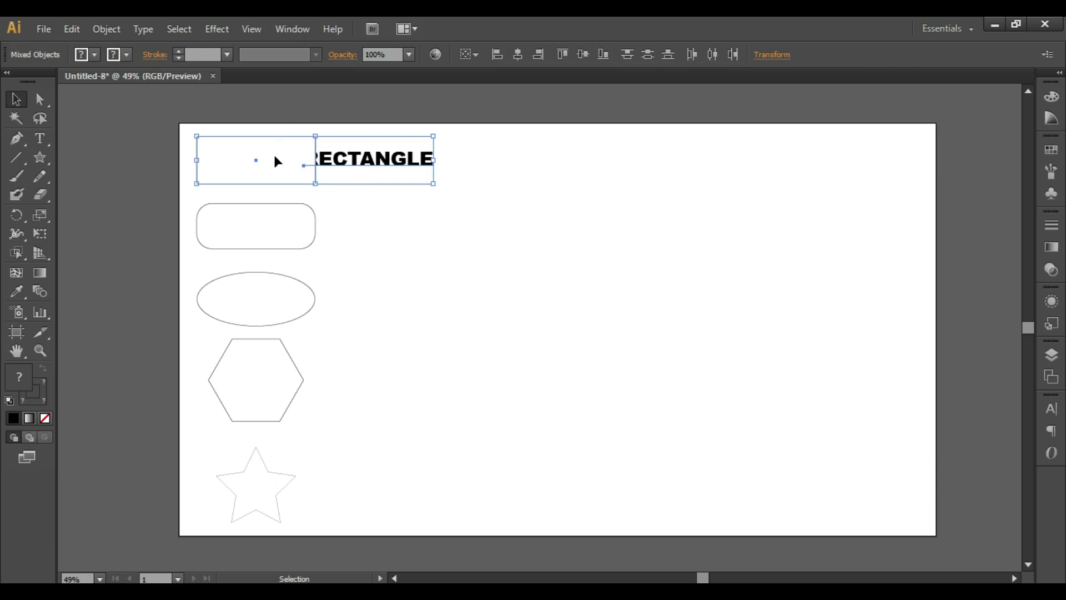
pyautogui.click(98, 29)
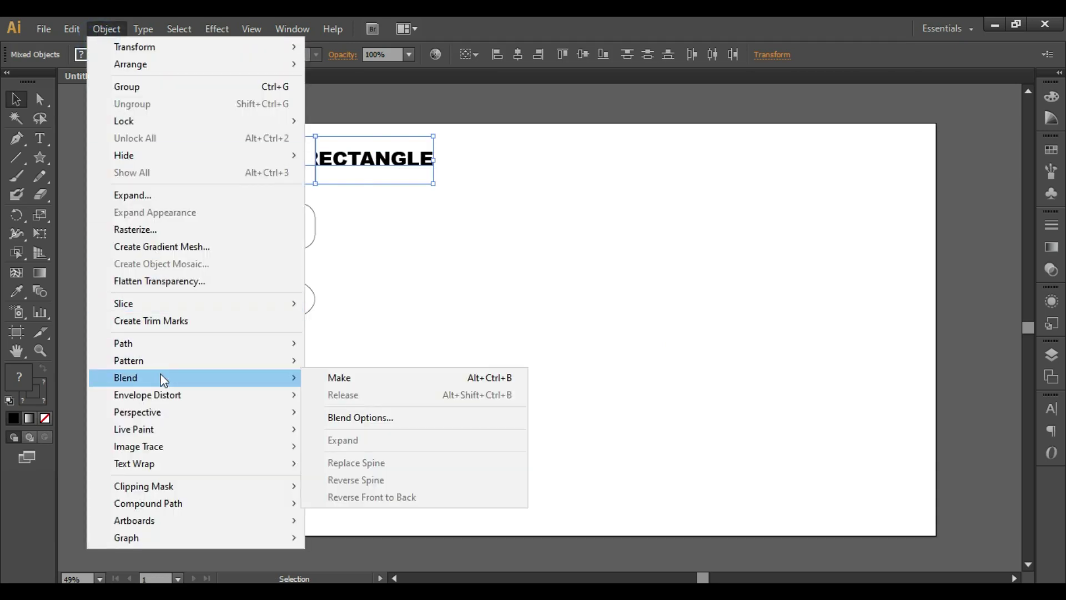
pyautogui.moveTo(199, 400)
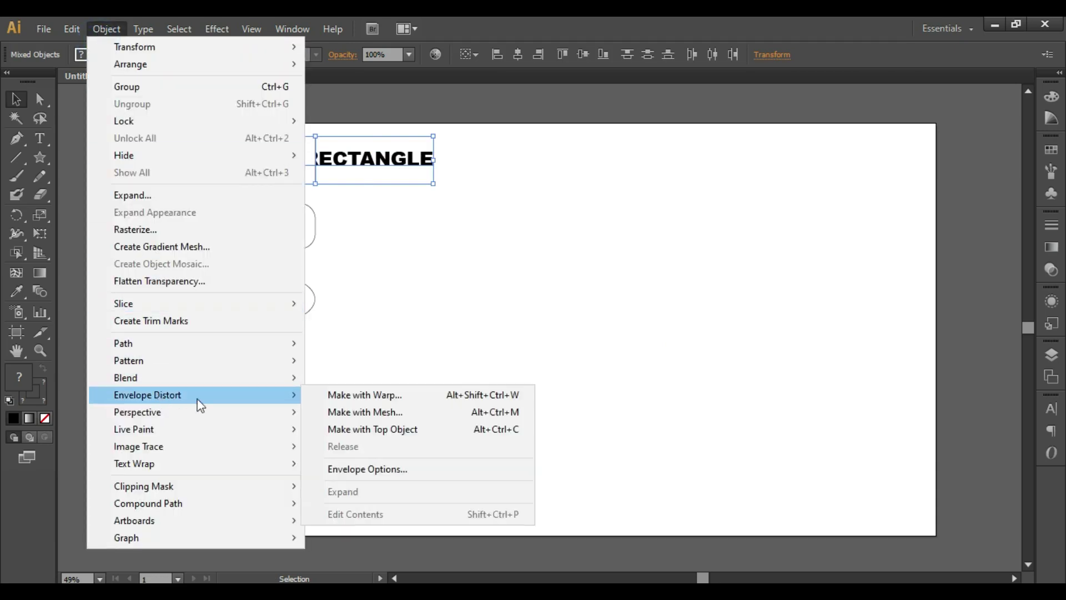
pyautogui.click(490, 441)
pyautogui.click(414, 253)
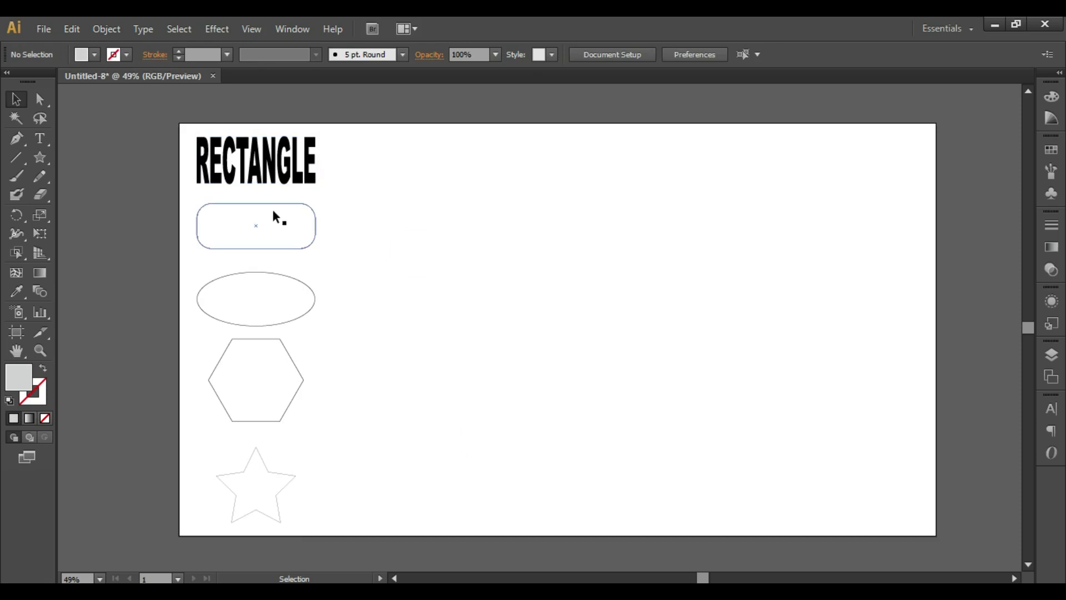
# Add the text "ROUNDED RECTANGLE" to the right of the rounded rectangle
pyautogui.press('t')
pyautogui.click(365, 231)
pyautogui.write('ROUNDED RECTANGLE')
pyautogui.click(16, 99)
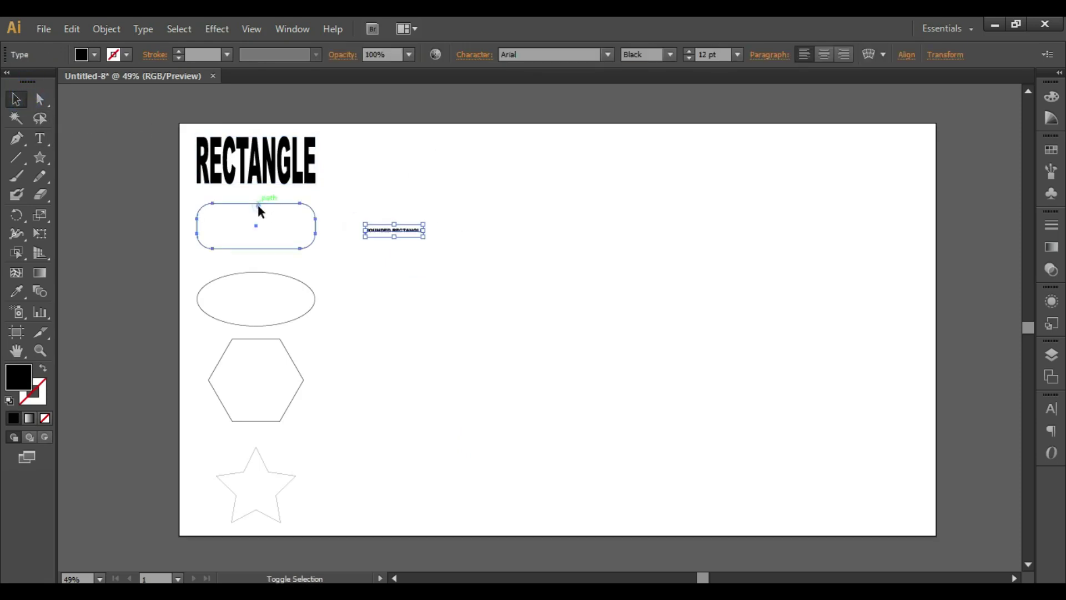
# Distort the ROUNDED RECTANGLE text into the rounded rectangle with an envelope made from the top object
pyautogui.keyDown('shift'); pyautogui.click(258, 204); pyautogui.keyUp('shift')
pyautogui.click(609, 305)
pyautogui.click(381, 232)
pyautogui.keyDown('shift'); pyautogui.click(312, 223); pyautogui.keyUp('shift')
pyautogui.hotkey('ctrl', 'alt', 'c')
pyautogui.click(405, 205)
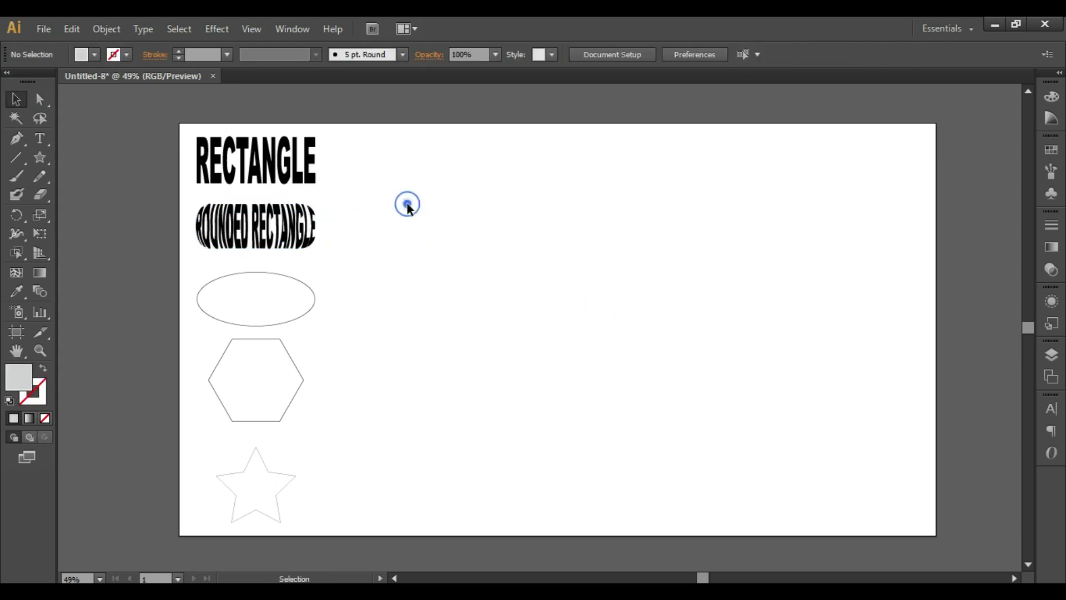
# Add the text "ELLIPSE" beside the ellipse and fit it into the outline using Envelope Distort with the top object
pyautogui.press('t')
pyautogui.click(363, 287)
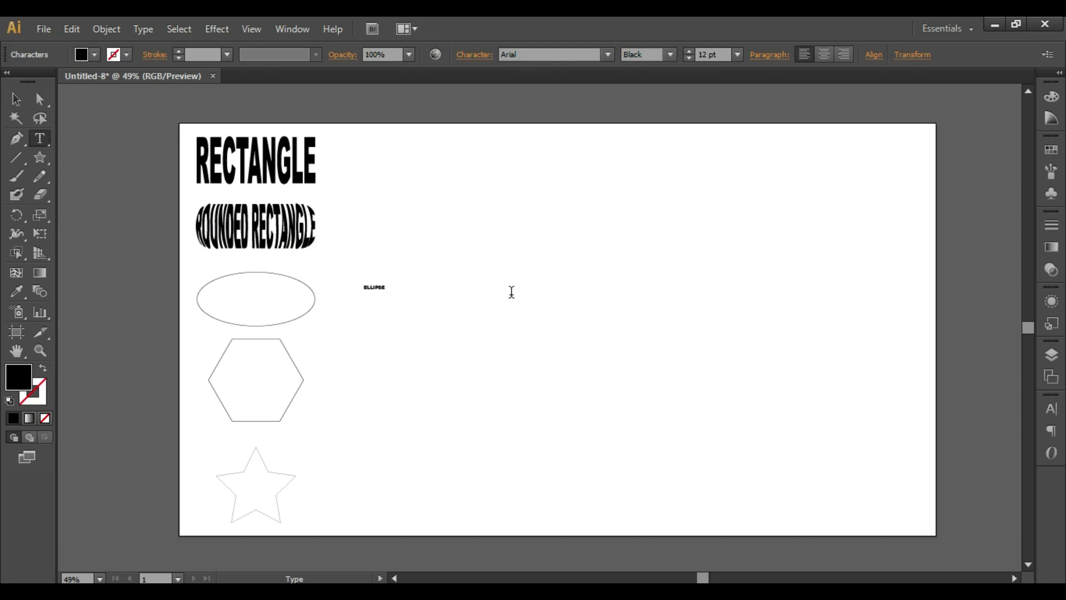
pyautogui.press('Escape')
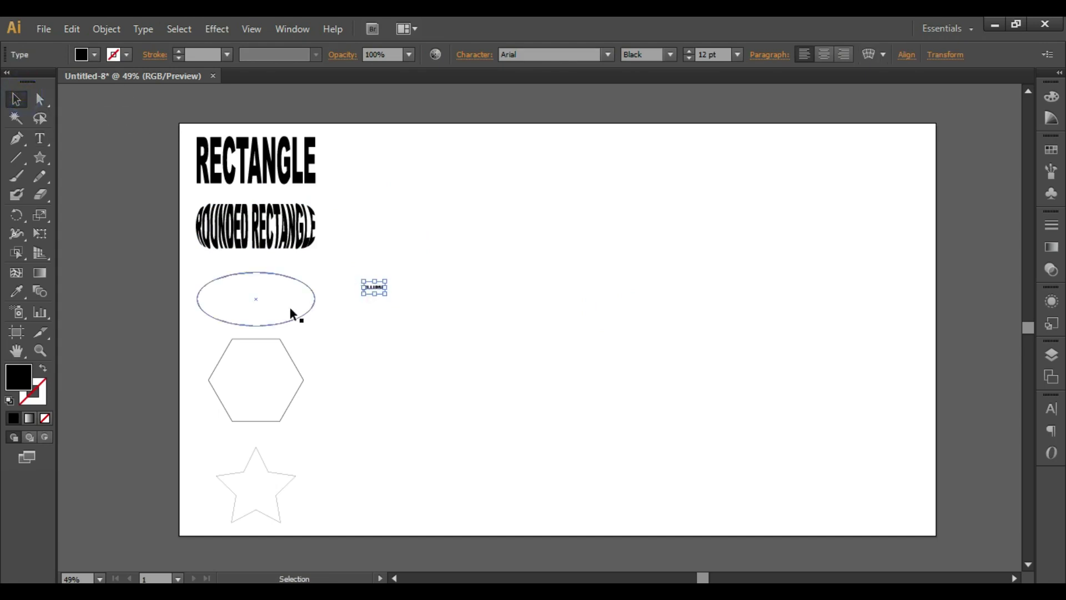
pyautogui.keyDown('shift'); pyautogui.click(311, 298); pyautogui.keyUp('shift')
pyautogui.hotkey('ctrl', 'alt', 'c')
pyautogui.click(358, 370)
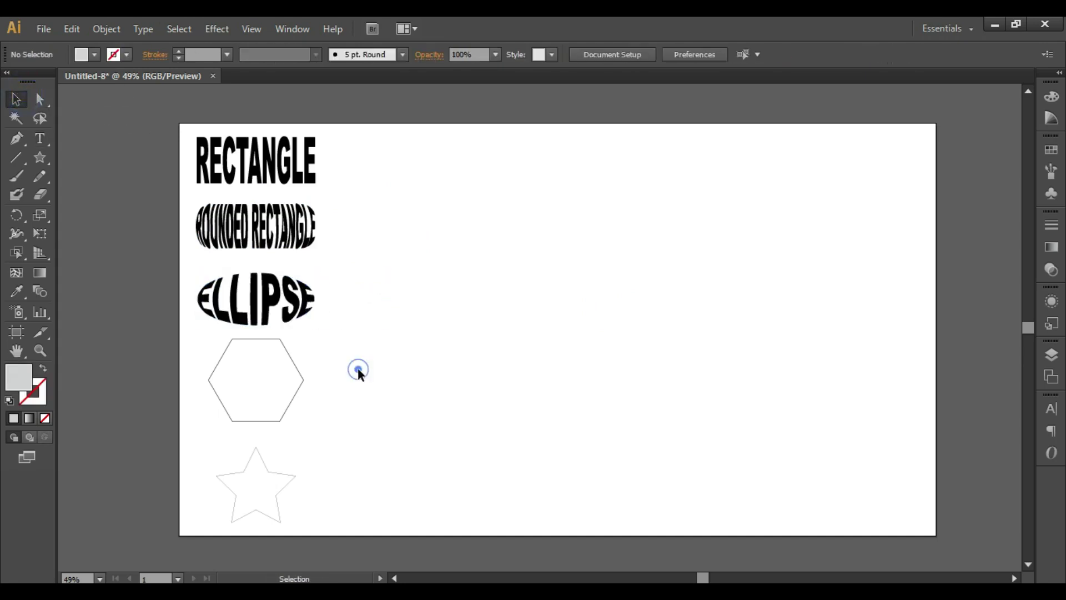
# Add the text "POLYGON" beside the hexagon and fit it into the outline using Envelope Distort with the top object
pyautogui.press('t')
pyautogui.click(359, 370)
pyautogui.write('polygon')
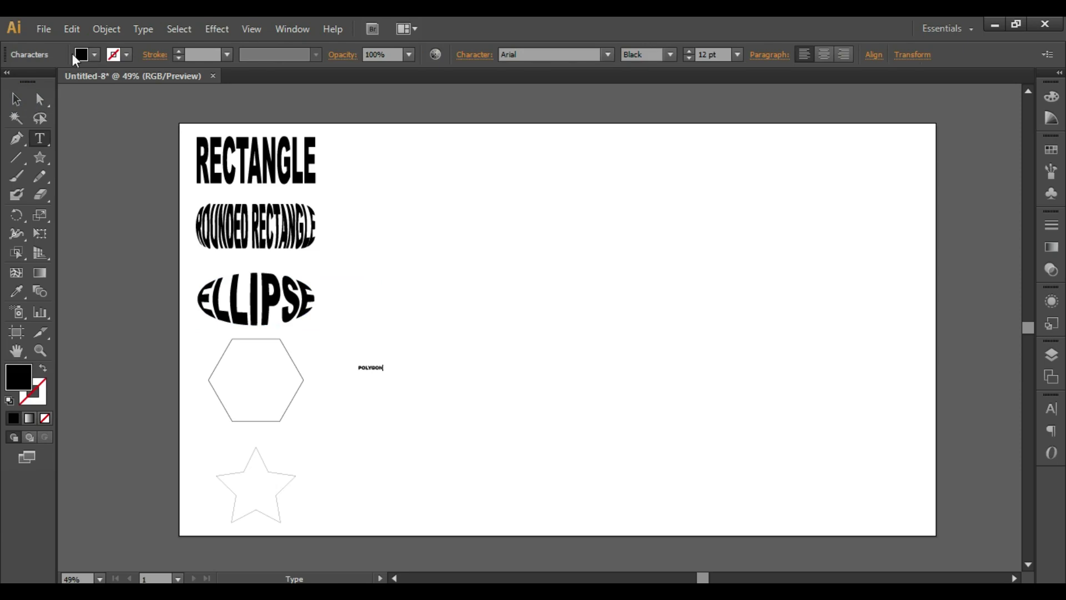
pyautogui.press('Escape')
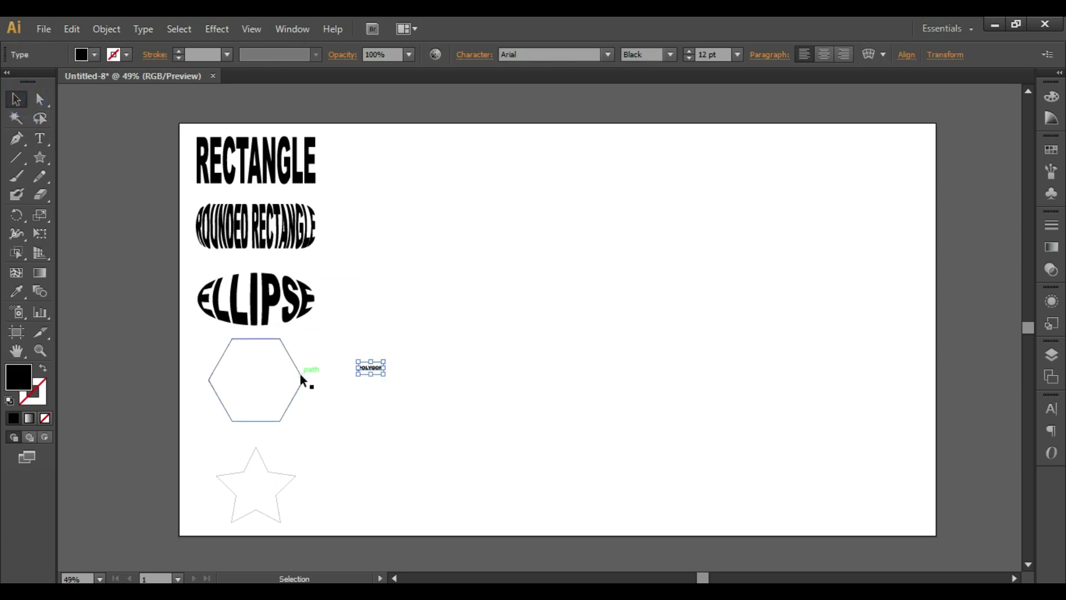
pyautogui.keyDown('shift'); pyautogui.click(299, 373); pyautogui.keyUp('shift')
pyautogui.hotkey('ctrl', 'alt', 'c')
pyautogui.click(382, 379)
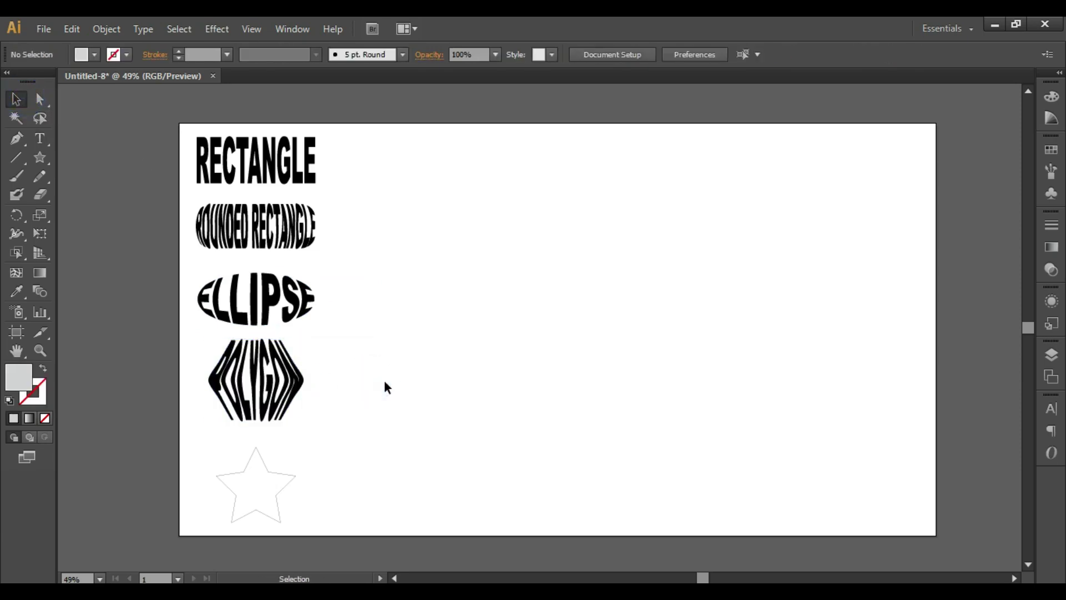
# Add the text "STAR" near the star and fit it into the outline using Envelope Distort with the top object
pyautogui.press('t')
pyautogui.click(360, 416)
pyautogui.write('star')
pyautogui.press('Escape')
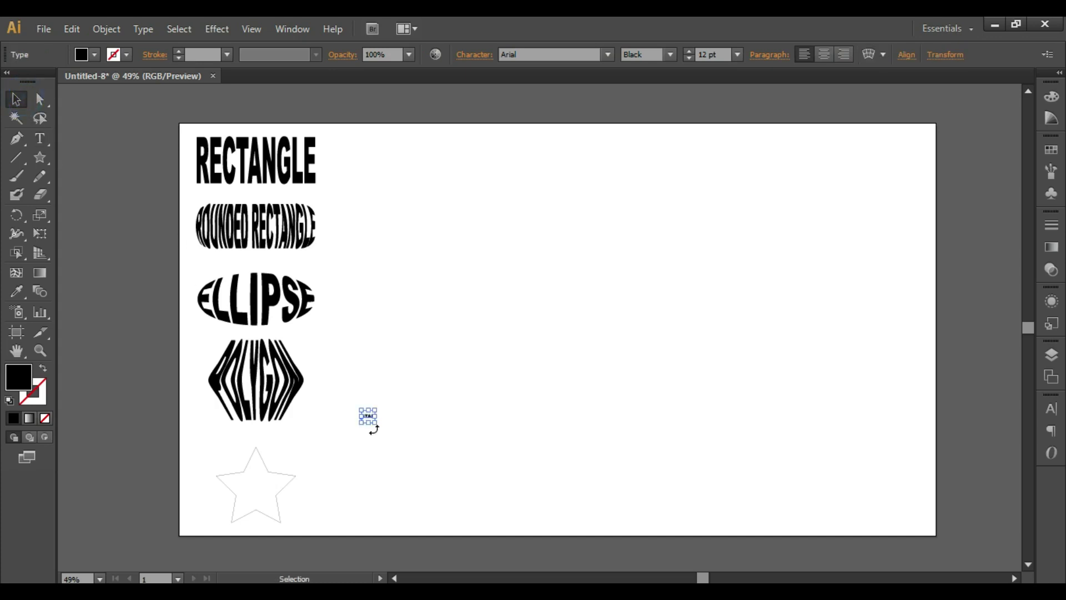
pyautogui.keyDown('shift'); pyautogui.click(280, 475); pyautogui.keyUp('shift')
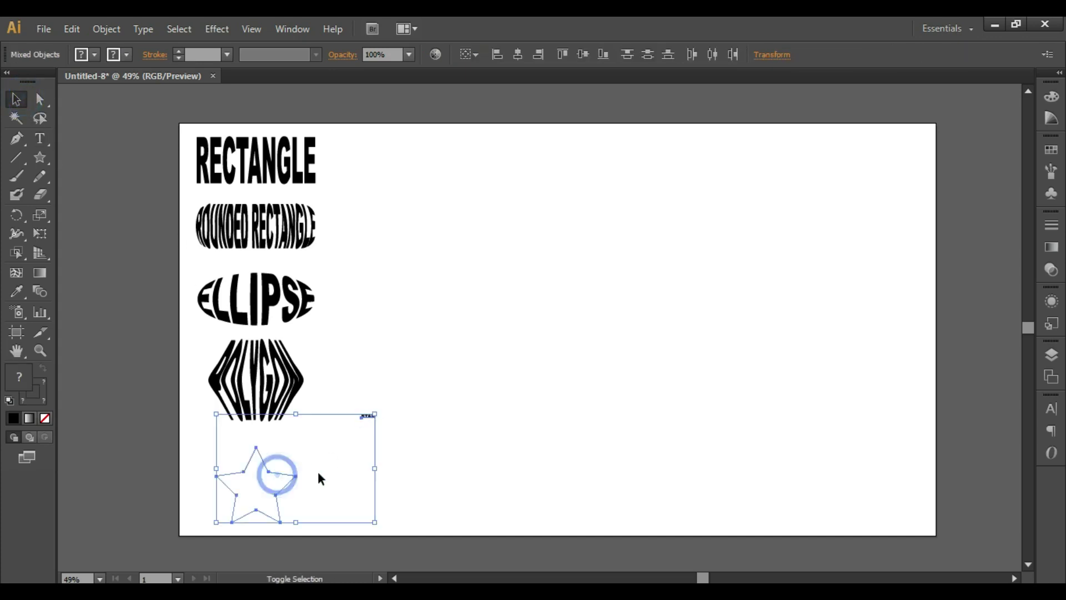
pyautogui.hotkey('ctrl', 'alt', 'c')
pyautogui.click(327, 474)
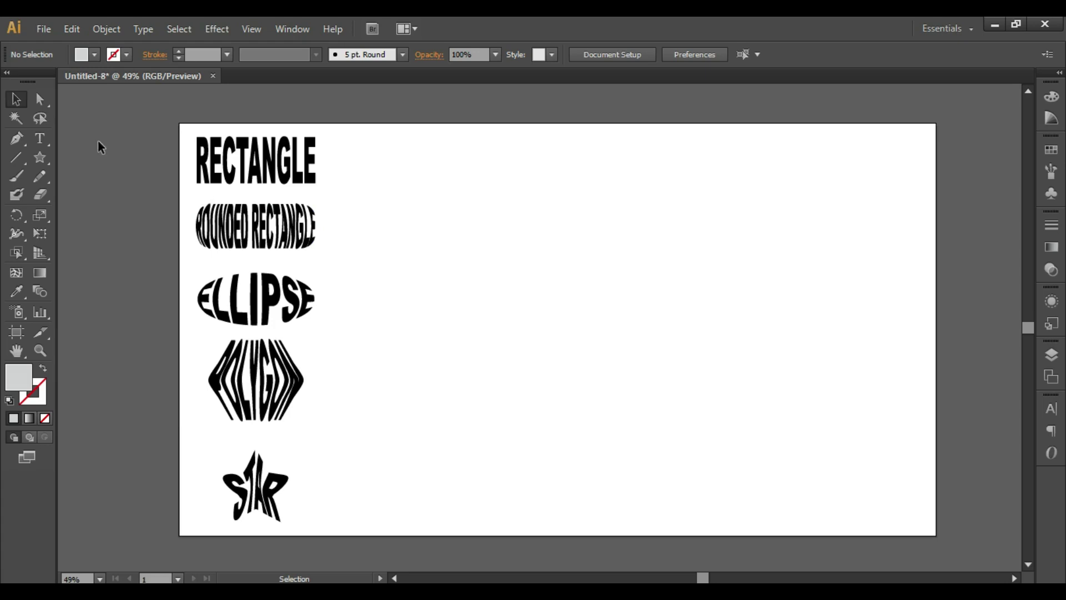
# Draw an ellipse about 496 by 204 pt right of the word shapes and convert its left and right anchor points to corners
pyautogui.click(50, 151)
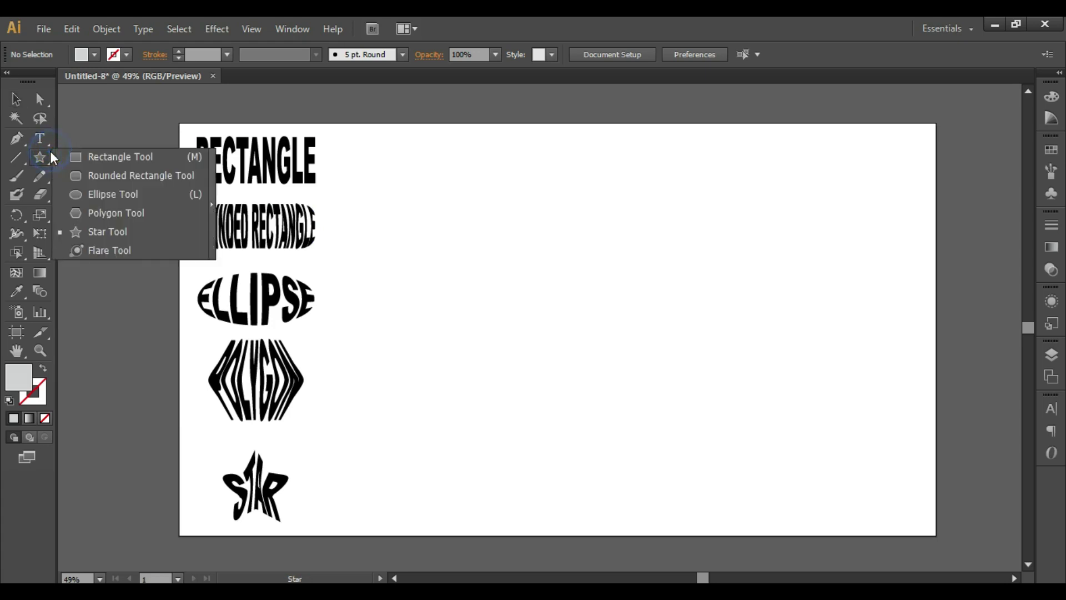
pyautogui.click(109, 194)
pyautogui.moveTo(385, 160); pyautogui.dragTo(576, 238)
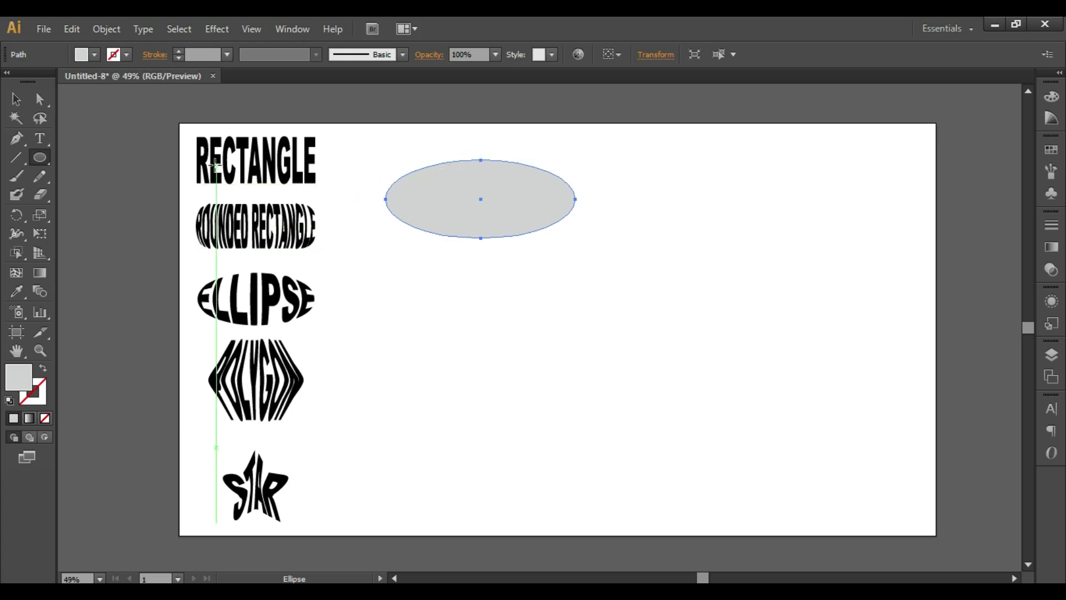
pyautogui.press('p')
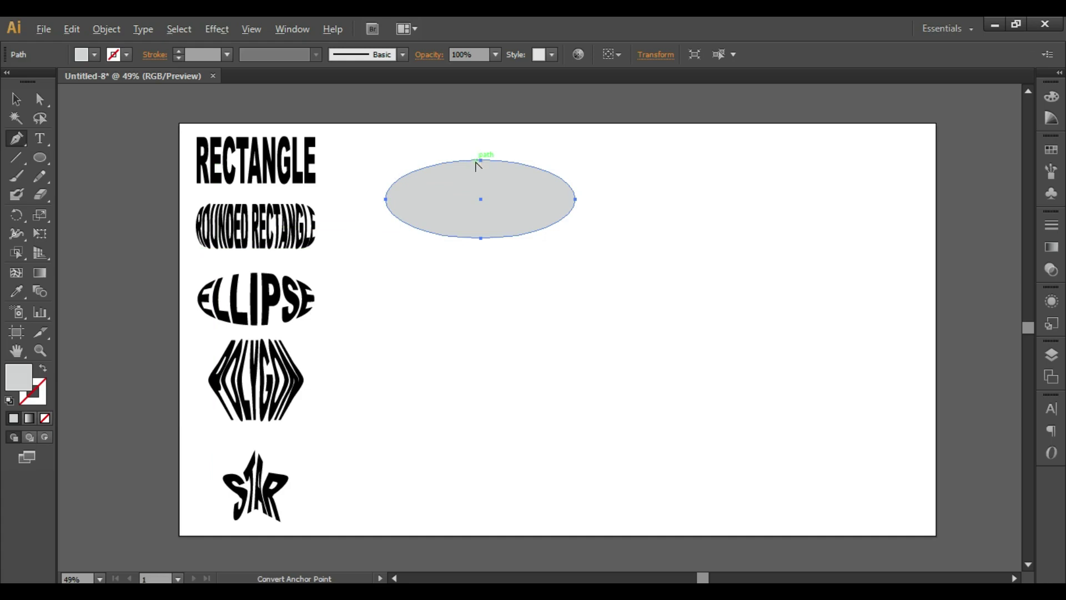
pyautogui.keyDown('alt'); pyautogui.click(386, 198); pyautogui.keyUp('alt')
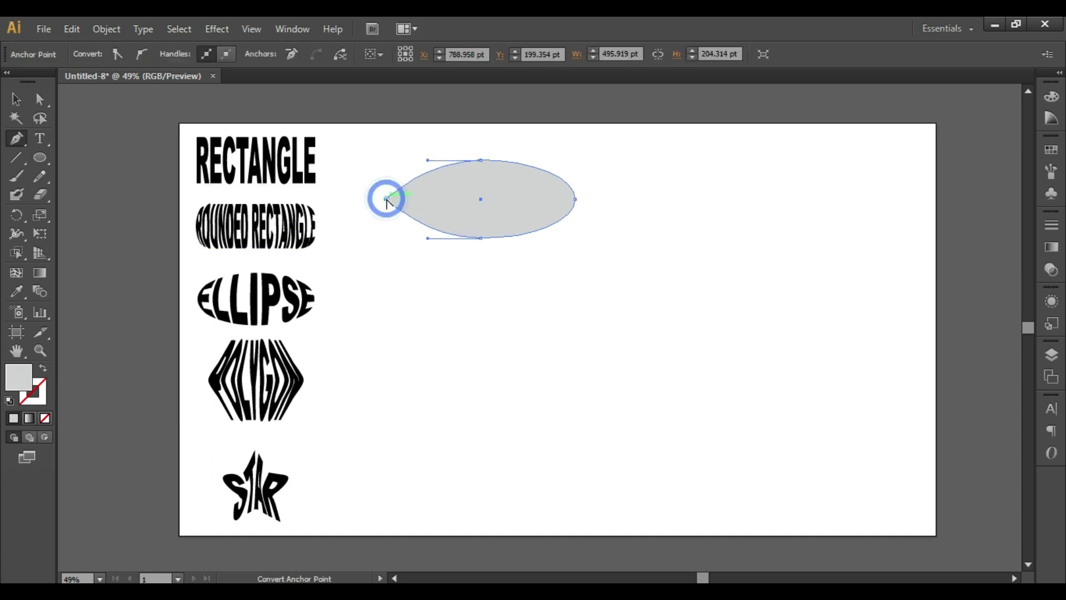
pyautogui.keyDown('alt'); pyautogui.click(575, 200); pyautogui.keyUp('alt')
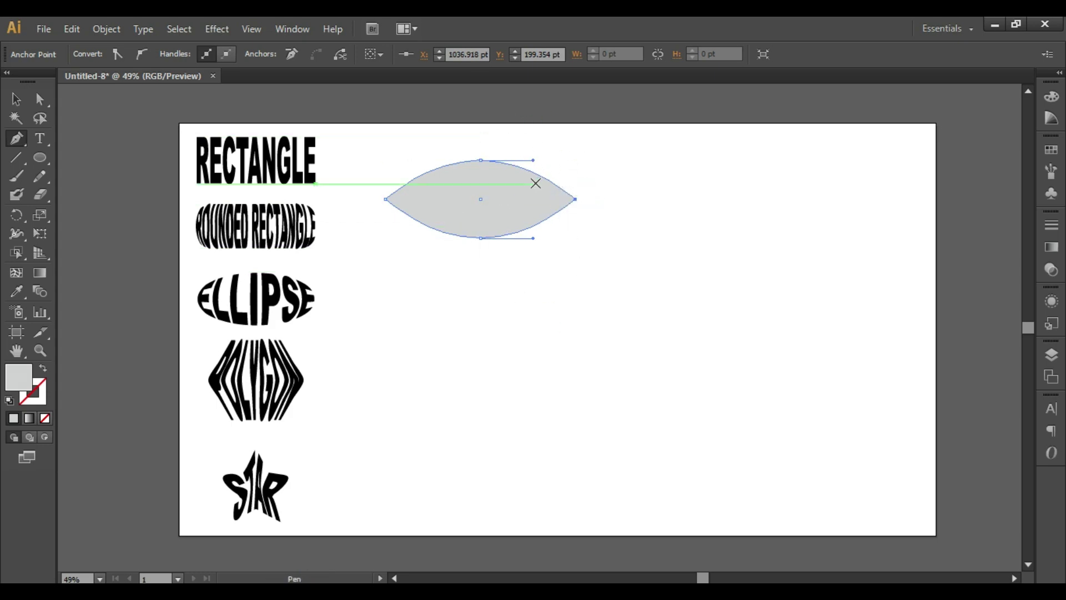
# Shift the pointed ellipse's top and bottom anchor points slightly to the left together
pyautogui.press('a')
pyautogui.moveTo(467, 147); pyautogui.dragTo(493, 251)
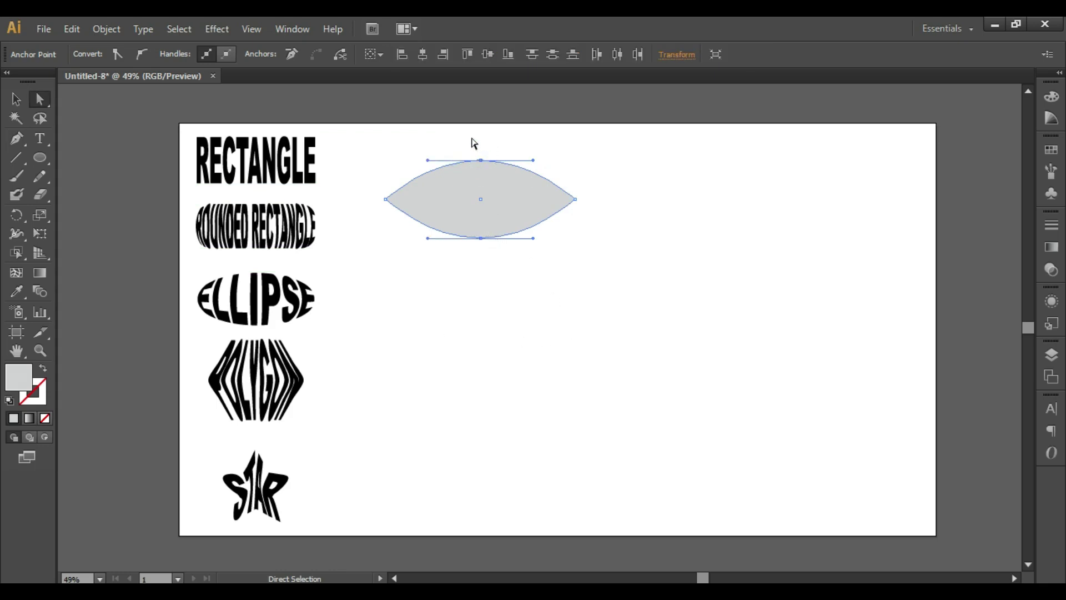
pyautogui.press('ctrl')
pyautogui.hotkey('shift', 'Left')
pyautogui.hotkey('shift', 'Left')
pyautogui.hotkey('shift', 'Left')
pyautogui.hotkey('shift', 'Left')
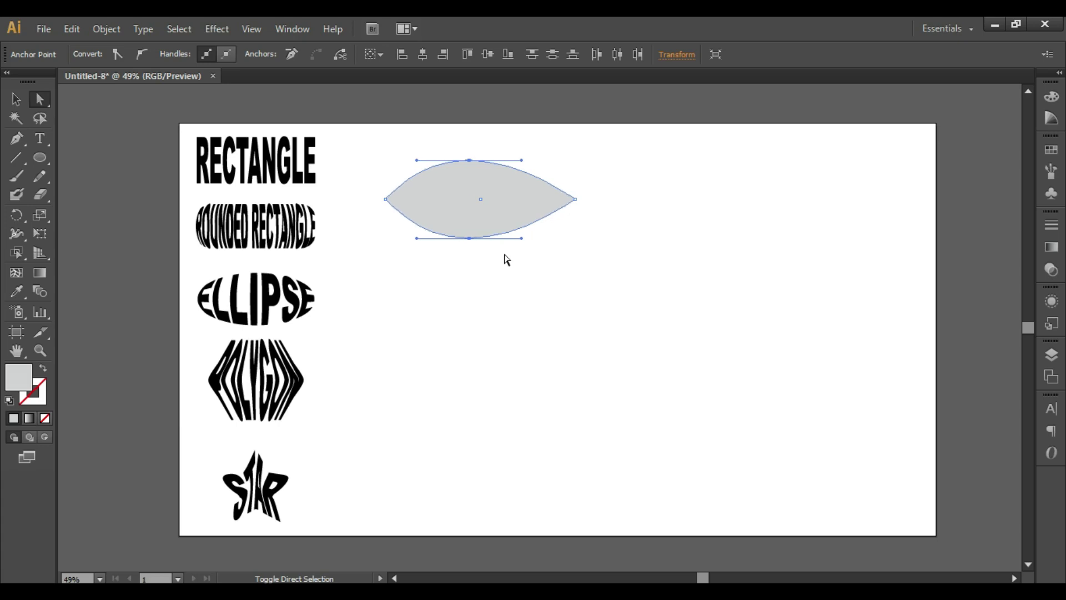
pyautogui.click(541, 238)
# Make two copies of the pointed ellipse, each offset horizontally to the right and overlapping the previous one
pyautogui.click(498, 191)
pyautogui.click(15, 99)
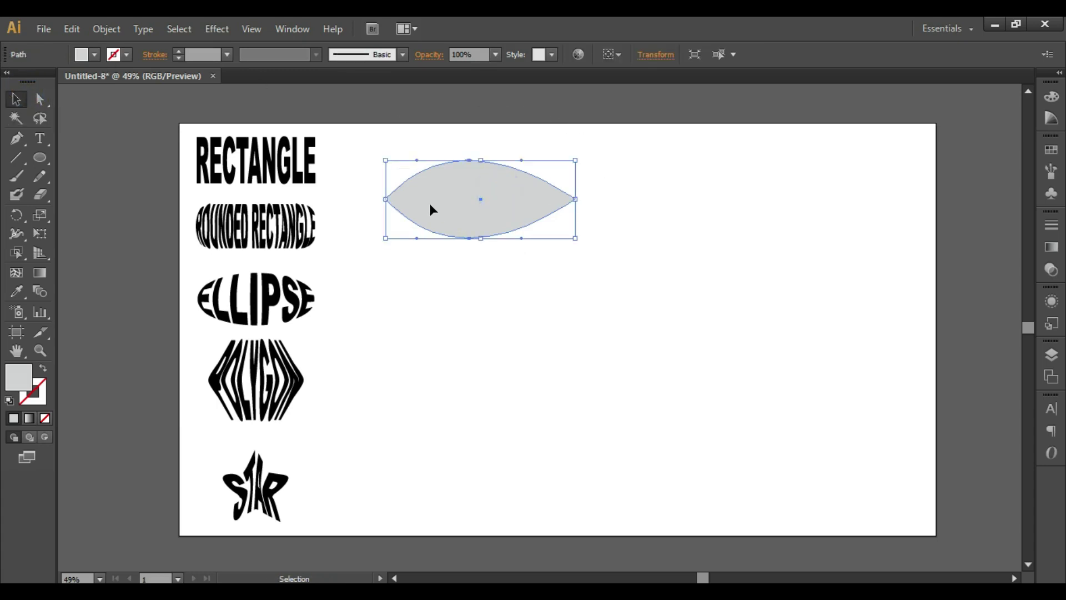
pyautogui.moveTo(433, 210); pyautogui.dragTo(542, 207)
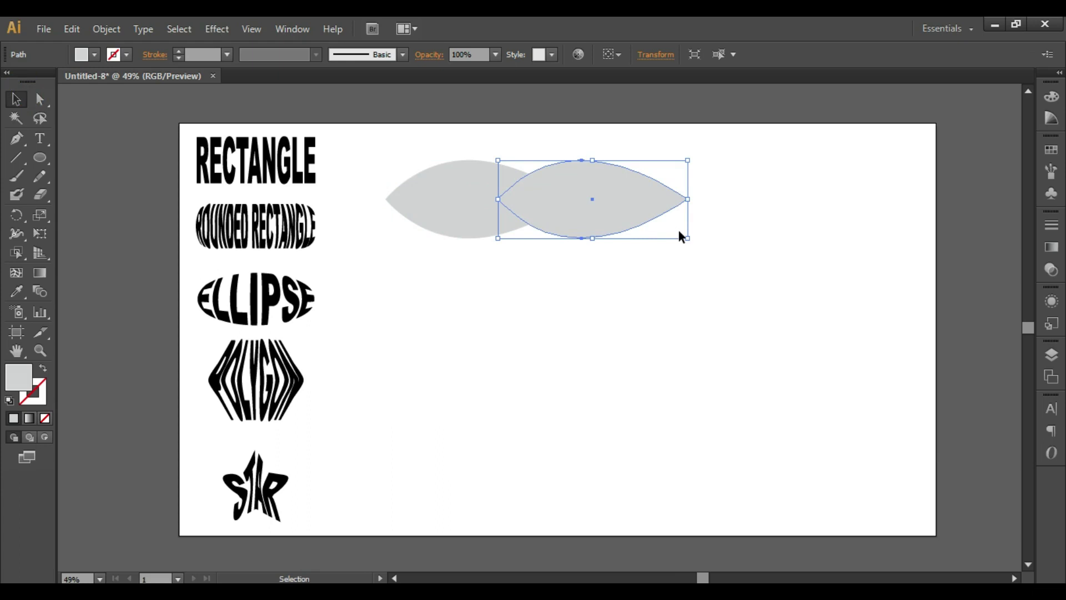
pyautogui.moveTo(528, 202); pyautogui.dragTo(600, 201)
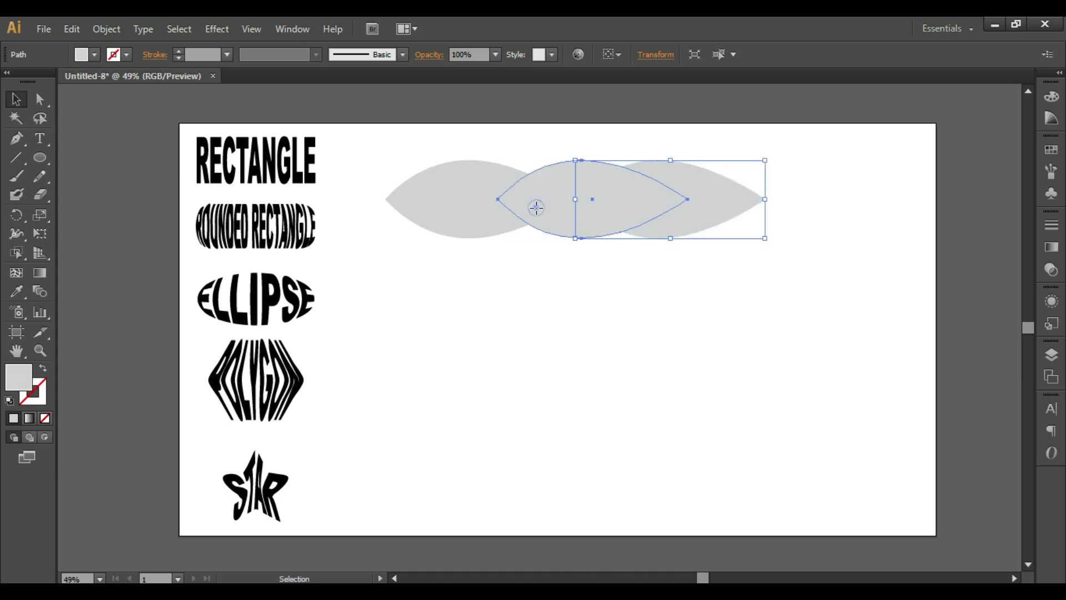
# Reposition the two copies horizontally so they overlap with a small offset, the front one farther right
pyautogui.keyDown('shift'); pyautogui.click(732, 195); pyautogui.keyUp('shift')
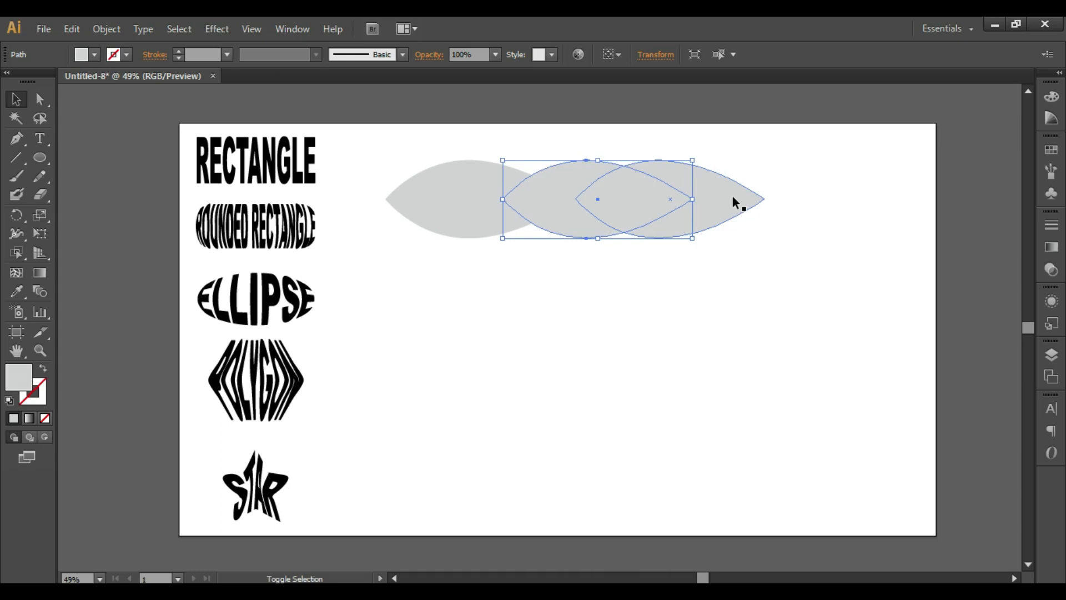
pyautogui.moveTo(731, 196); pyautogui.dragTo(733, 198)
pyautogui.hotkey('ctrl', 'z')
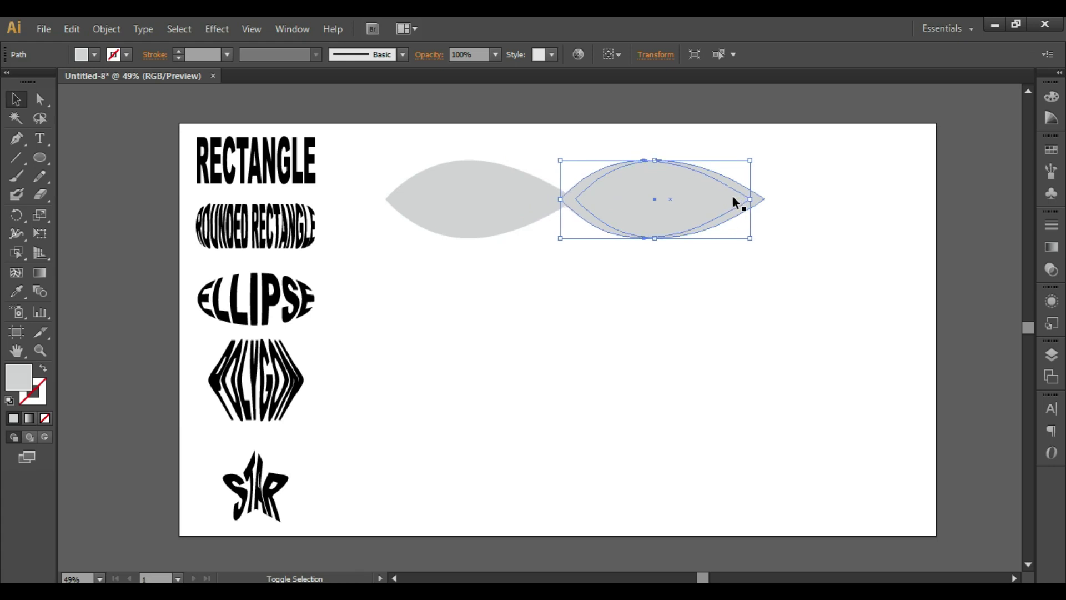
pyautogui.moveTo(733, 197); pyautogui.dragTo(753, 200)
pyautogui.click(753, 200)
pyautogui.press('Right')
pyautogui.press('Right')
pyautogui.press('Right')
pyautogui.press('Right')
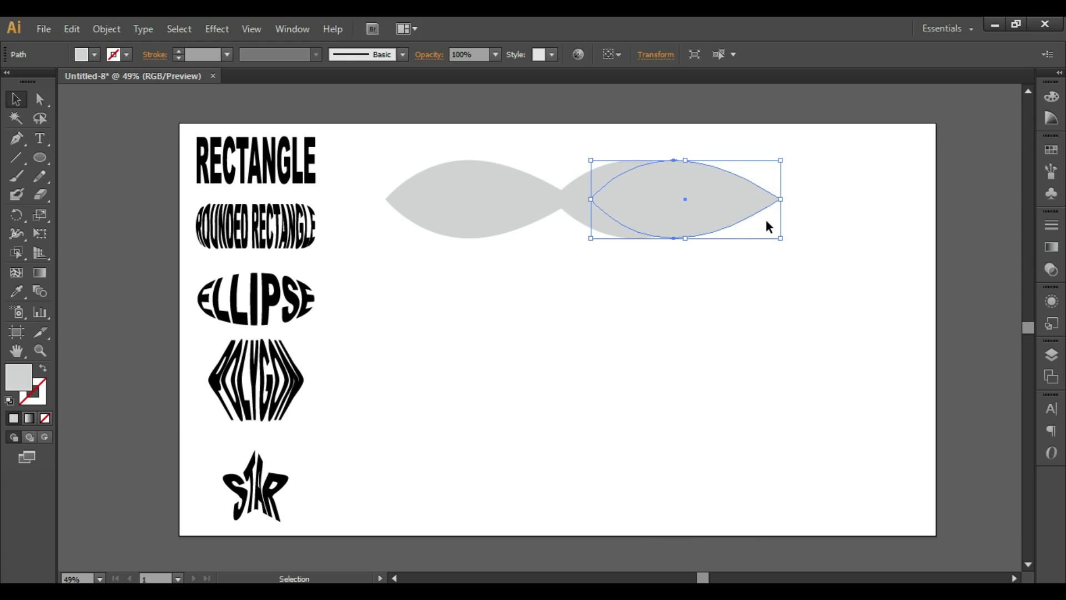
pyautogui.click(807, 260)
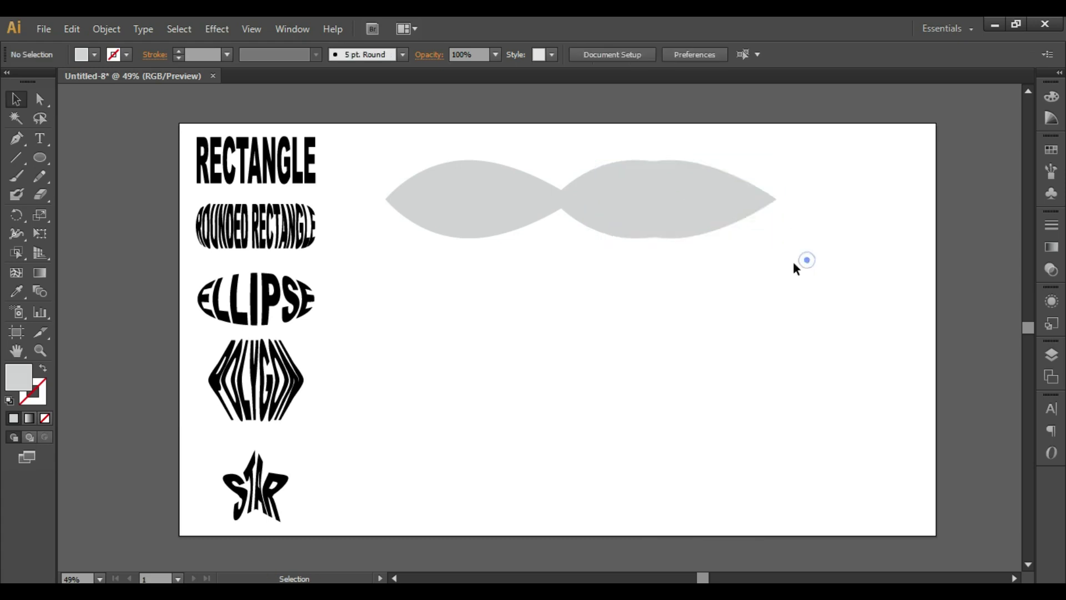
# Subtract the front copy from the copy behind it with Pathfinder's Minus Front, leaving a crescent-shaped fish tail
pyautogui.click(678, 185)
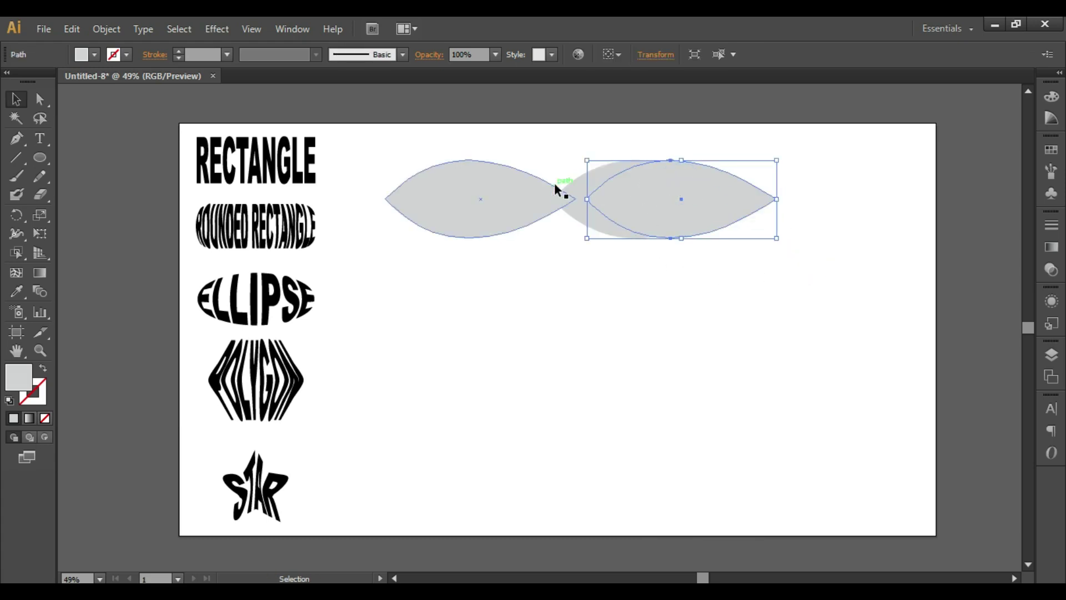
pyautogui.keyDown('shift'); pyautogui.click(573, 179); pyautogui.keyUp('shift')
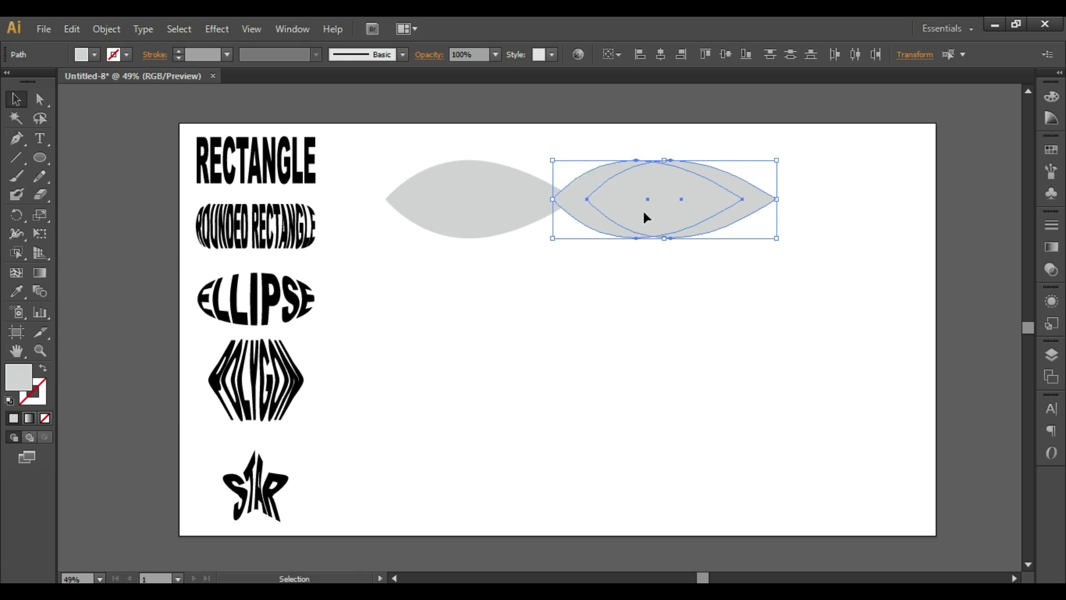
pyautogui.click(290, 31)
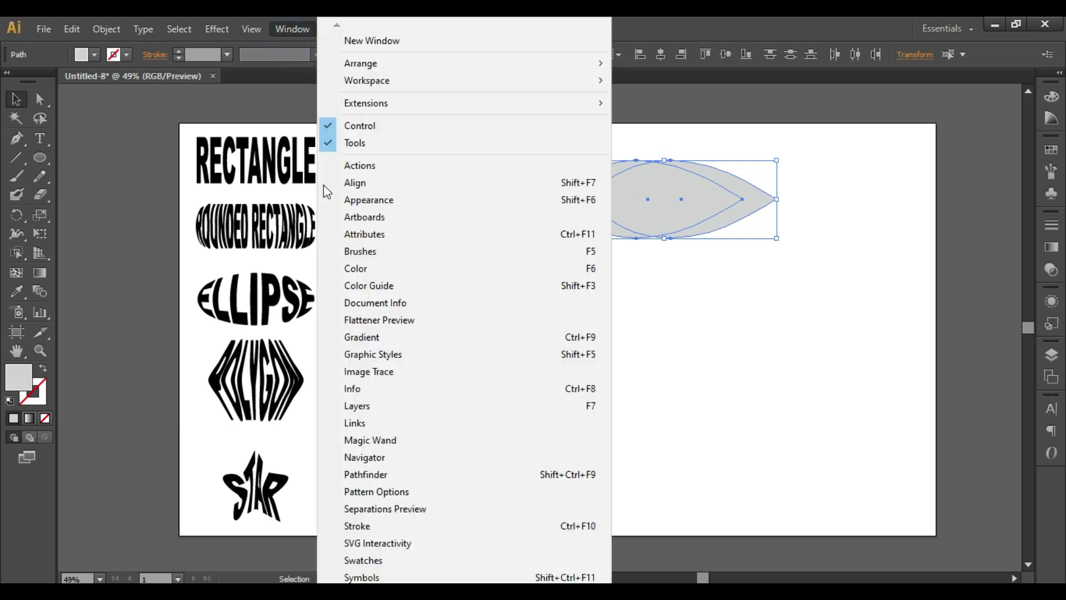
pyautogui.click(361, 475)
pyautogui.moveTo(559, 118); pyautogui.dragTo(361, 105)
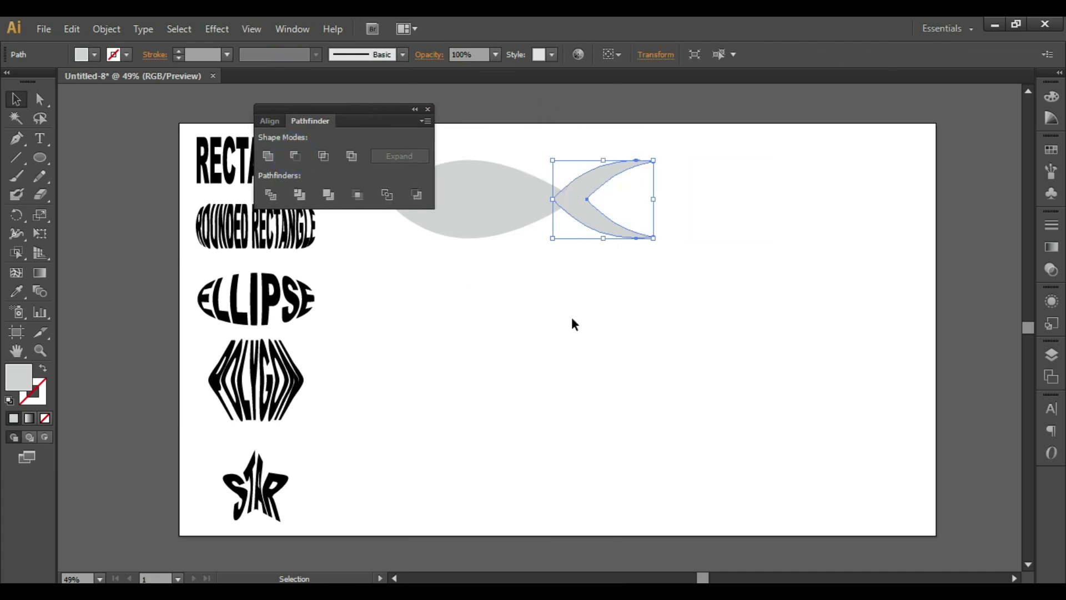
pyautogui.click(624, 334)
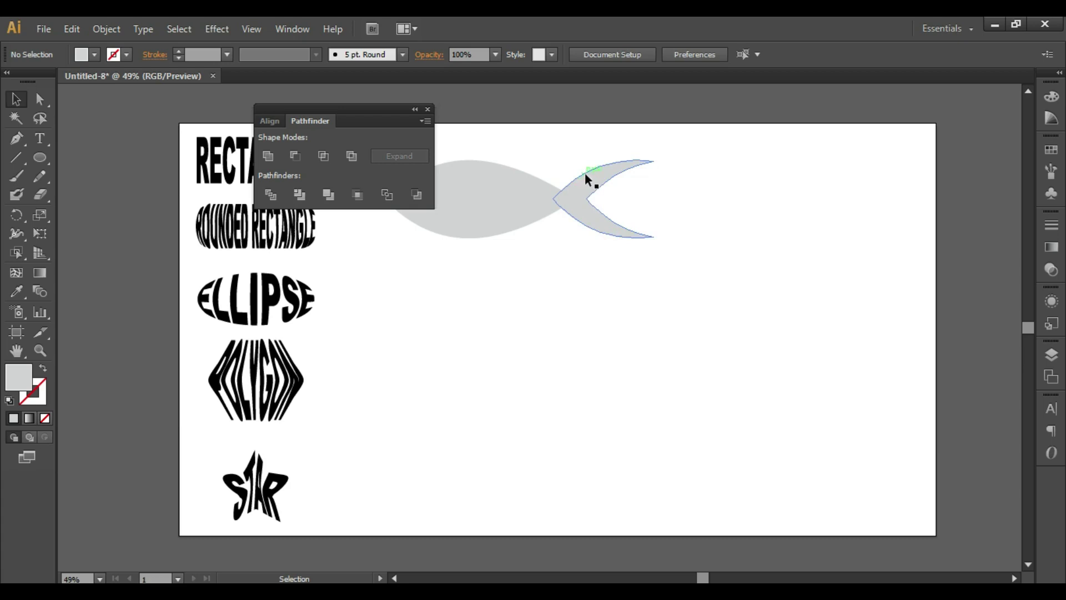
# Unite the pointed body and the crescent tail into one fish shape with Pathfinder, keeping the Pathfinder panel clear of the artwork
pyautogui.click(531, 191)
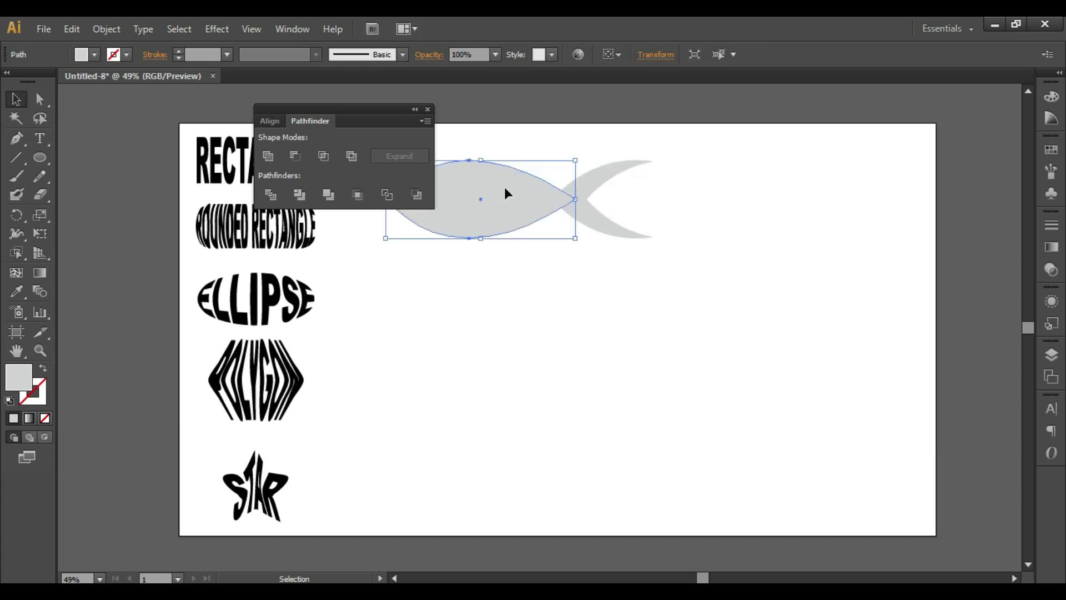
pyautogui.keyDown('shift'); pyautogui.click(596, 175); pyautogui.keyUp('shift')
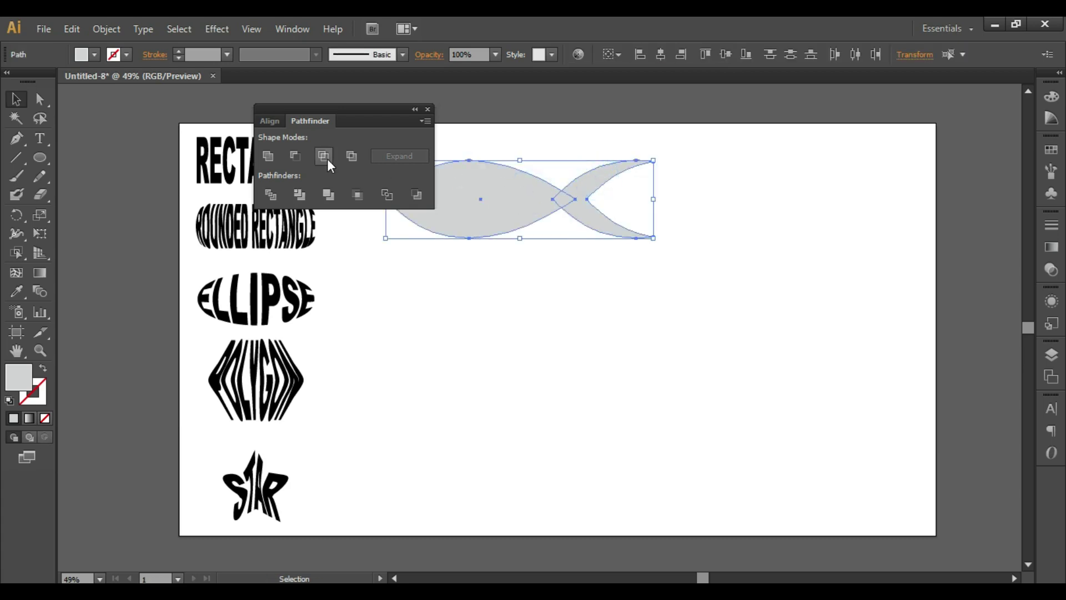
pyautogui.click(271, 157)
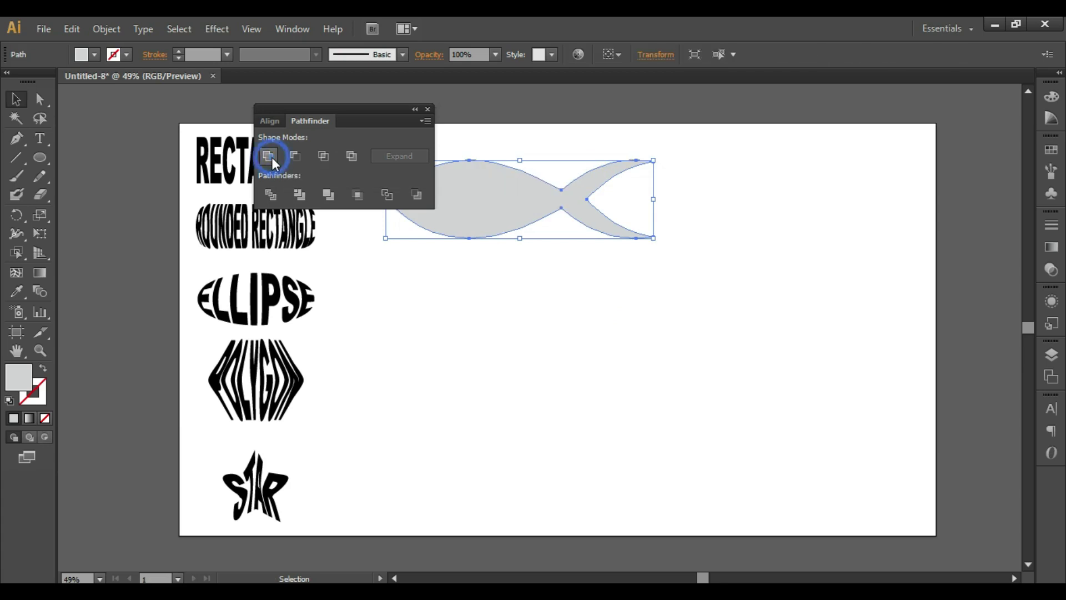
pyautogui.moveTo(285, 108); pyautogui.dragTo(757, 263)
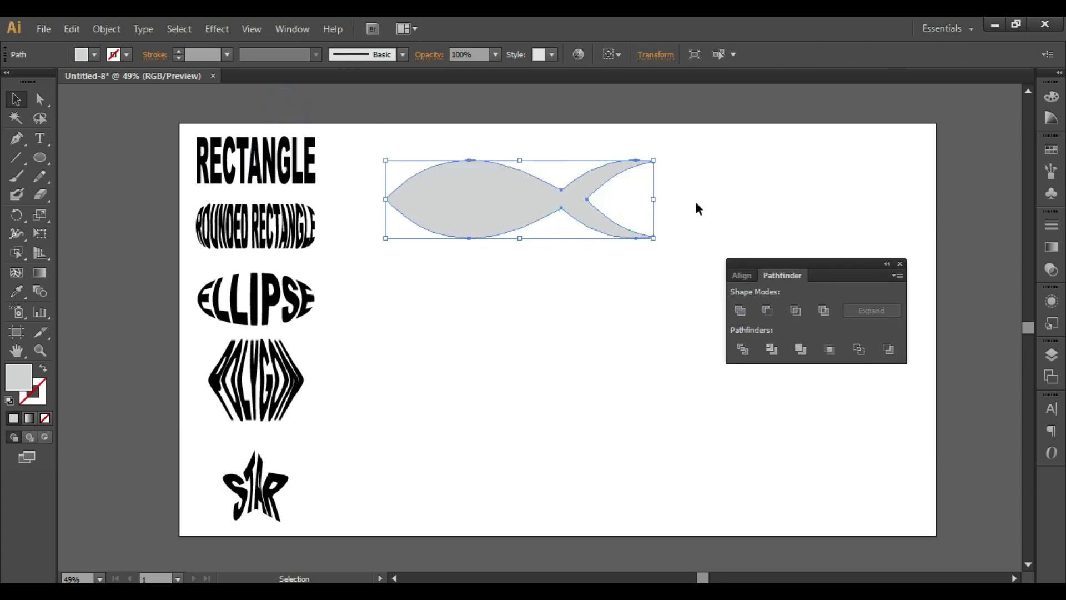
pyautogui.click(697, 184)
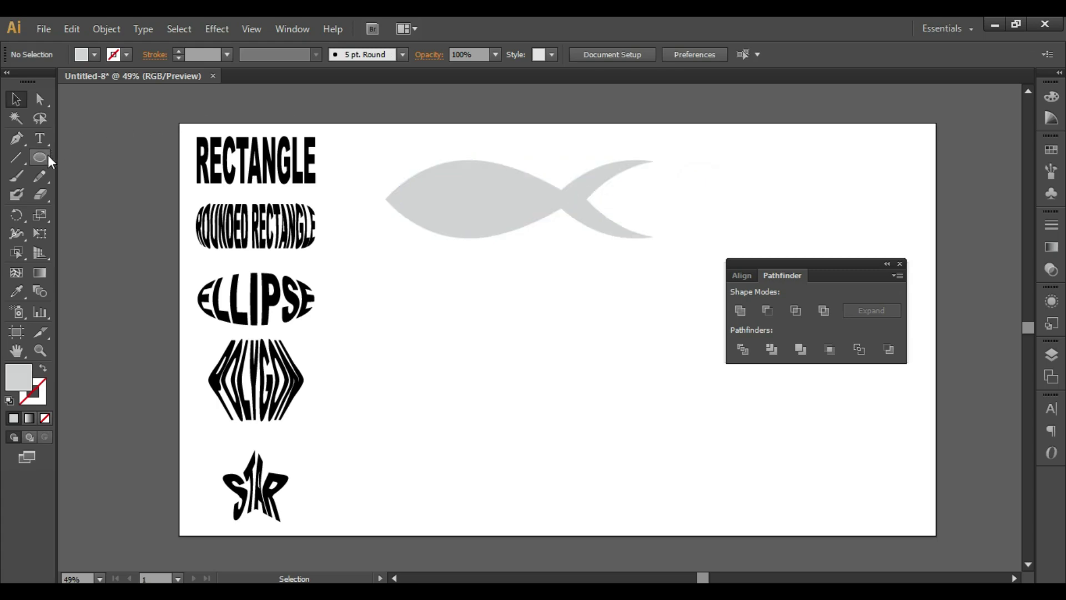
# Draw a rectangle over the middle of the fish's body, extending above and below its outline
pyautogui.moveTo(42, 158); pyautogui.dragTo(84, 158)
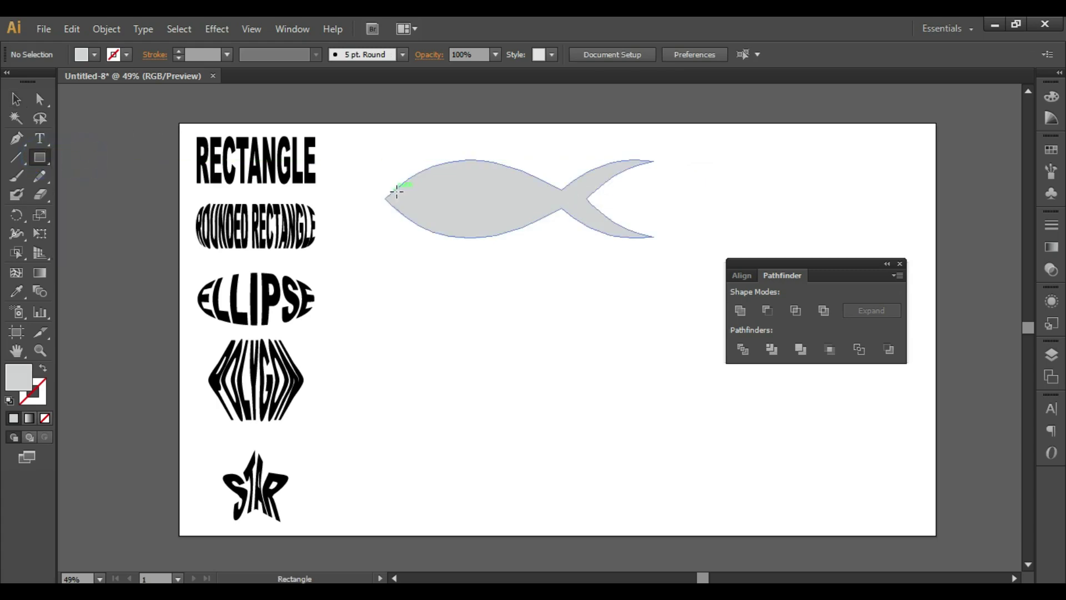
pyautogui.moveTo(422, 128); pyautogui.dragTo(529, 262)
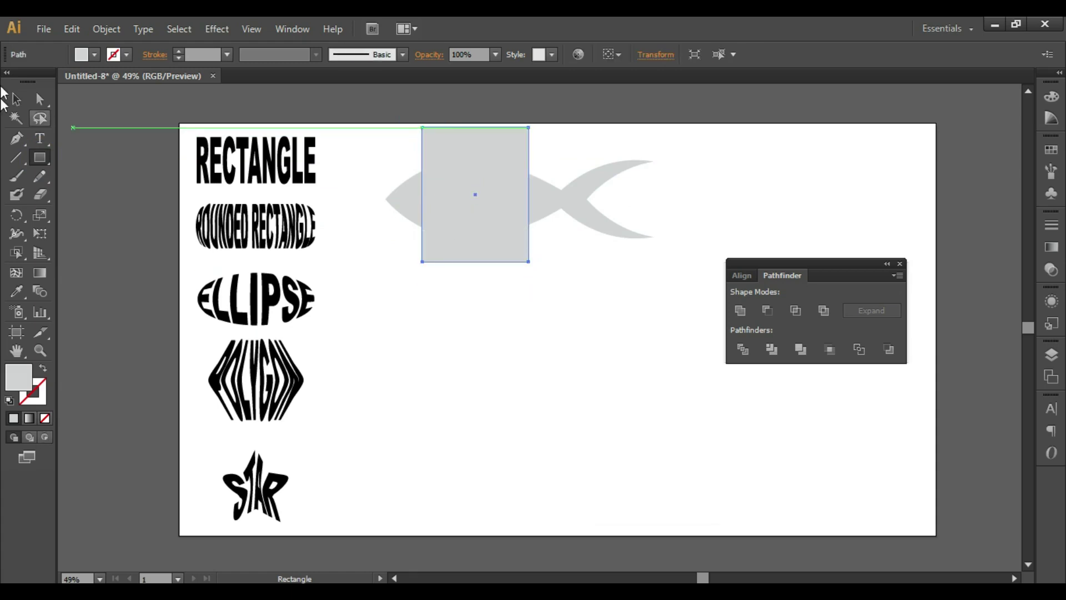
# Copy the united fish shape and paste the duplicate in front, above the rectangle, keeping the duplicate selected
pyautogui.click(16, 99)
pyautogui.click(542, 192)
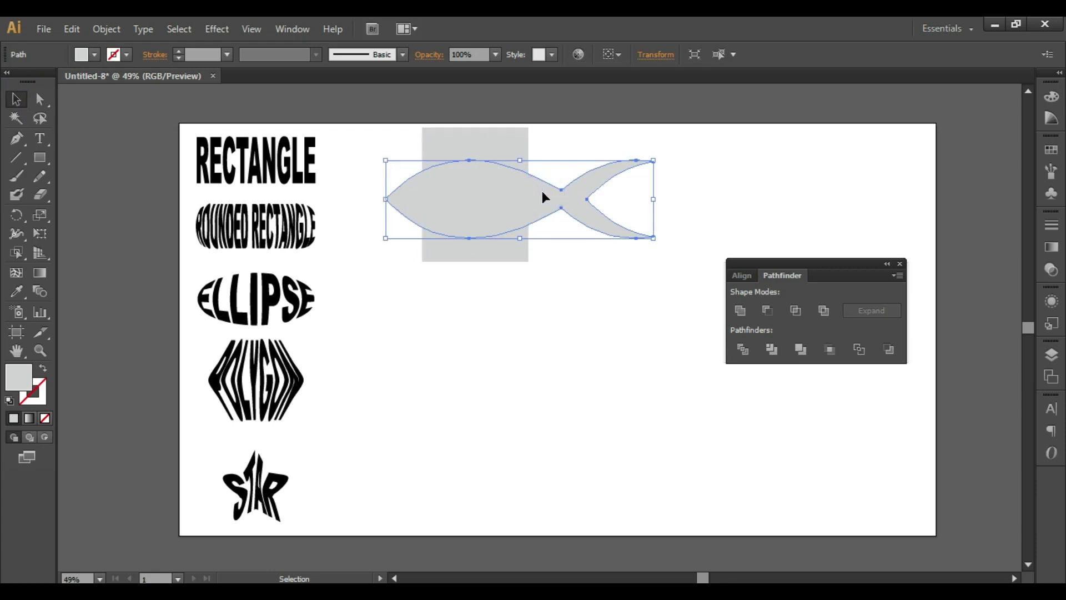
pyautogui.press('a')
pyautogui.press('v')
pyautogui.press('a')
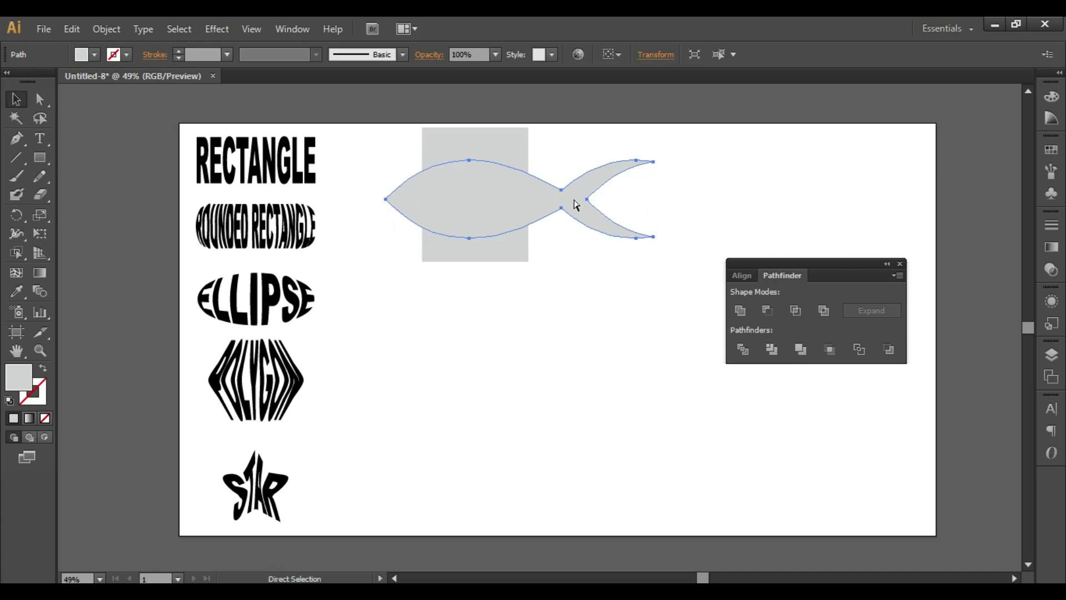
pyautogui.press('v')
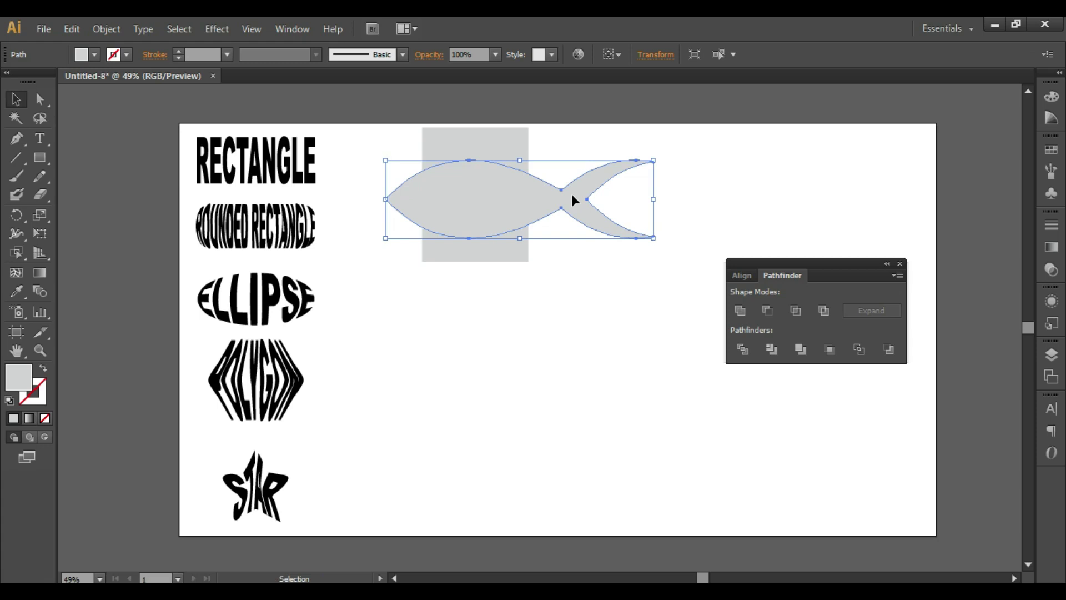
pyautogui.click(77, 29)
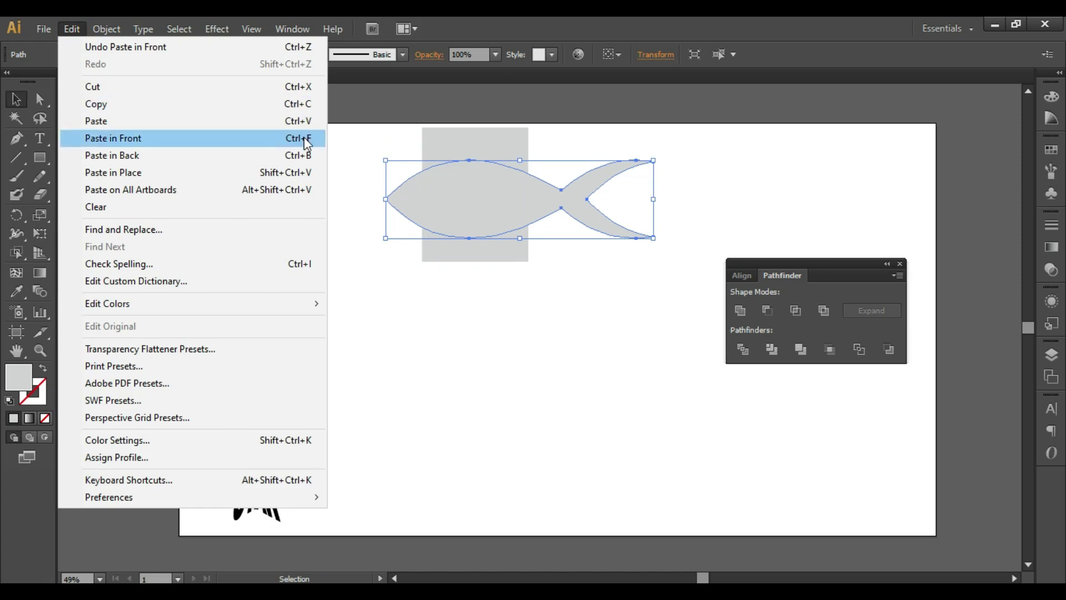
pyautogui.click(448, 26)
pyautogui.click(591, 124)
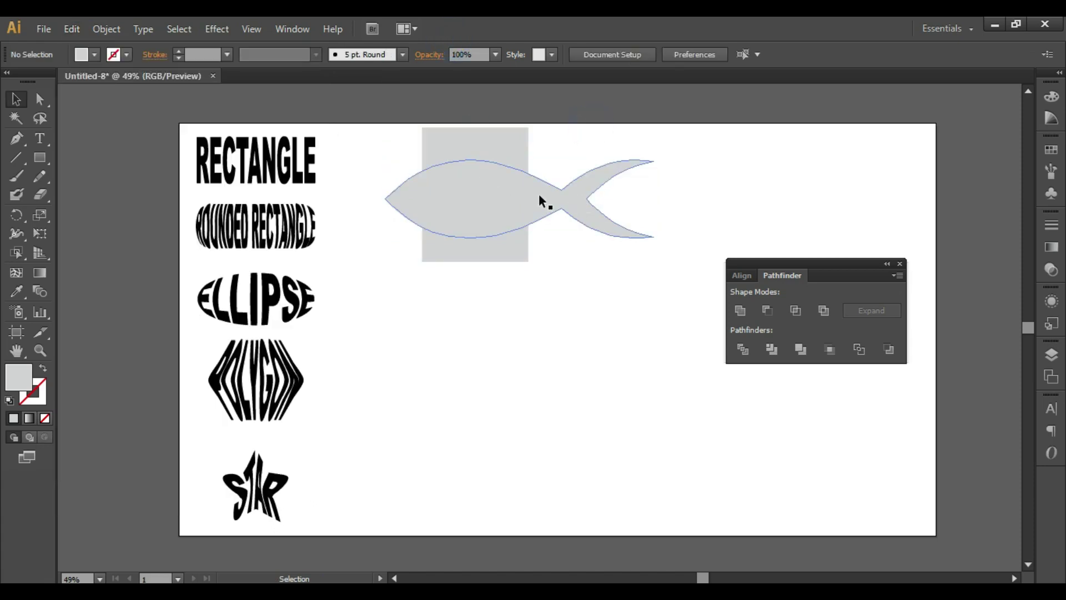
pyautogui.click(539, 195)
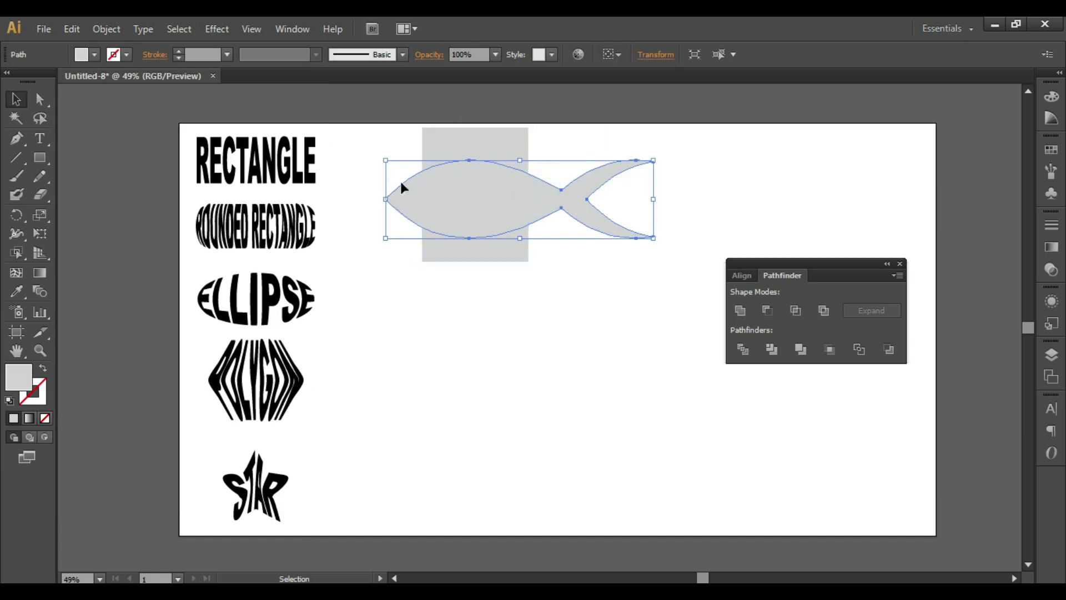
# Intersect the front fish copy with the rectangle using Pathfinder, leaving only the middle body section
pyautogui.click(508, 256)
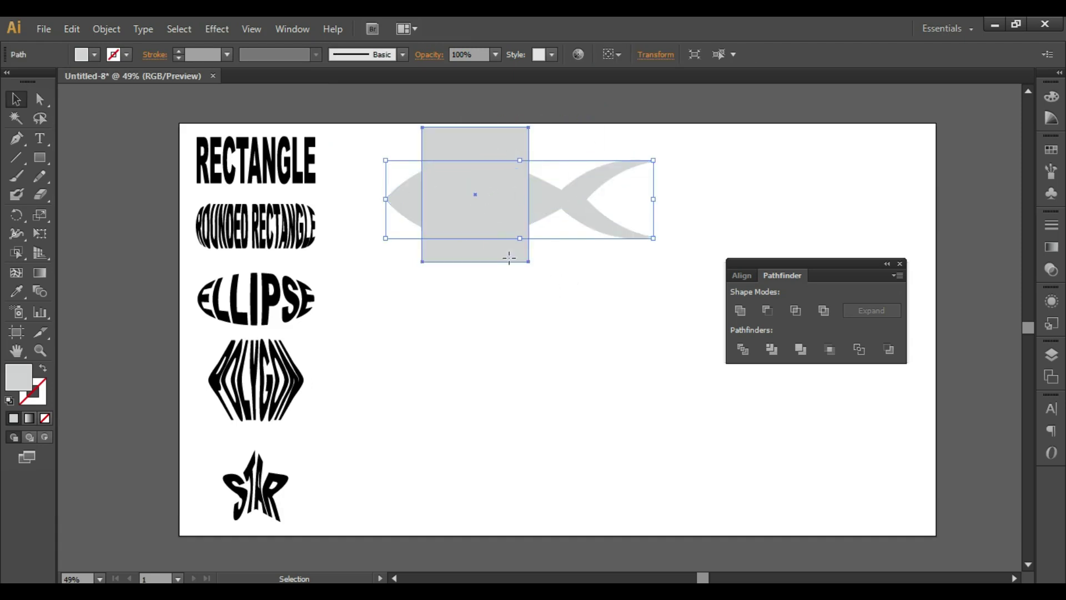
pyautogui.click(555, 202)
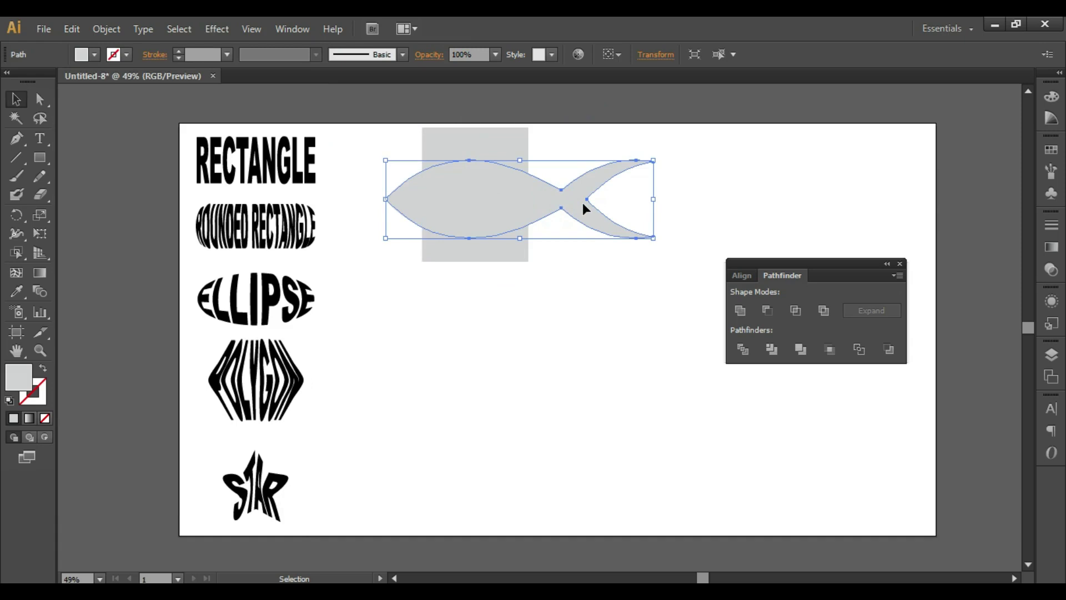
pyautogui.keyDown('shift'); pyautogui.click(514, 136); pyautogui.keyUp('shift')
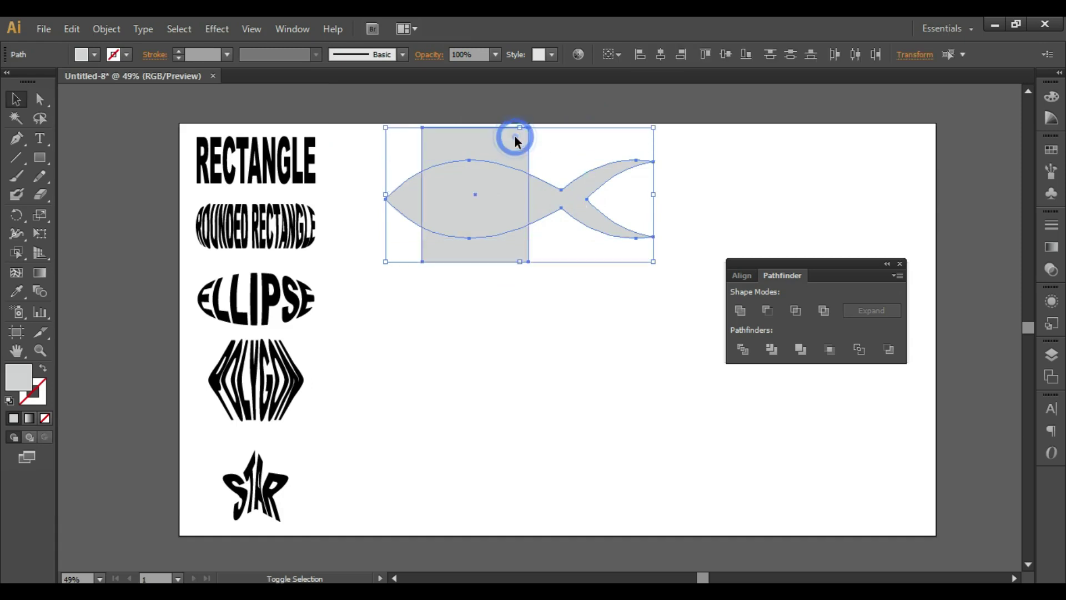
pyautogui.click(798, 310)
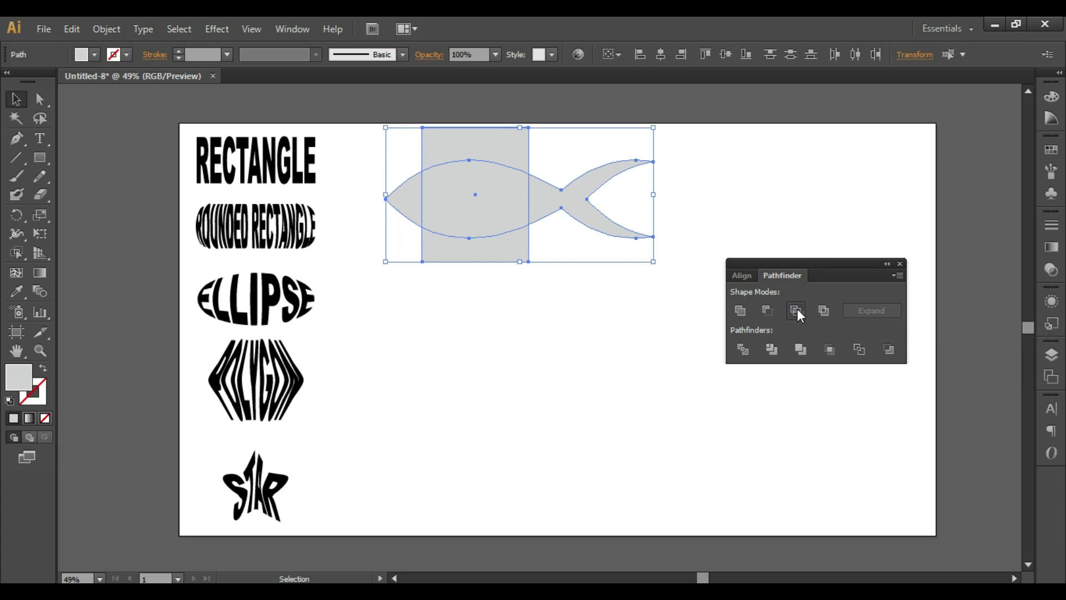
# Fill the intersected middle body section with orange to distinguish it from the grey fish behind
pyautogui.click(613, 287)
pyautogui.click(506, 201)
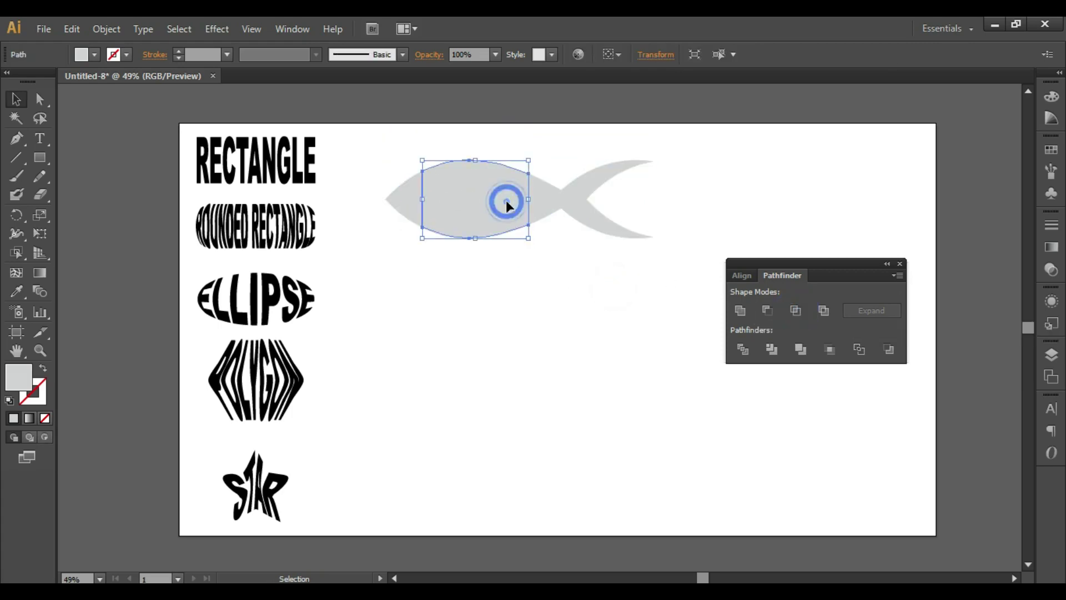
pyautogui.click(95, 55)
pyautogui.click(79, 89)
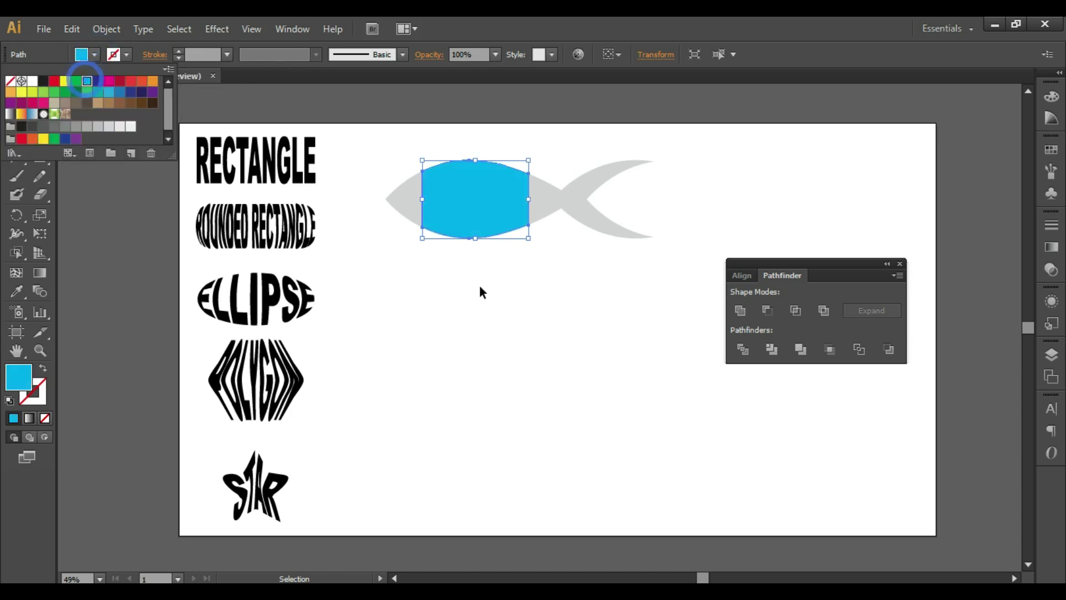
pyautogui.click(482, 289)
pyautogui.click(95, 55)
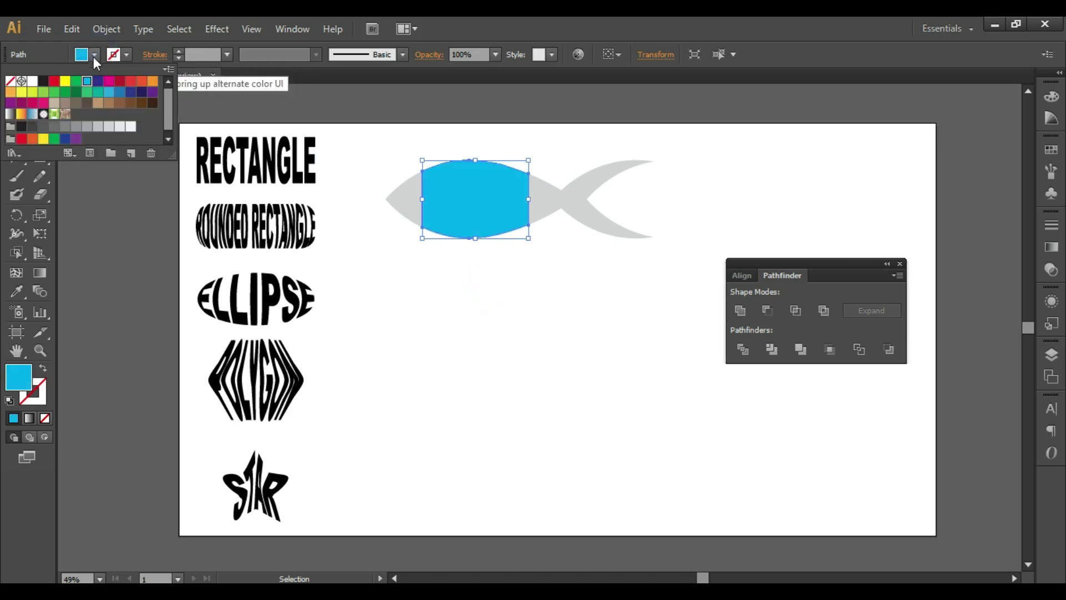
pyautogui.click(153, 81)
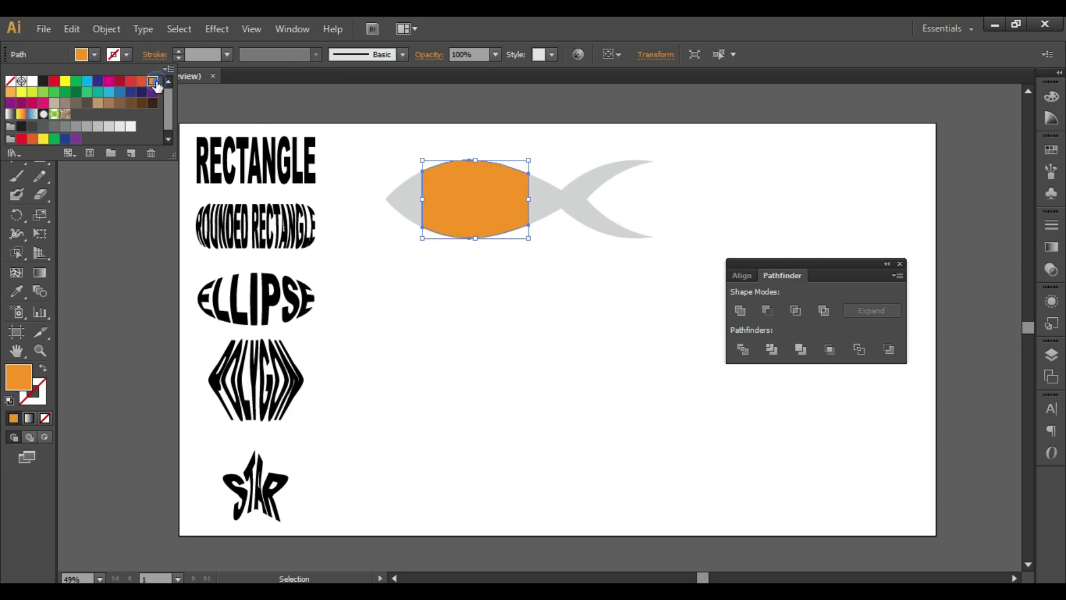
pyautogui.click(397, 263)
pyautogui.click(505, 274)
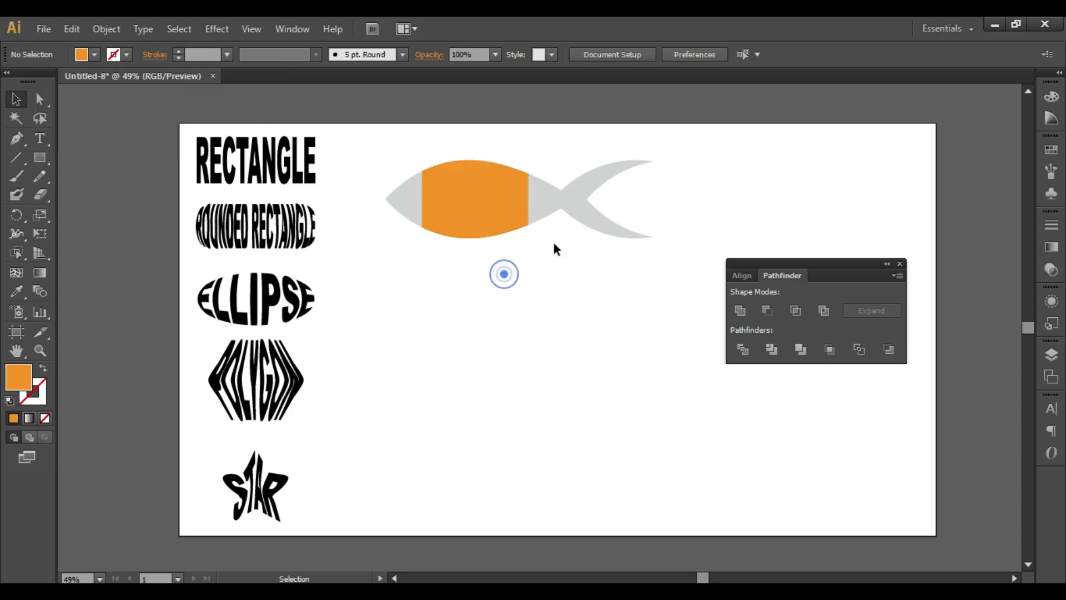
pyautogui.click(558, 189)
pyautogui.click(491, 197)
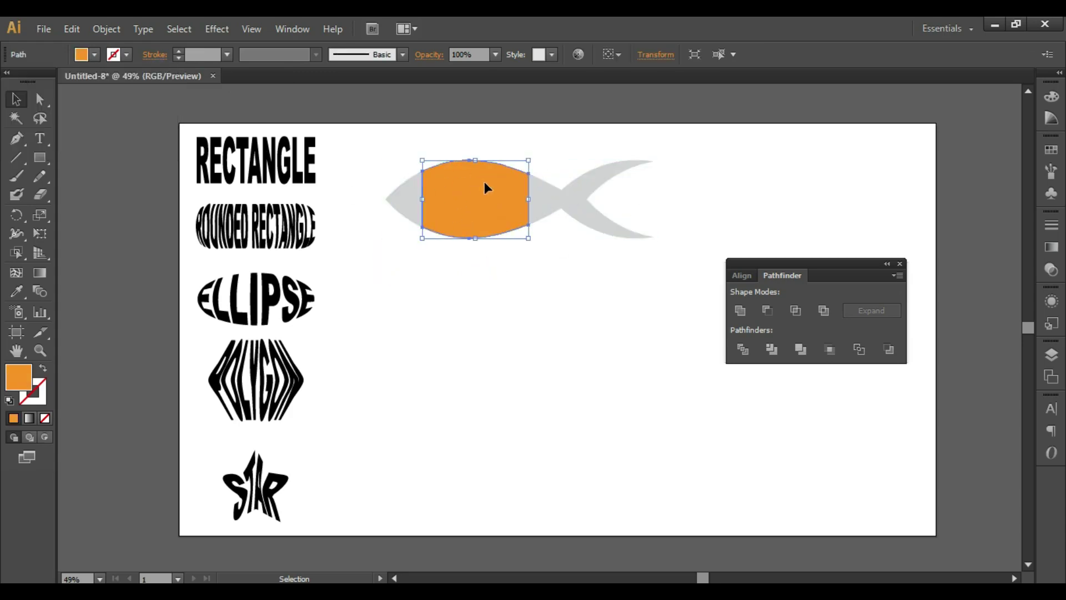
# Add the text FISH in 12 pt Arial Black below the fish and select it as an object
pyautogui.click(496, 287)
pyautogui.press('t')
pyautogui.click(440, 320)
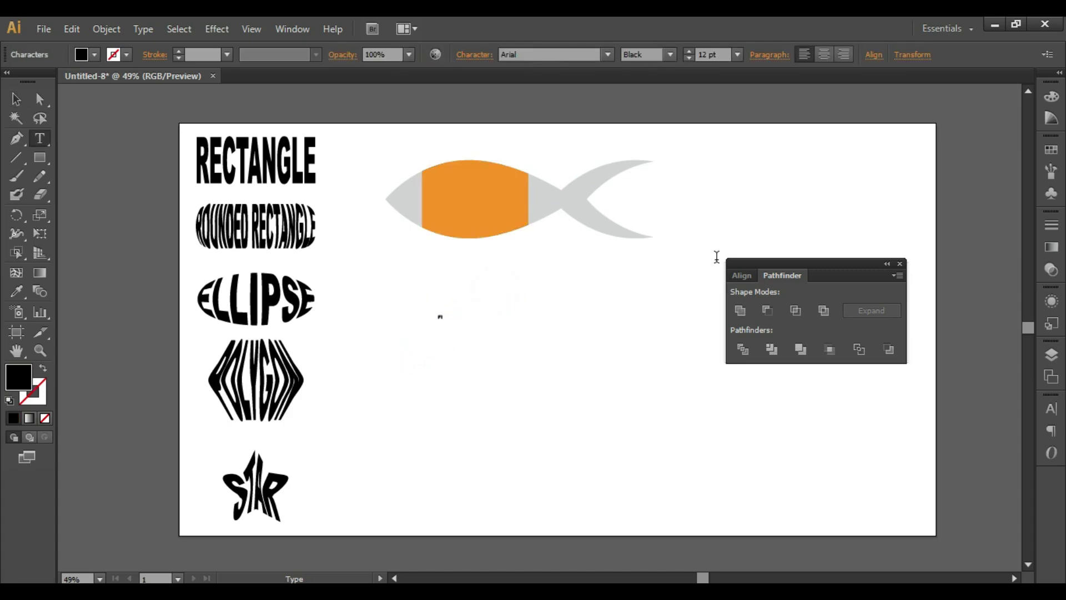
pyautogui.click(16, 99)
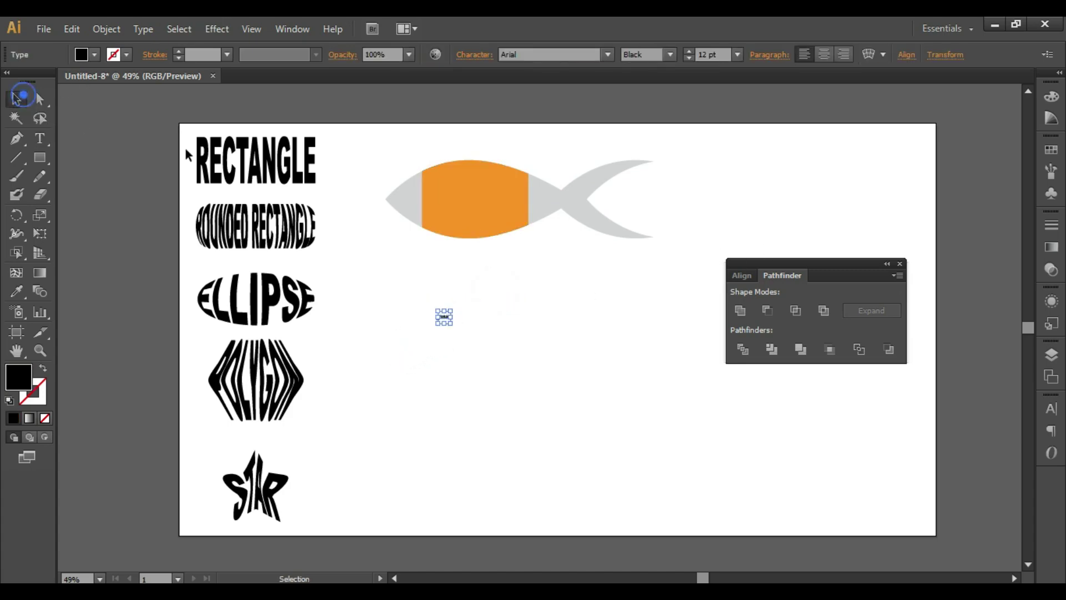
# Fit the FISH text into the orange body section with Envelope Distort's Make with Top Object
pyautogui.press('ctrl')
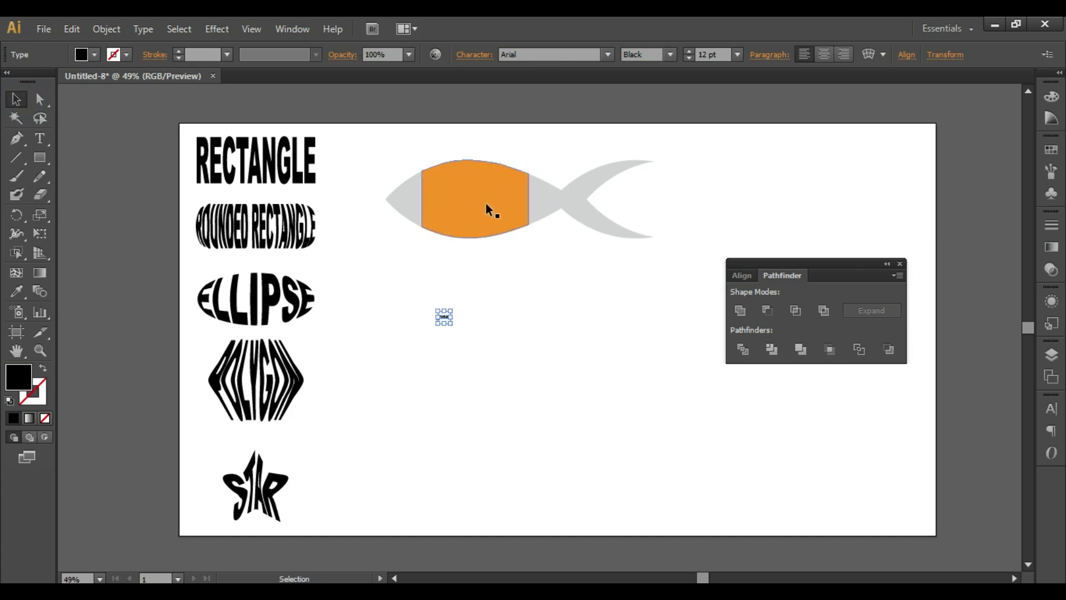
pyautogui.keyDown('shift'); pyautogui.click(484, 204); pyautogui.keyUp('shift')
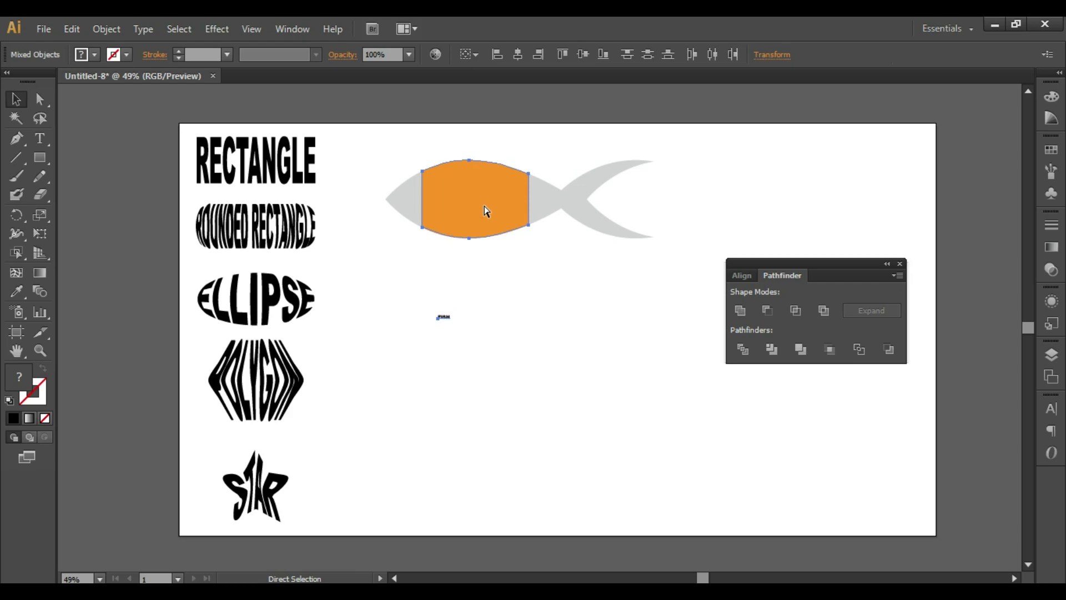
pyautogui.hotkey('alt', 'ctrl', 'c')
pyautogui.click(517, 336)
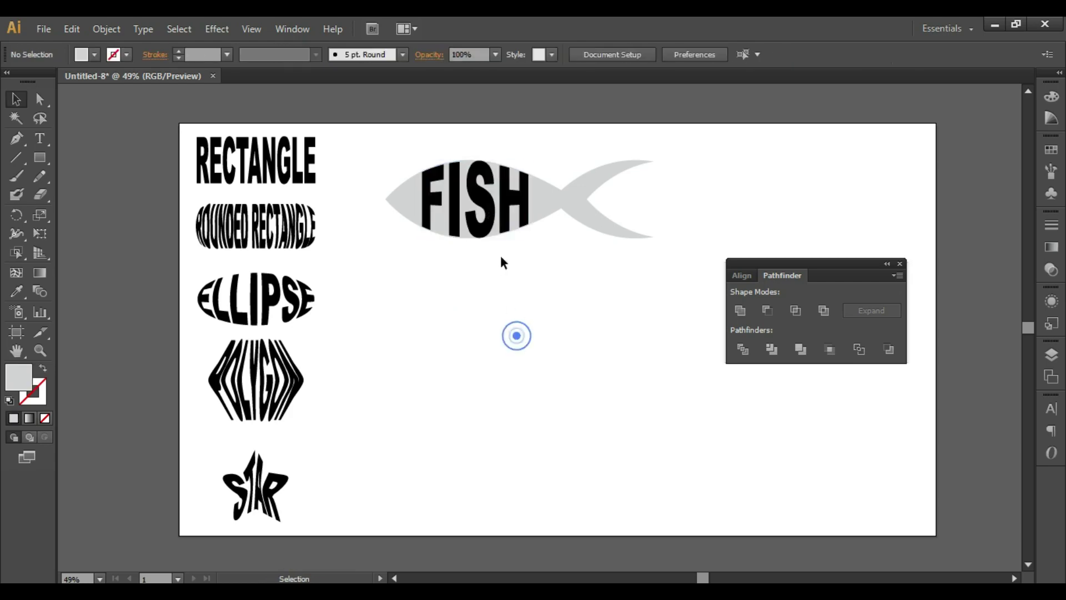
# Fill the whole fish with black and change the enveloped FISH lettering to white
pyautogui.click(517, 162)
pyautogui.click(94, 54)
pyautogui.click(43, 80)
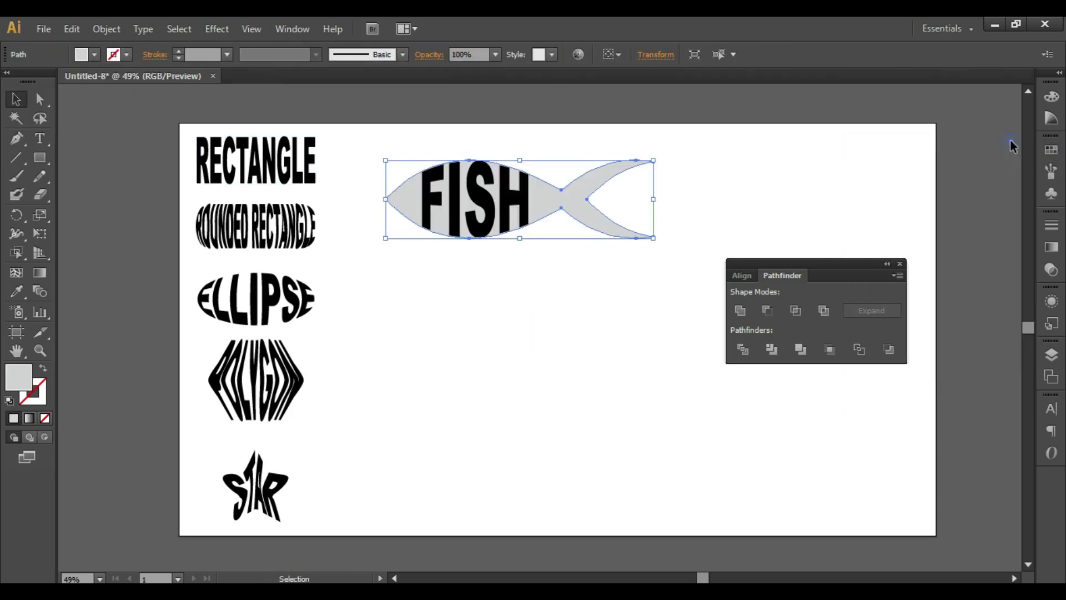
pyautogui.click(476, 190)
pyautogui.doubleClick(475, 199)
pyautogui.press('Escape')
# Draw a small white circle near the fish's pointed head as its eye
pyautogui.press('l')
pyautogui.moveTo(401, 226)
pyautogui.mouseDown()
pyautogui.moveTo(410, 240)
pyautogui.moveTo(390, 251)
pyautogui.mouseUp()
pyautogui.scroll(2, 409, 239)
# Group the fish body, the FISH lettering and the eye into one object
pyautogui.keyDown('shift'); pyautogui.click(535, 238); pyautogui.keyUp('shift')
pyautogui.click(775, 314)
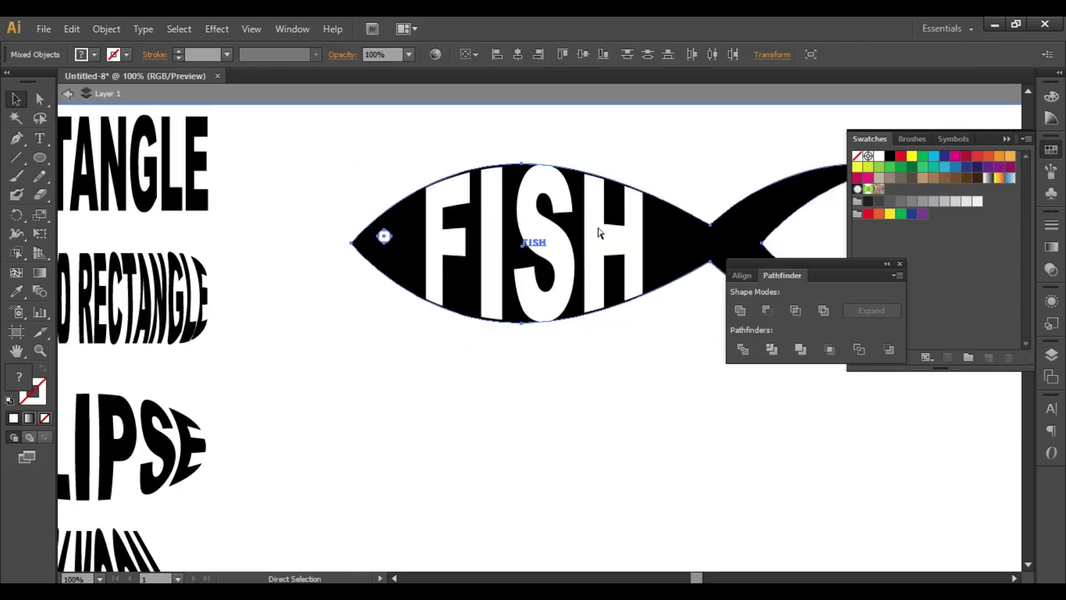
pyautogui.click(574, 388)
pyautogui.moveTo(350, 149); pyautogui.dragTo(533, 322)
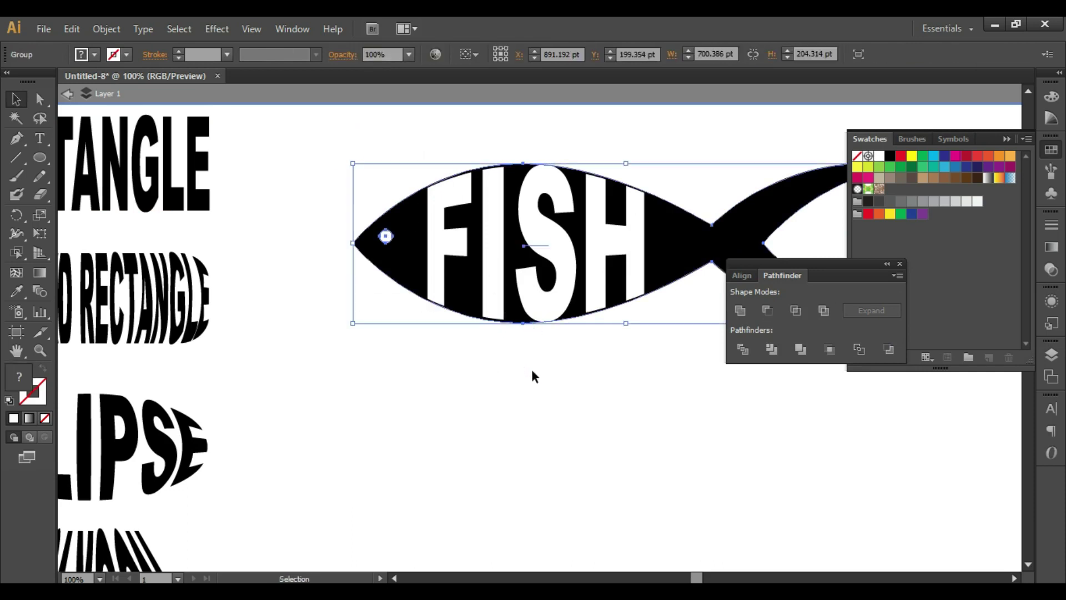
pyautogui.hotkey('ctrl', '-')
pyautogui.hotkey('ctrl', '-')
pyautogui.click(741, 459)
# Recolour the fish blue with dark blue lettering, and the five shape words purple, olive, red, green and violet
pyautogui.scroll(-3, 738, 452)
pyautogui.rightClick(487, 183)
pyautogui.click(523, 287)
pyautogui.press('Delete')
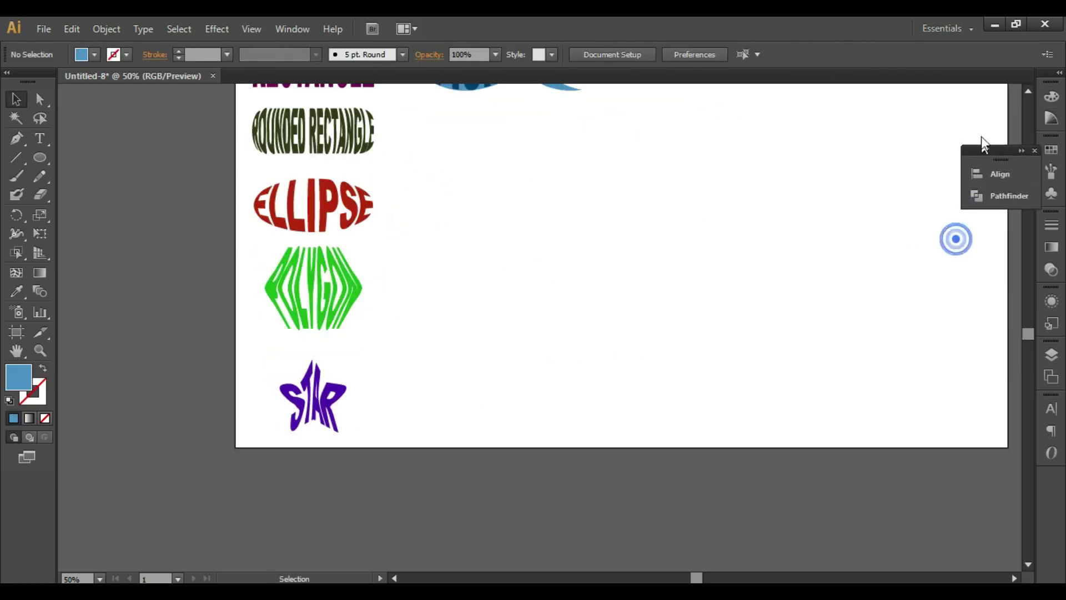
# Draw a blue hexagon in the empty area below the fish and rotate it so its points face up and down
pyautogui.moveTo(980, 138); pyautogui.dragTo(971, 102)
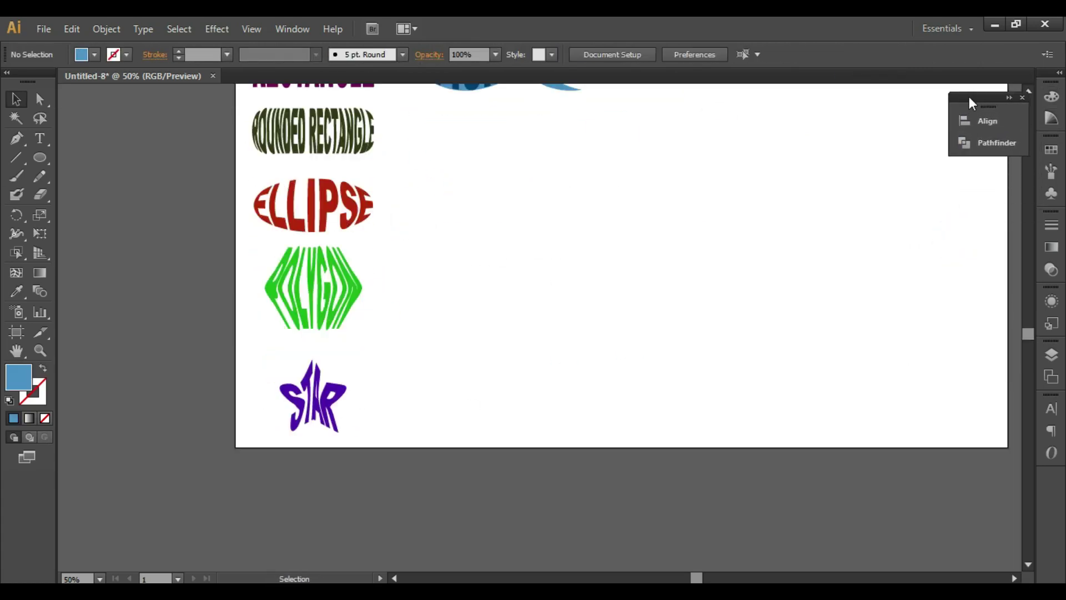
pyautogui.scroll(3, 544, 191)
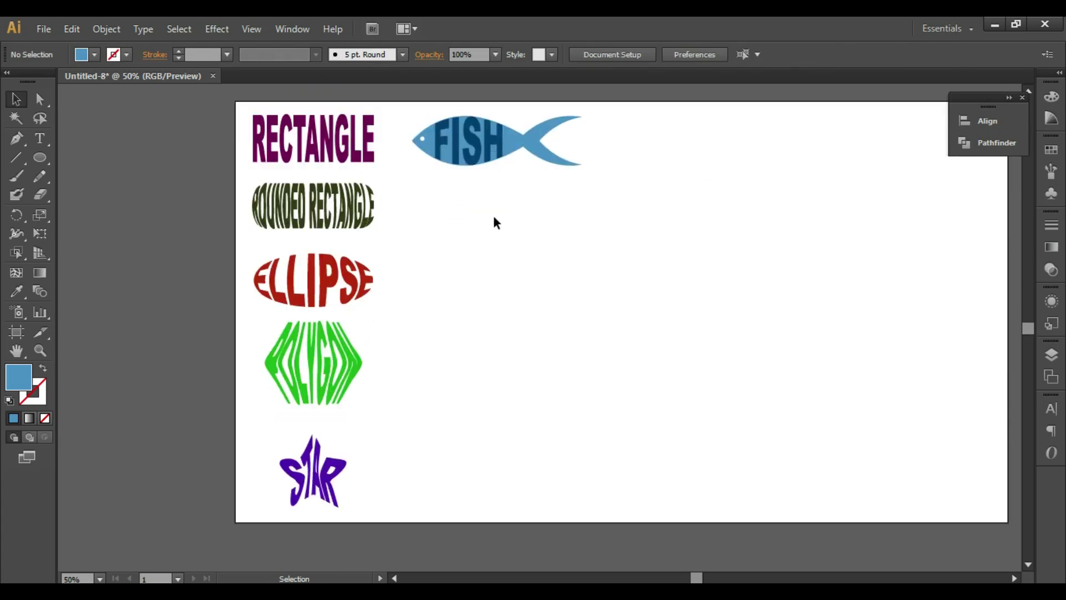
pyautogui.moveTo(38, 158); pyautogui.dragTo(78, 213)
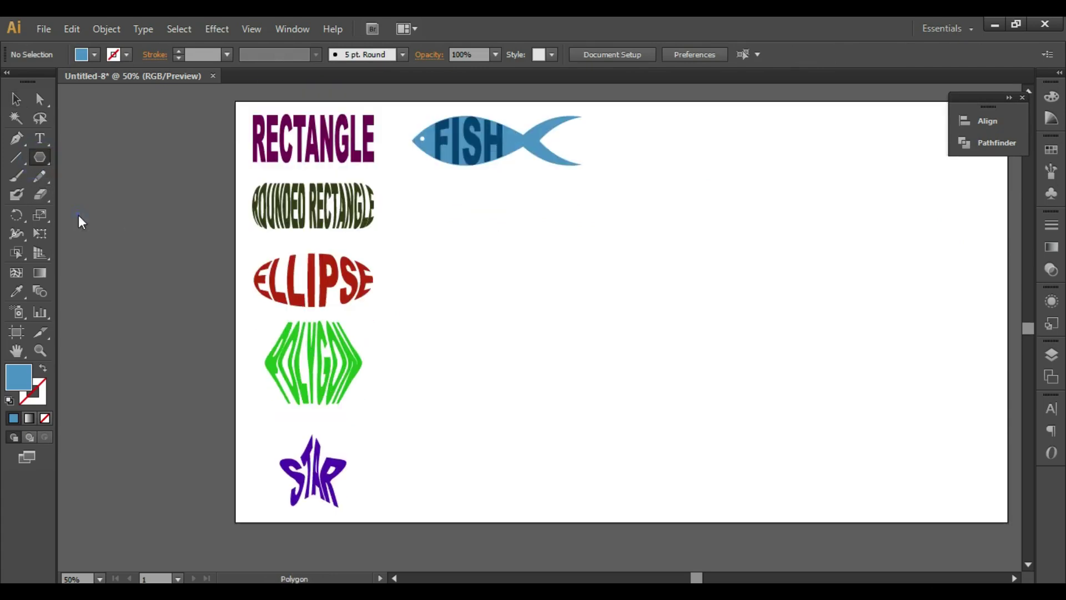
pyautogui.click(550, 300)
pyautogui.click(519, 342)
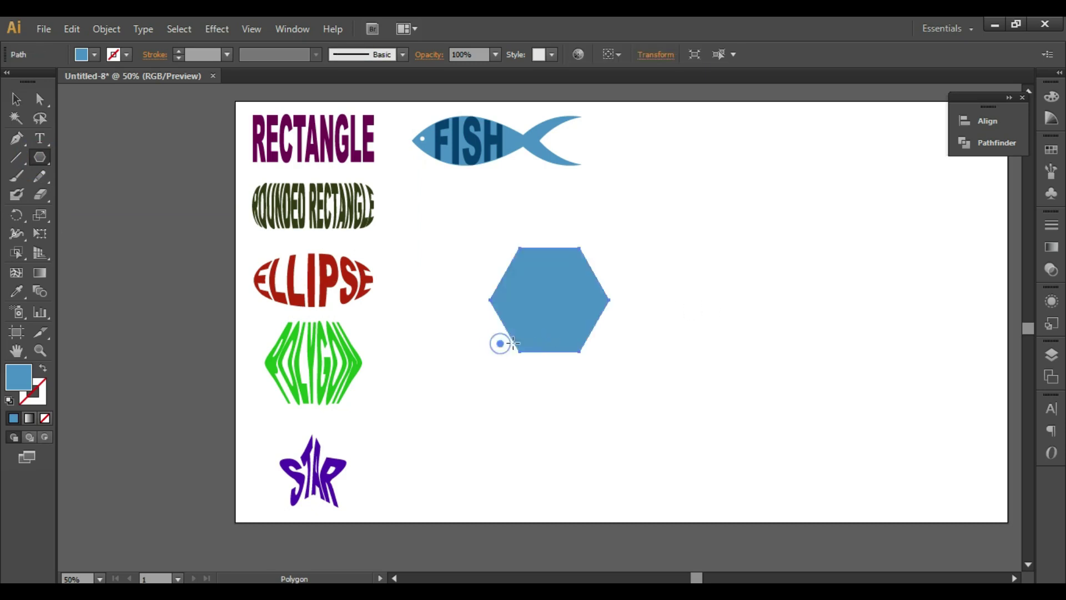
pyautogui.click(15, 98)
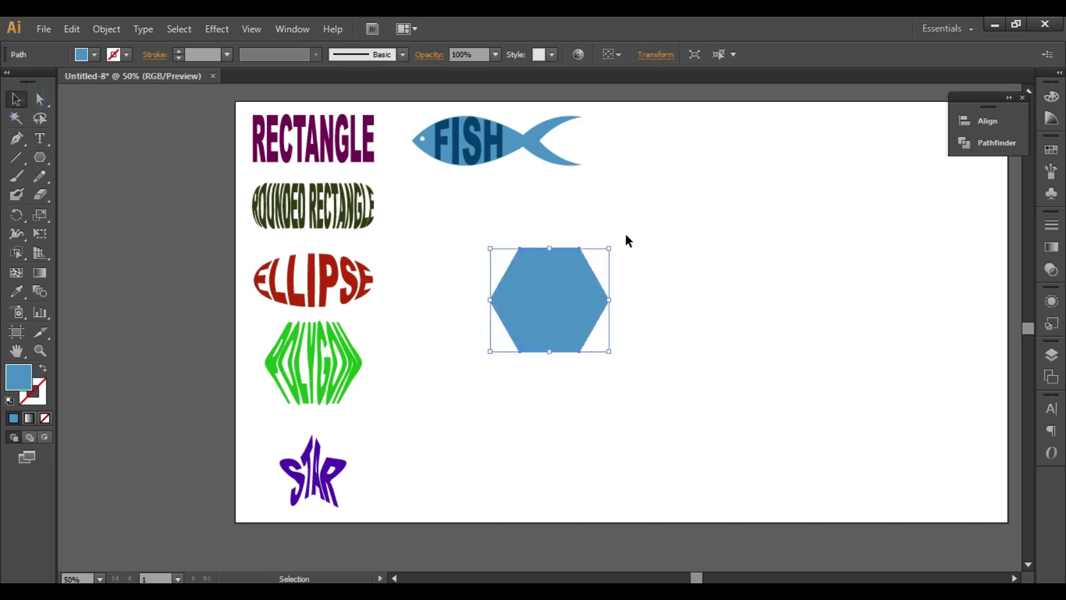
pyautogui.moveTo(614, 244); pyautogui.dragTo(623, 353)
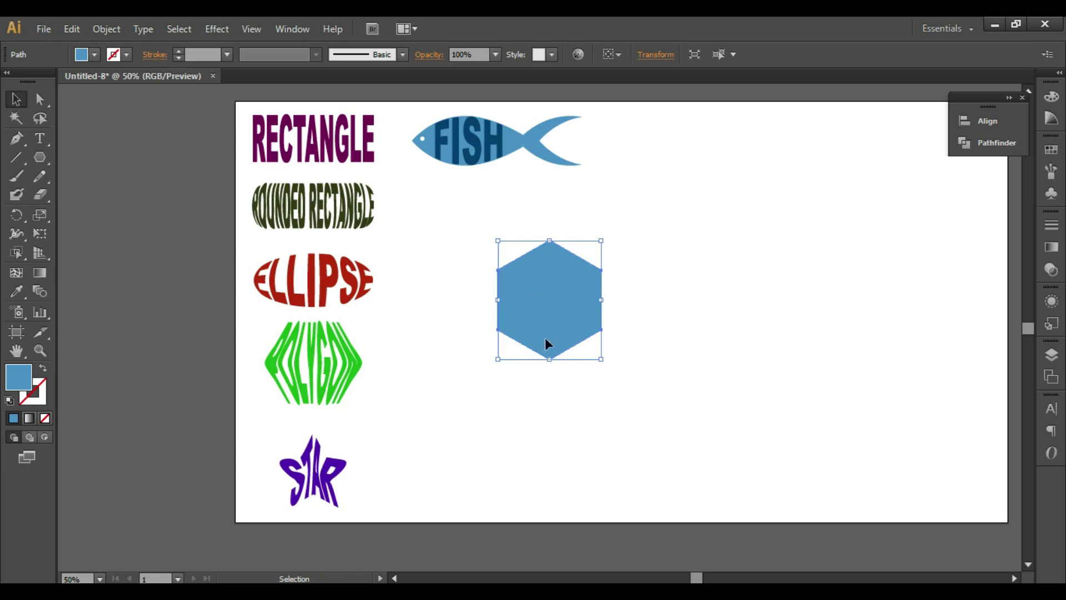
# Duplicate the hexagon straight upward by half its height and fill the copy with green
pyautogui.moveTo(546, 337); pyautogui.dragTo(547, 279)
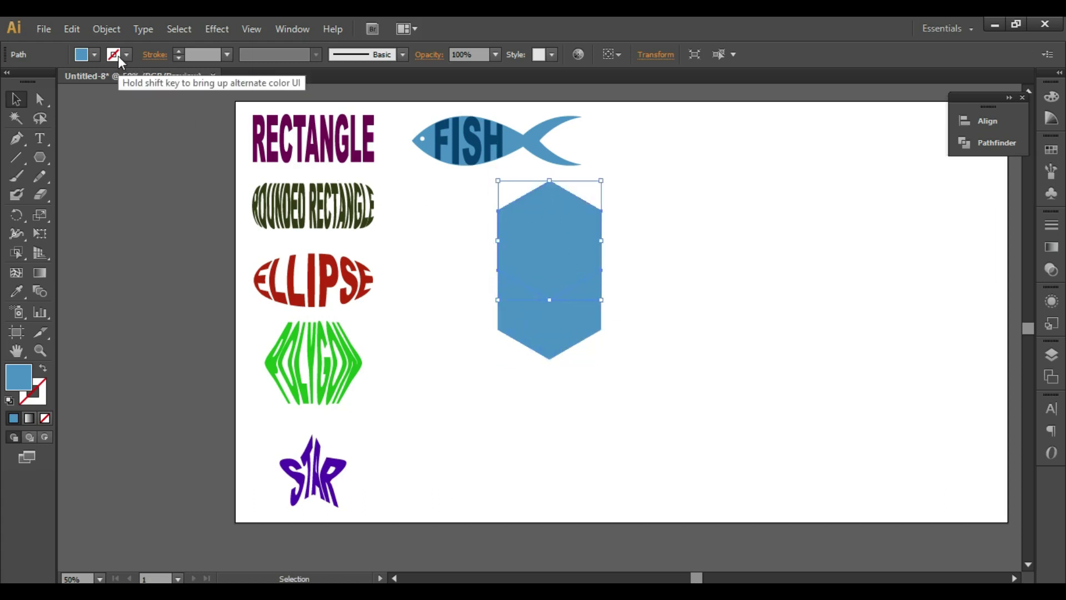
pyautogui.click(96, 54)
pyautogui.click(80, 84)
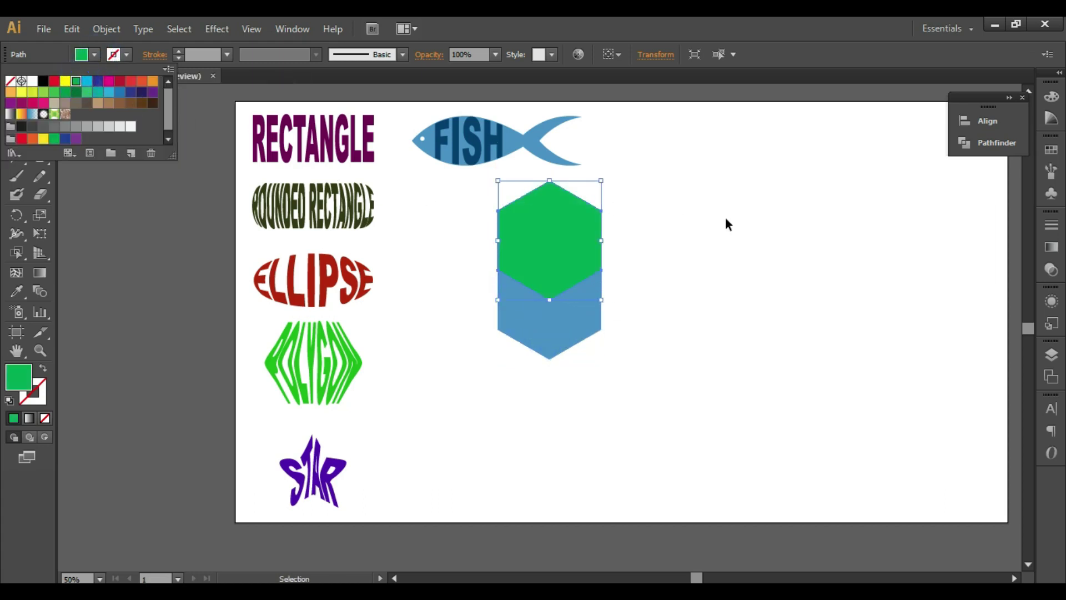
pyautogui.click(725, 217)
# Lower the green hexagon's opacity to 30% so the blue hexagon shows through where they overlap
pyautogui.press('ctrl')
pyautogui.hotkey('ctrl', '=')
pyautogui.hotkey('ctrl', '=')
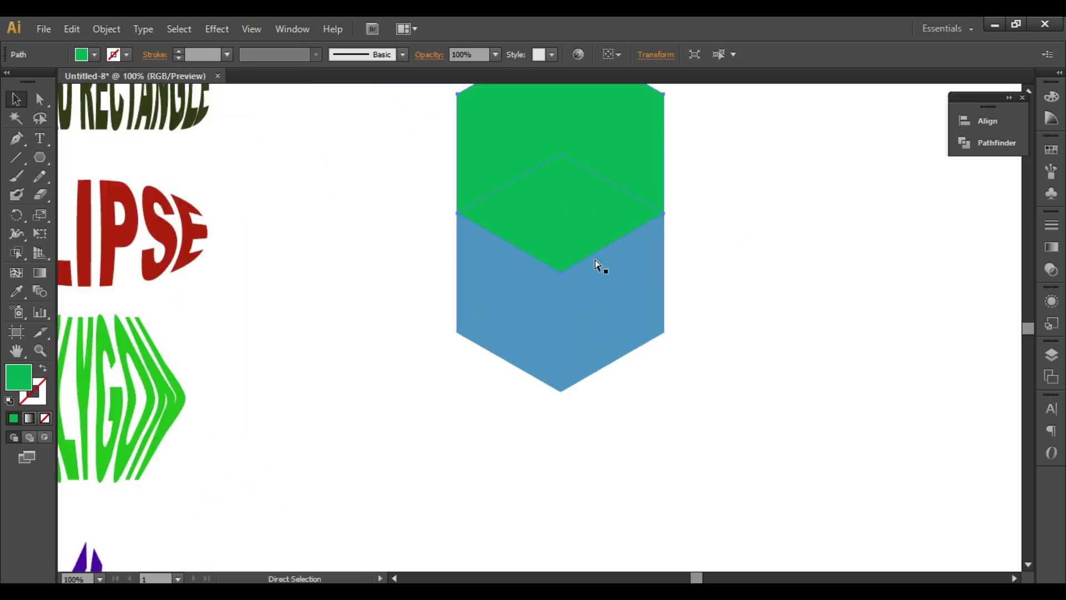
pyautogui.scroll(1, 594, 257)
pyautogui.scroll(4, 588, 238)
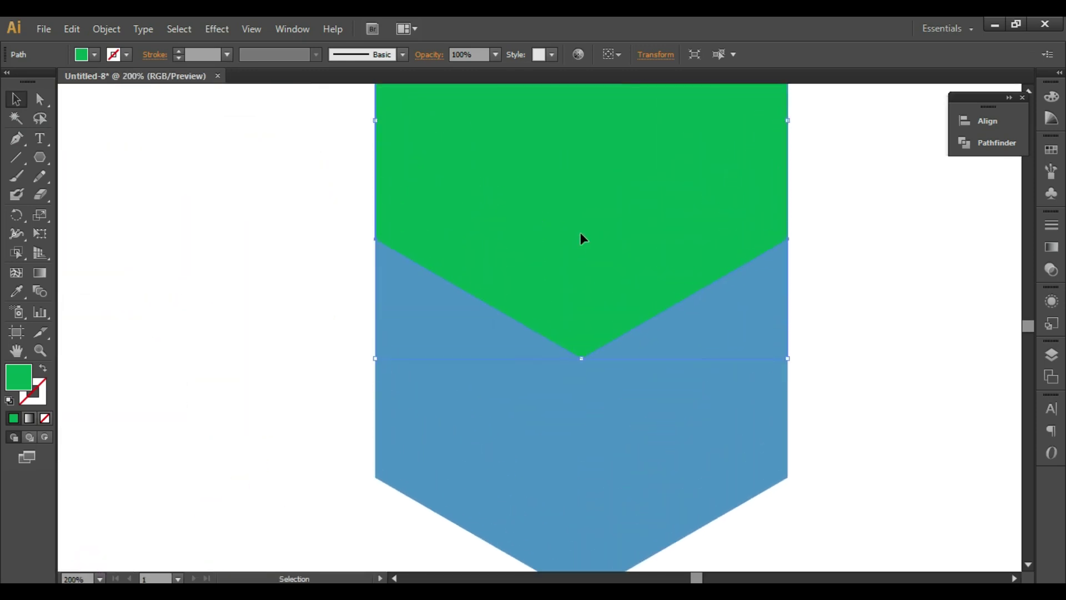
pyautogui.click(496, 55)
pyautogui.click(508, 125)
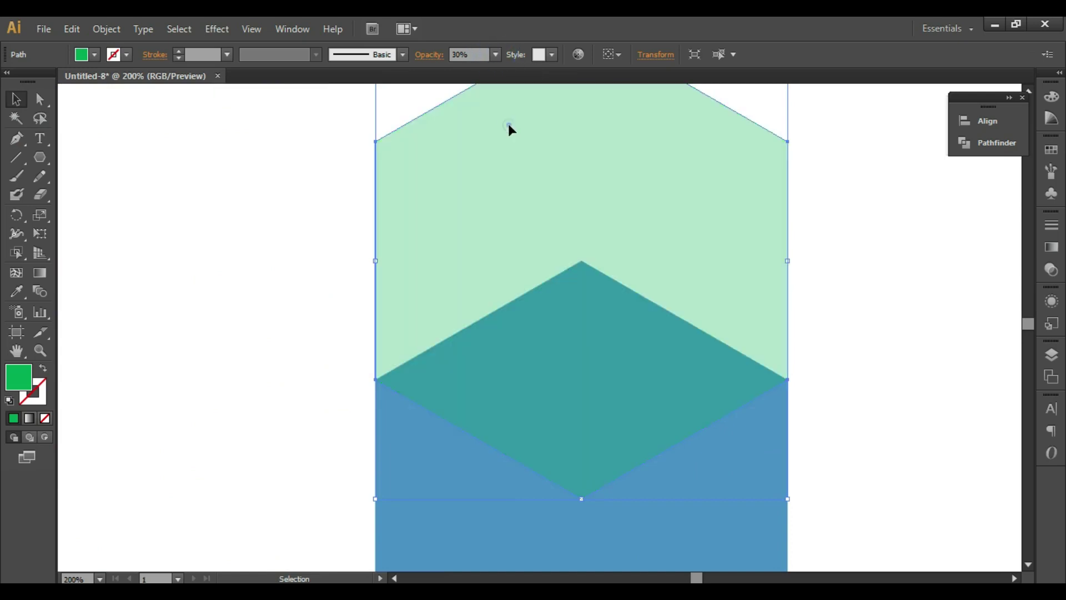
# Move the translucent hexagon so its lower-left corner snaps onto the blue hexagon's upper-left corner, and check the joint up close
pyautogui.click(279, 269)
pyautogui.moveTo(442, 372); pyautogui.dragTo(447, 394)
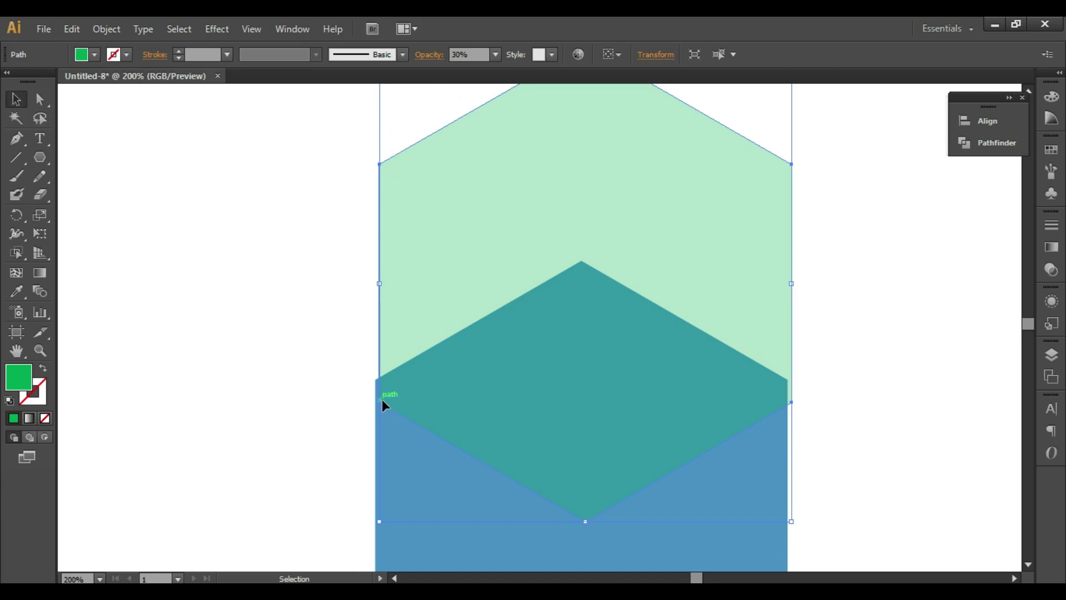
pyautogui.moveTo(382, 400); pyautogui.dragTo(425, 420)
pyautogui.press('z')
pyautogui.click(392, 179)
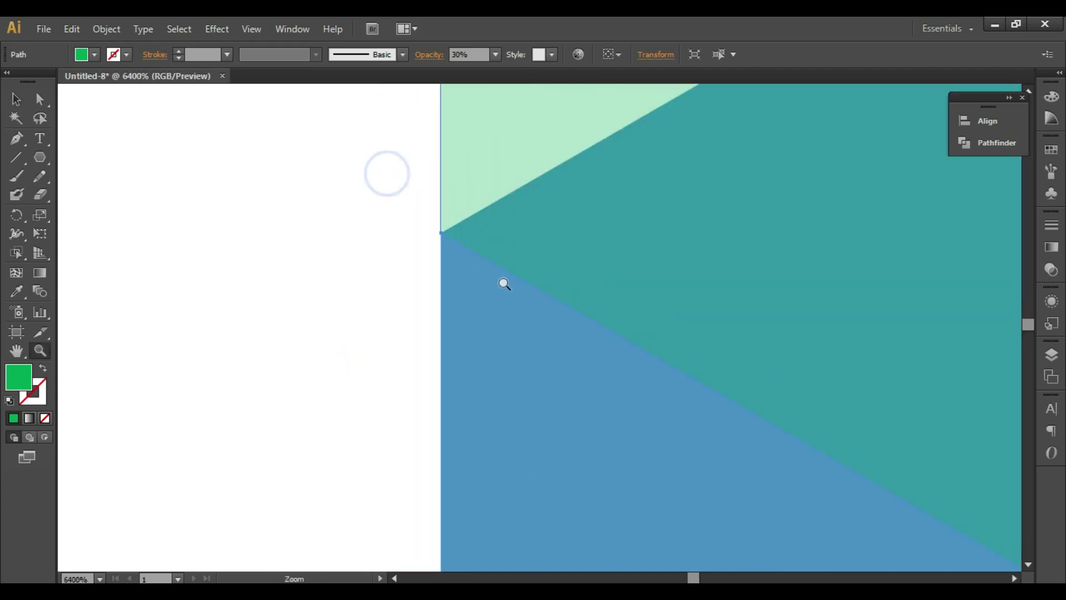
pyautogui.click(381, 207)
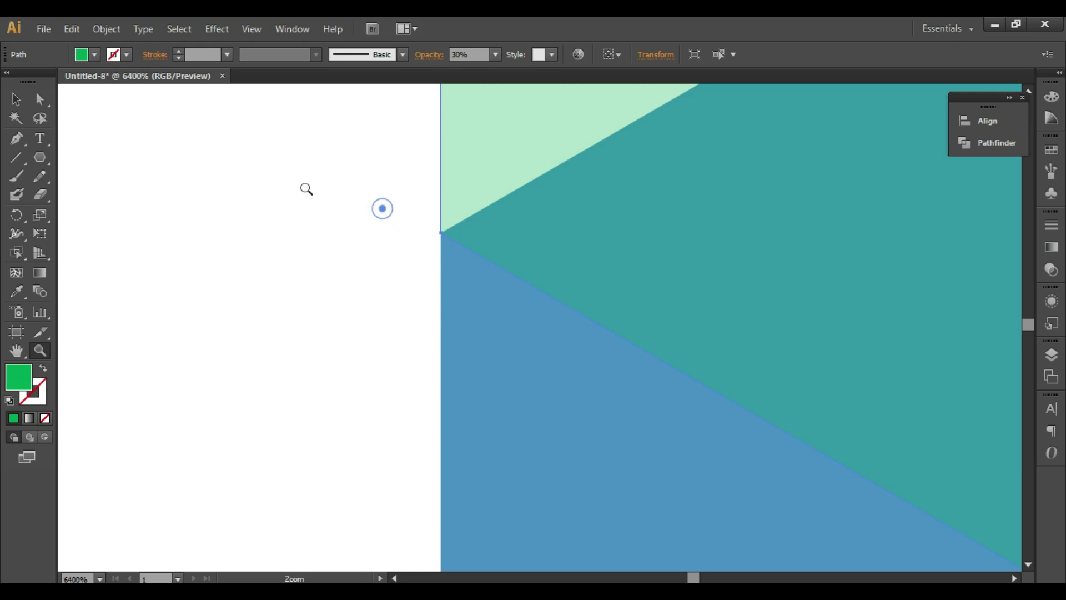
pyautogui.click(15, 99)
pyautogui.click(269, 183)
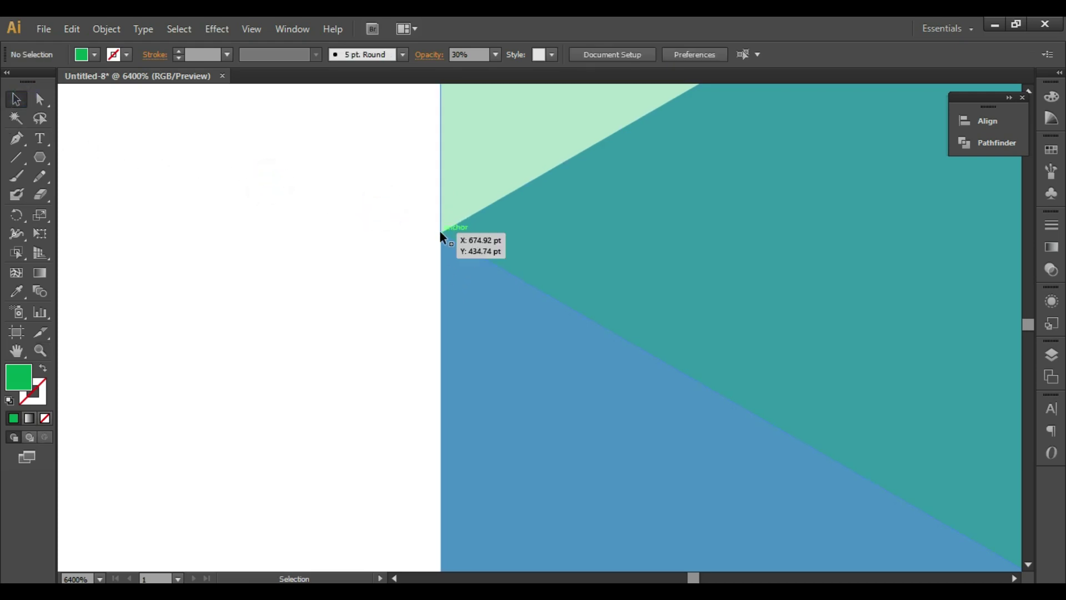
# Divide the two overlapping hexagons with Pathfinder and ungroup the resulting pieces
pyautogui.hotkey('ctrl', '-')
pyautogui.hotkey('ctrl', '-')
pyautogui.hotkey('ctrl', '-')
pyautogui.hotkey('ctrl', '-')
pyautogui.hotkey('ctrl', '-')
pyautogui.hotkey('ctrl', '-')
pyautogui.hotkey('ctrl', '-')
pyautogui.hotkey('ctrl', '-')
pyautogui.hotkey('ctrl', '-')
pyautogui.hotkey('ctrl', '-')
pyautogui.hotkey('ctrl', '-')
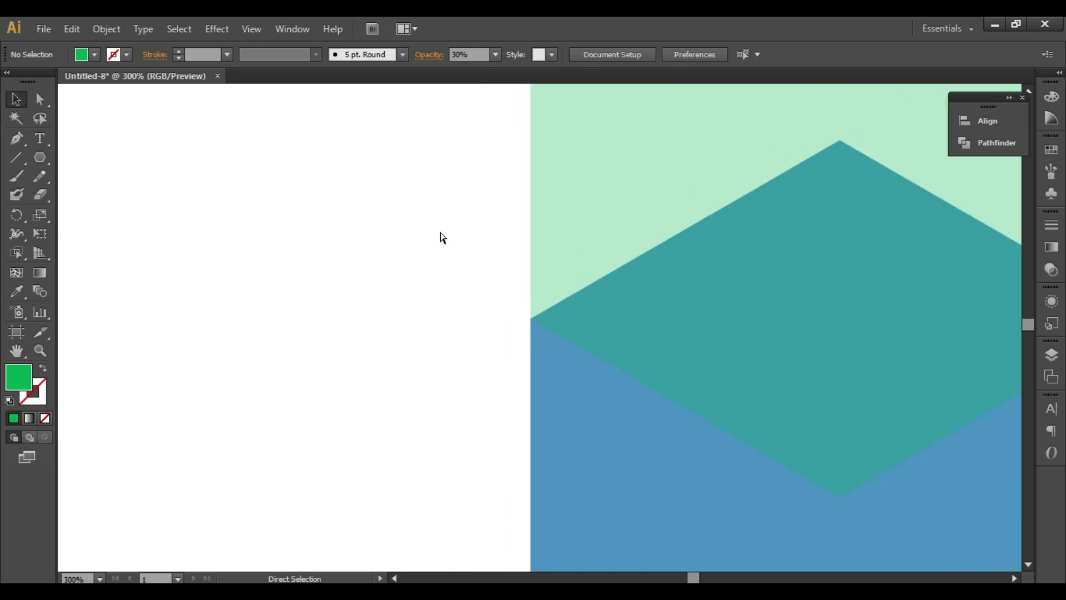
pyautogui.moveTo(470, 210); pyautogui.dragTo(665, 364)
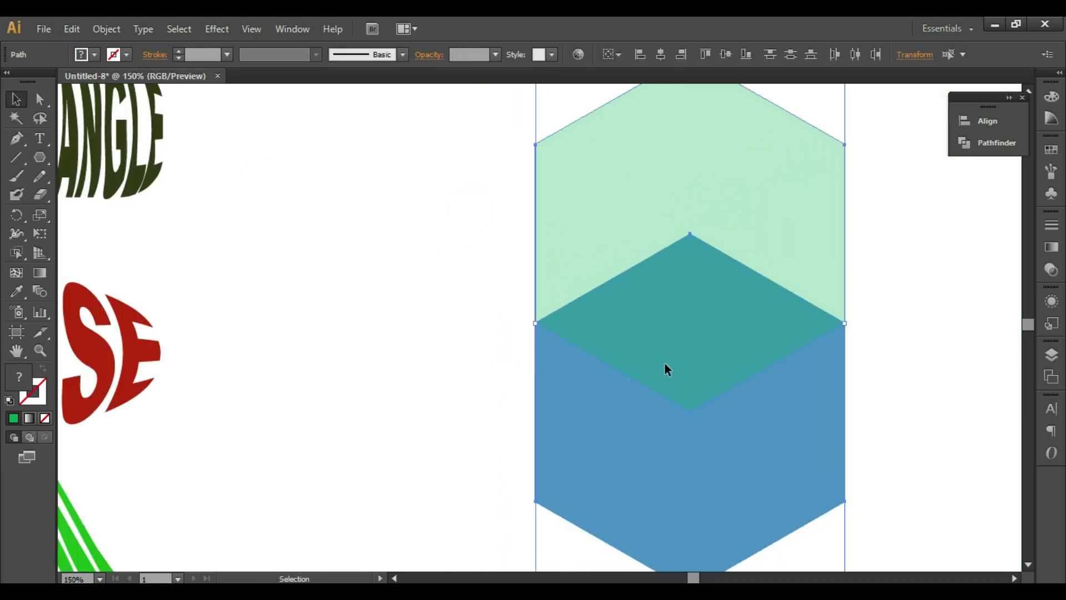
pyautogui.click(980, 142)
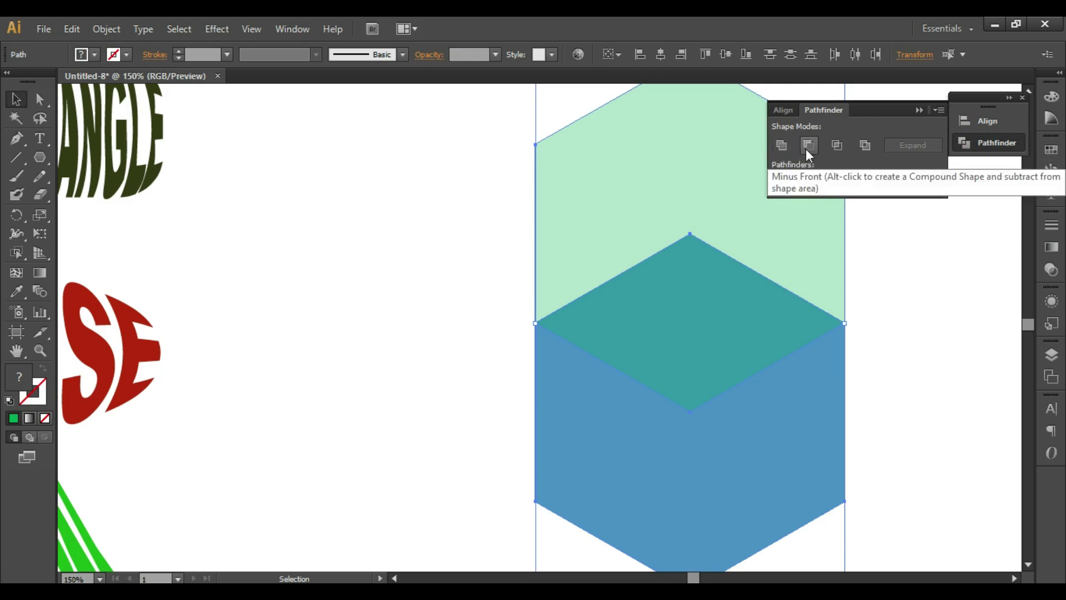
pyautogui.click(792, 179)
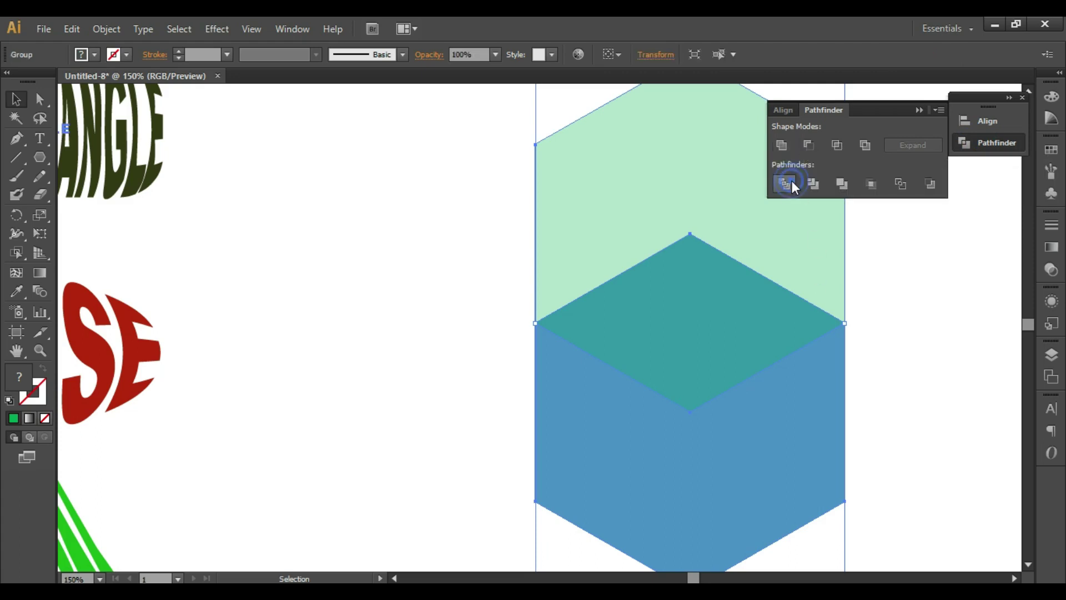
pyautogui.click(921, 109)
pyautogui.click(897, 223)
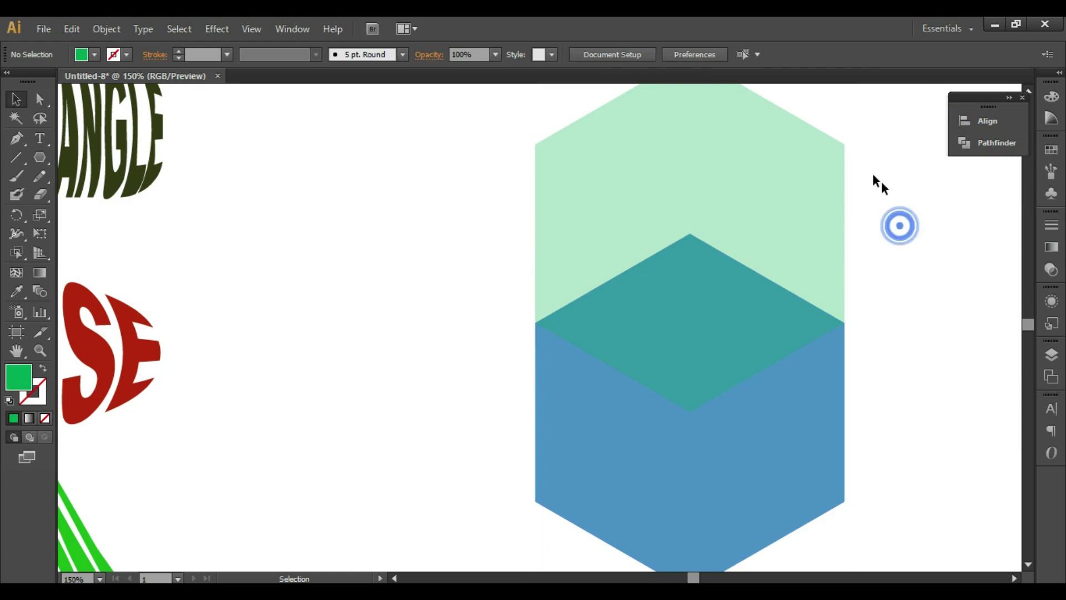
pyautogui.rightClick(808, 156)
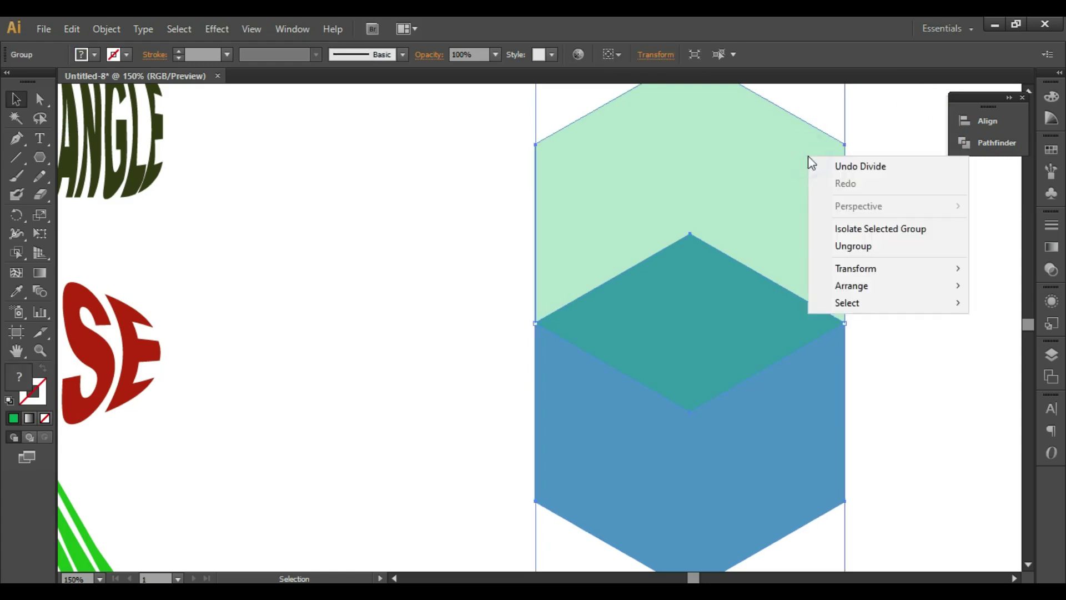
pyautogui.click(827, 245)
pyautogui.click(907, 253)
# Delete the pale green upper piece and the translucent green diamond covering the blue hexagon's top
pyautogui.click(831, 197)
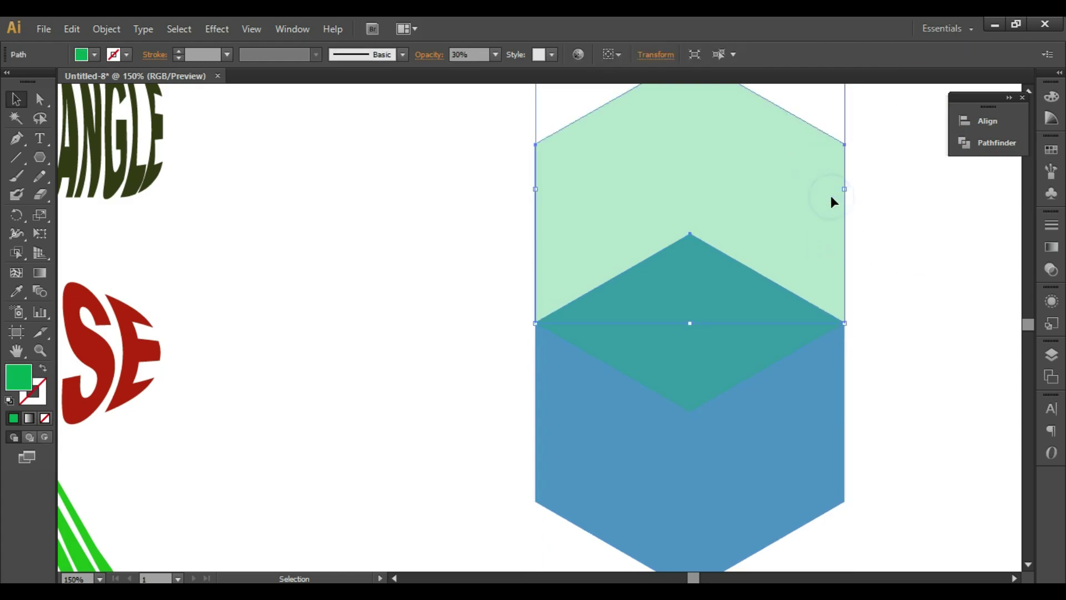
pyautogui.press('Delete')
pyautogui.click(718, 278)
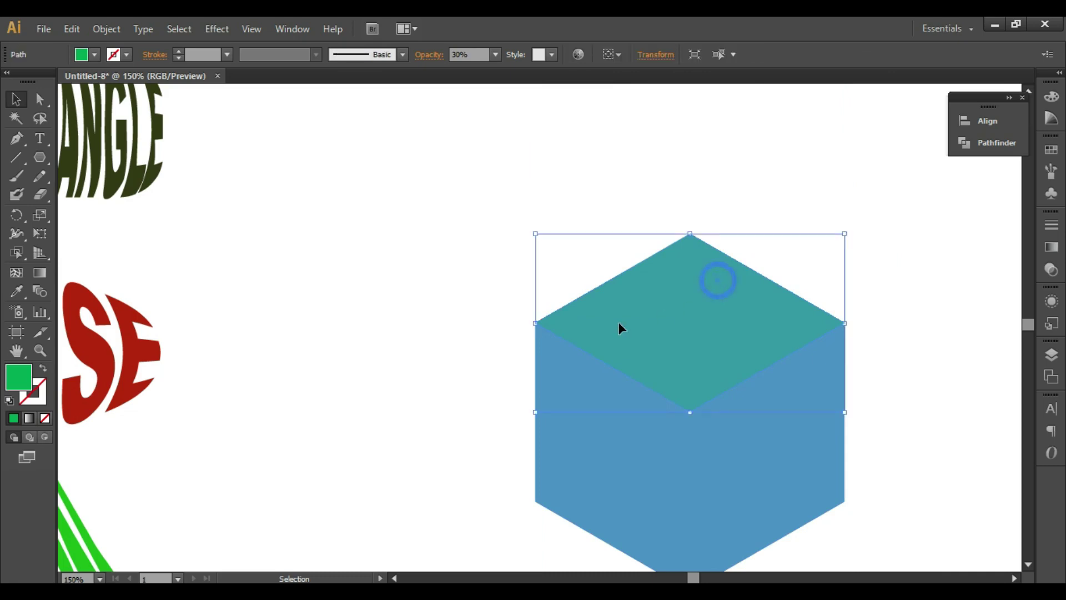
pyautogui.press('Delete')
# Fill the remaining diamond on top of the blue hexagon with dark blue
pyautogui.click(684, 333)
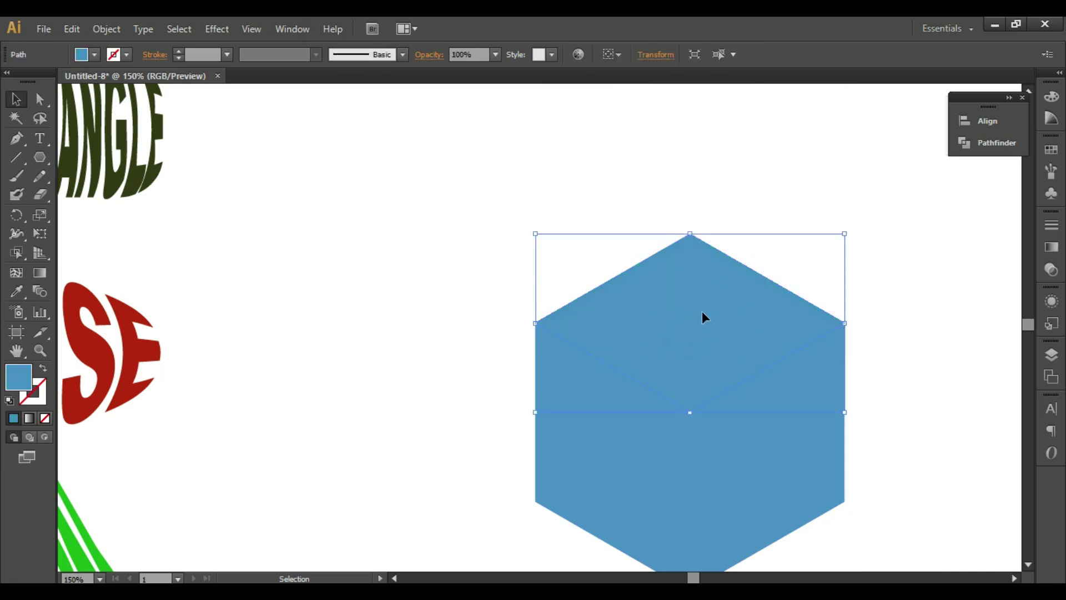
pyautogui.click(95, 54)
pyautogui.click(109, 91)
pyautogui.click(436, 164)
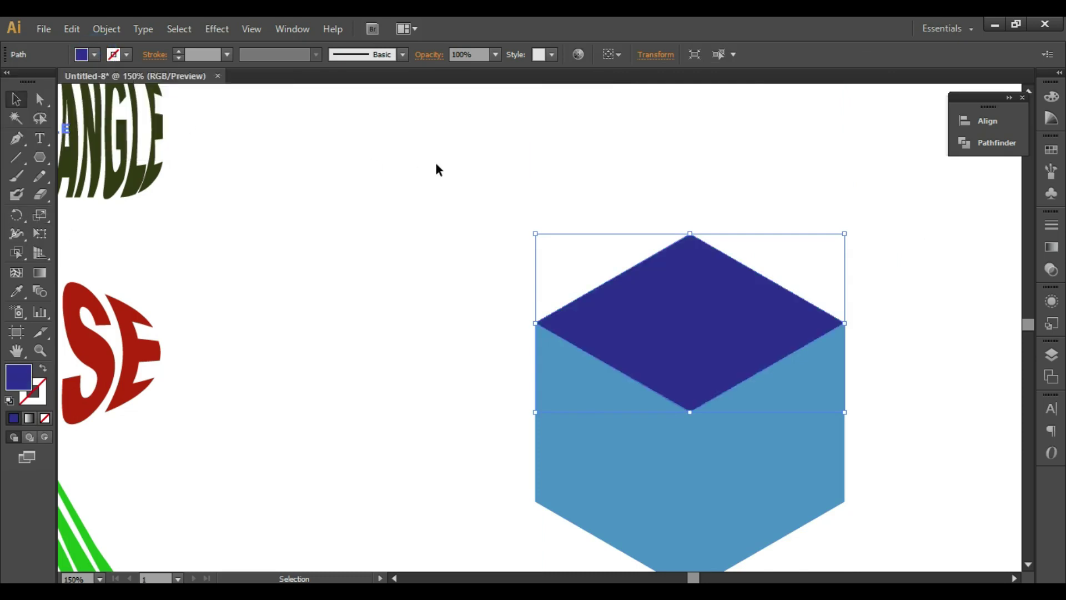
pyautogui.click(902, 274)
# Add the text CUBE in 12 pt Arial Black in the empty area beside the top of the cube
pyautogui.scroll(-2, 839, 333)
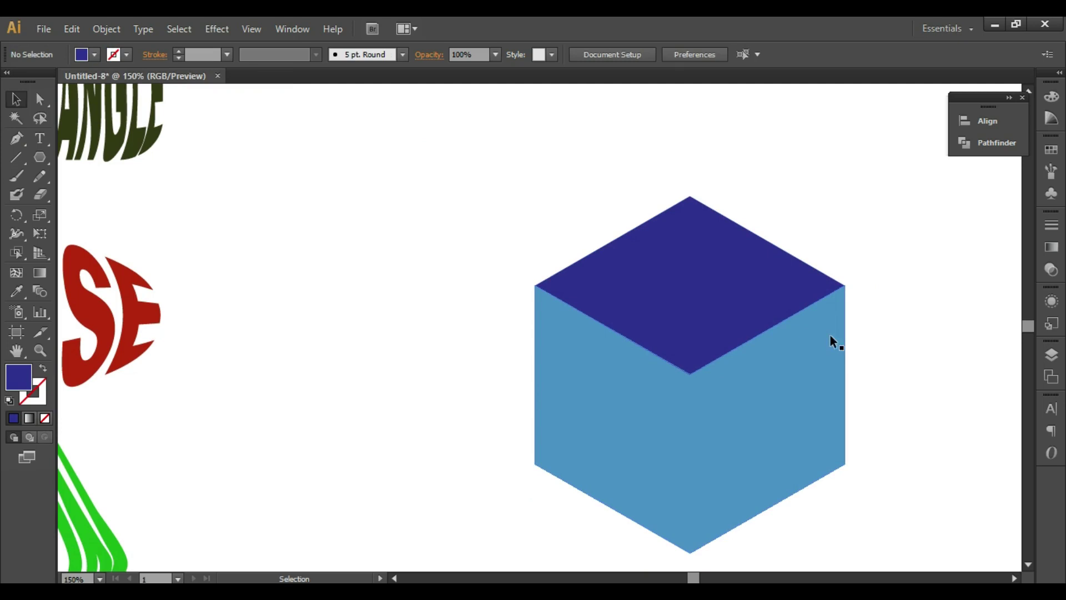
pyautogui.click(39, 140)
pyautogui.click(463, 201)
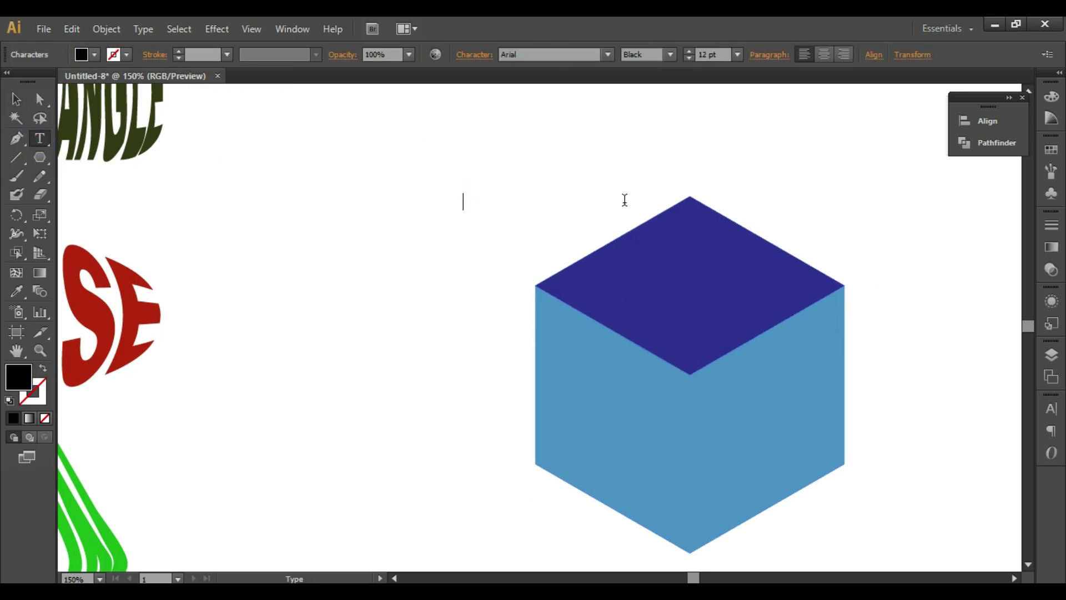
pyautogui.write('CUBE')
pyautogui.click(16, 100)
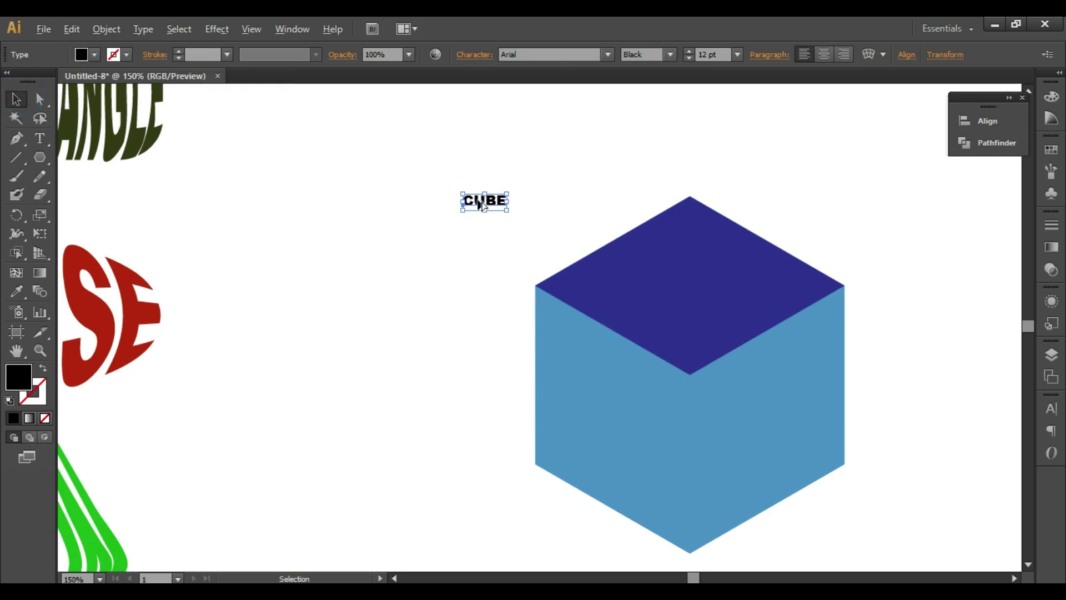
# Duplicate the CUBE text onto the light blue face, send the copy to back and fit it into that face with Envelope Distort
pyautogui.moveTo(481, 205); pyautogui.dragTo(522, 358)
pyautogui.hotkey('ctrl', 'shift', '[')
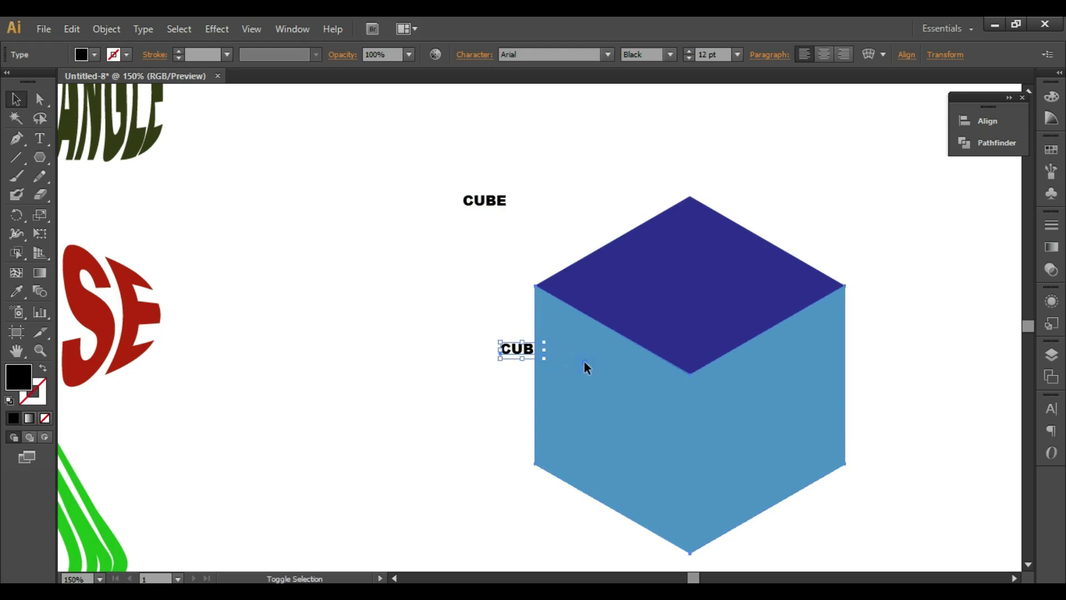
pyautogui.keyDown('shift'); pyautogui.click(582, 365); pyautogui.keyUp('shift')
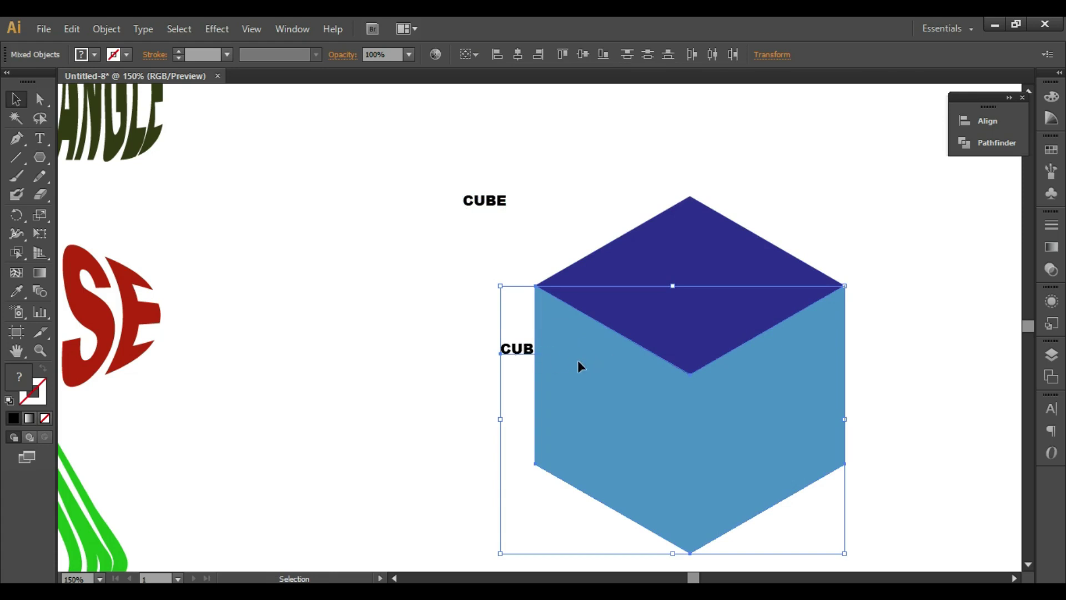
pyautogui.hotkey('ctrl', 'alt', 'c')
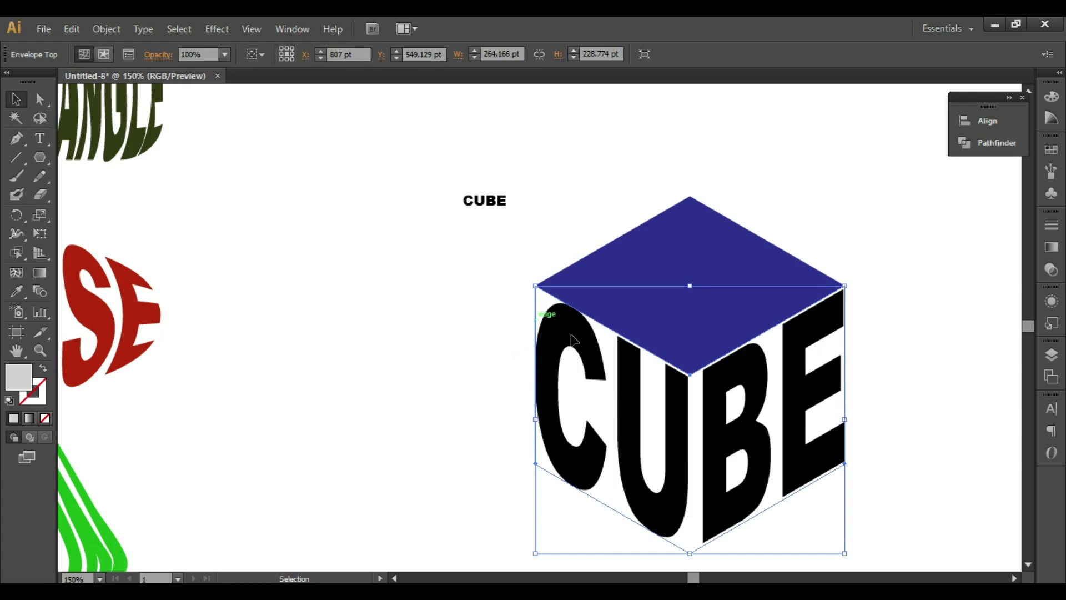
# Move the original CUBE text next to the dark blue diamond and rotate the diamond 45° clockwise
pyautogui.click(554, 205)
pyautogui.moveTo(505, 207); pyautogui.dragTo(611, 227)
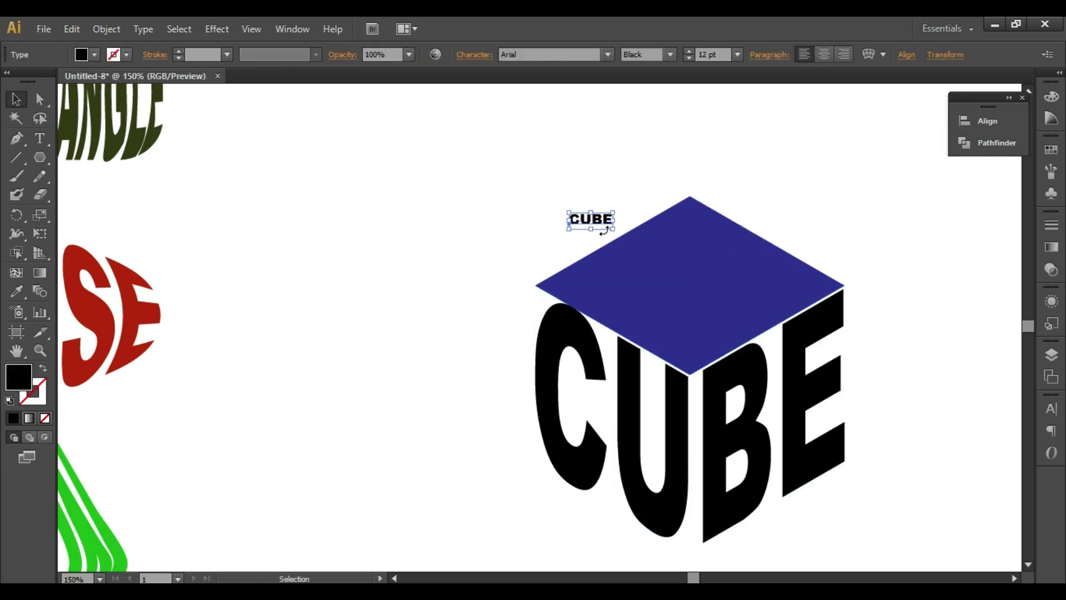
pyautogui.click(738, 259)
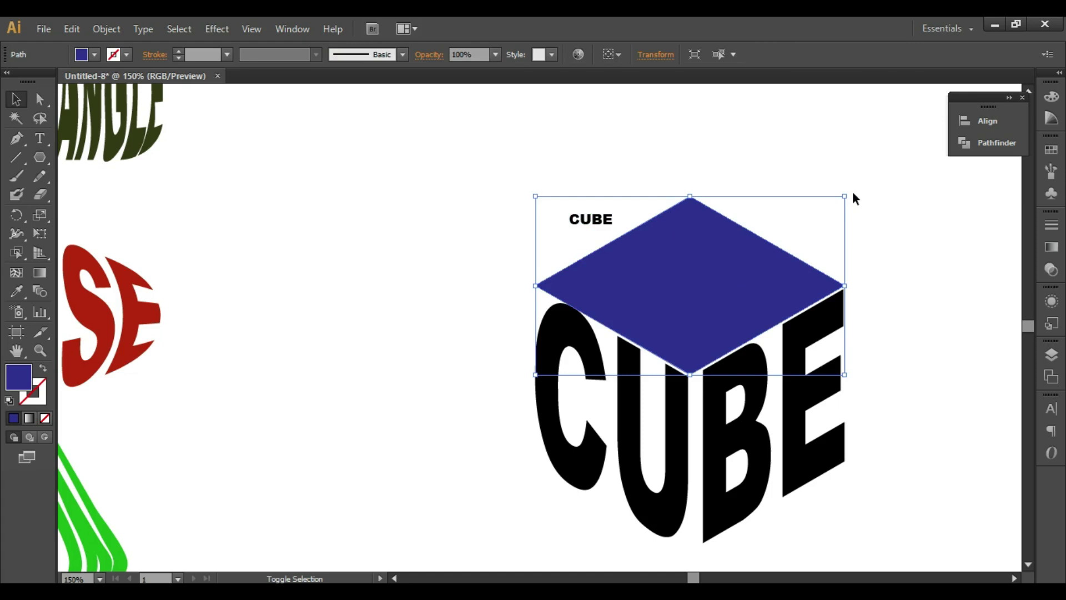
pyautogui.moveTo(852, 193); pyautogui.dragTo(861, 279)
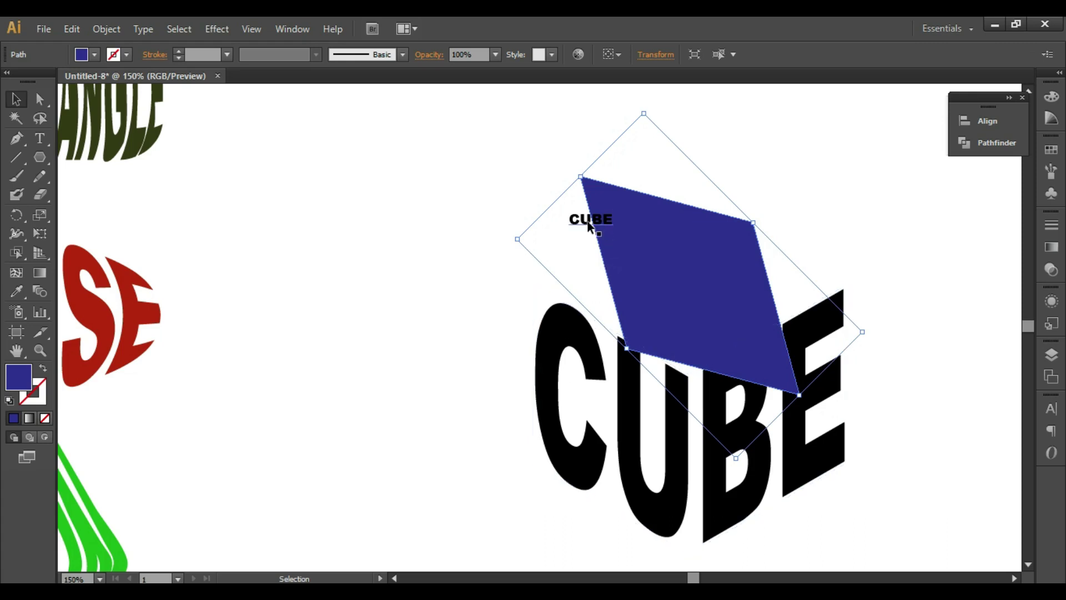
# Put the small CUBE text behind the diamond, fit it in with Envelope Distort and rotate the result back 45° counterclockwise
pyautogui.click(590, 222)
pyautogui.hotkey('ctrl', '[')
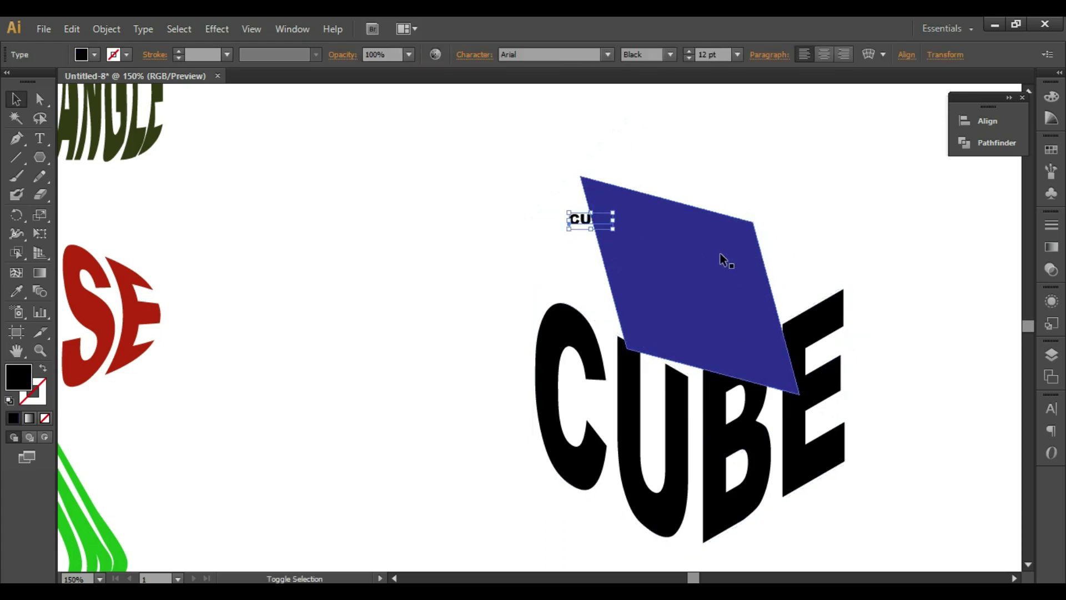
pyautogui.keyDown('shift'); pyautogui.click(716, 254); pyautogui.keyUp('shift')
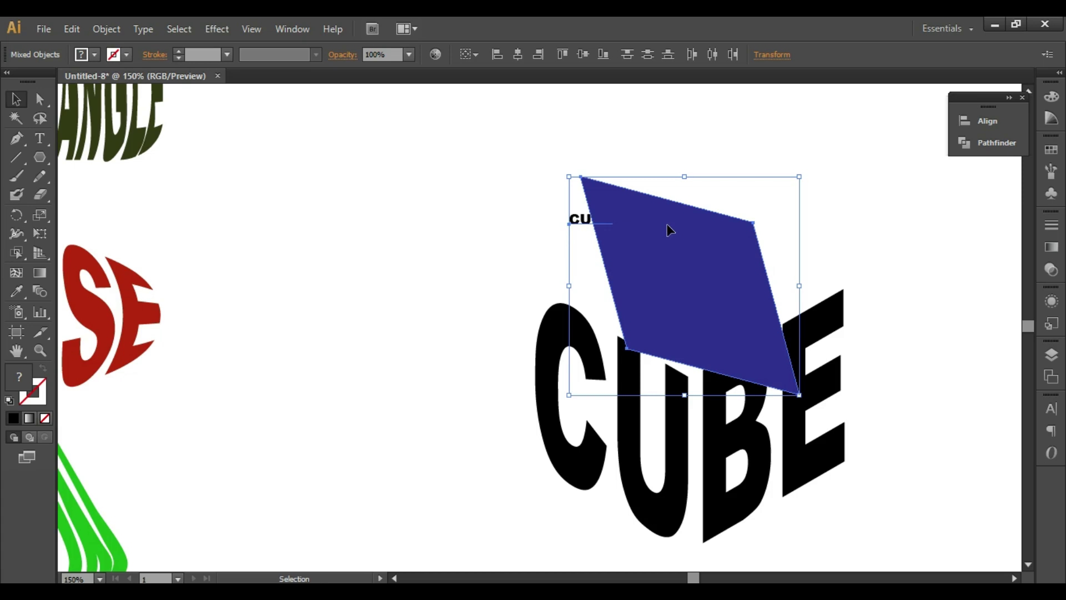
pyautogui.hotkey('ctrl', 'alt', 'c')
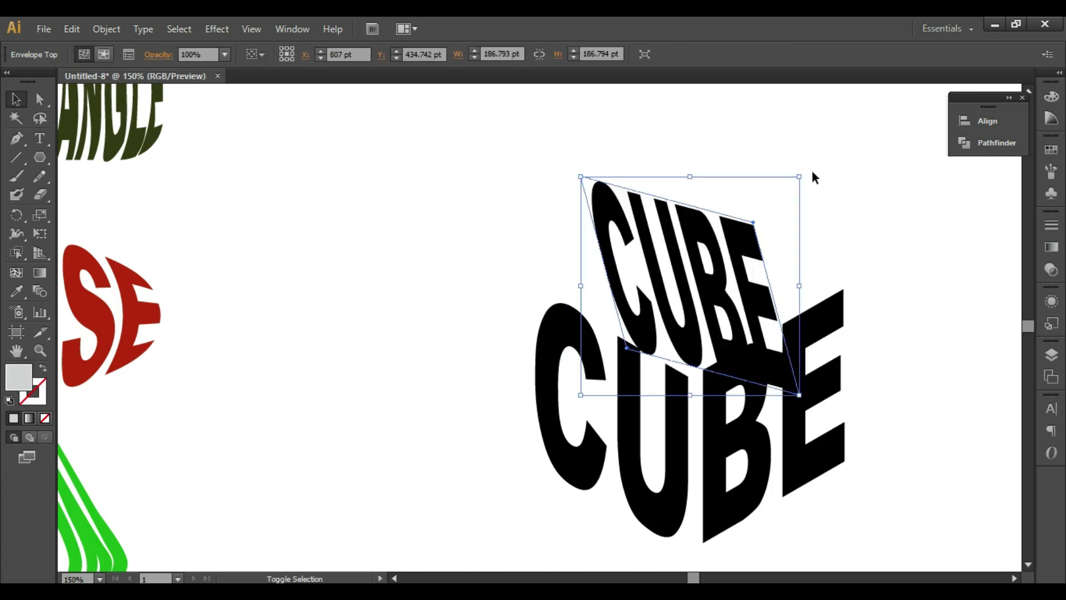
pyautogui.moveTo(806, 174); pyautogui.dragTo(731, 148)
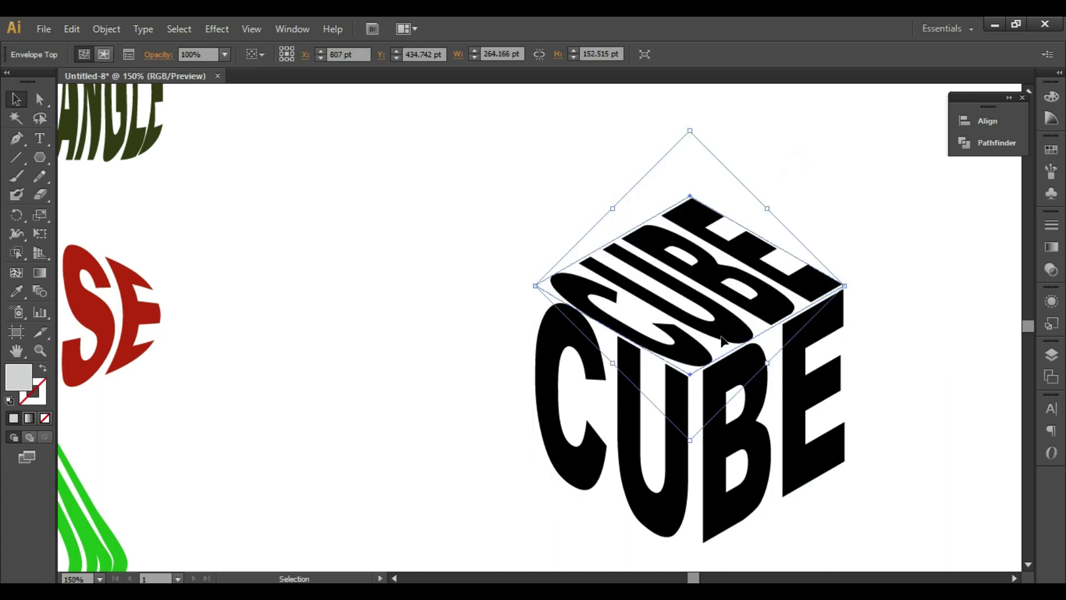
# Scale the top CUBE lettering non-uniformly to 89% horizontally and 72% vertically
pyautogui.doubleClick(40, 214)
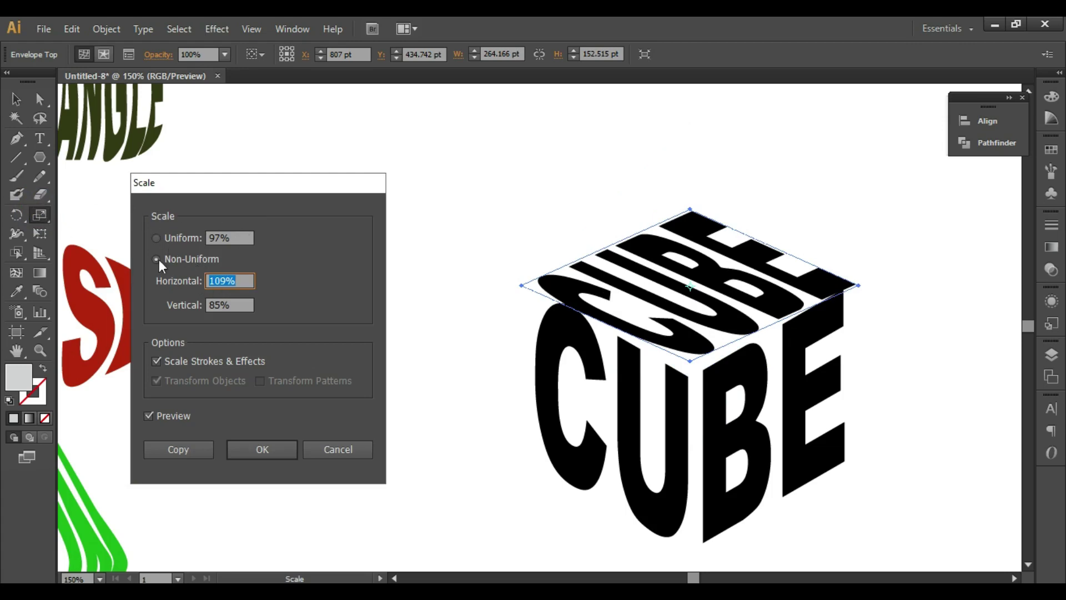
pyautogui.press('Down')
pyautogui.press('Down')
pyautogui.press('Down')
pyautogui.press('Down')
pyautogui.press('Down')
pyautogui.press('Down')
pyautogui.press('Down')
pyautogui.press('Down')
pyautogui.press('Down')
pyautogui.press('Down')
pyautogui.press('Down')
pyautogui.press('Down')
pyautogui.press('Down')
pyautogui.press('Down')
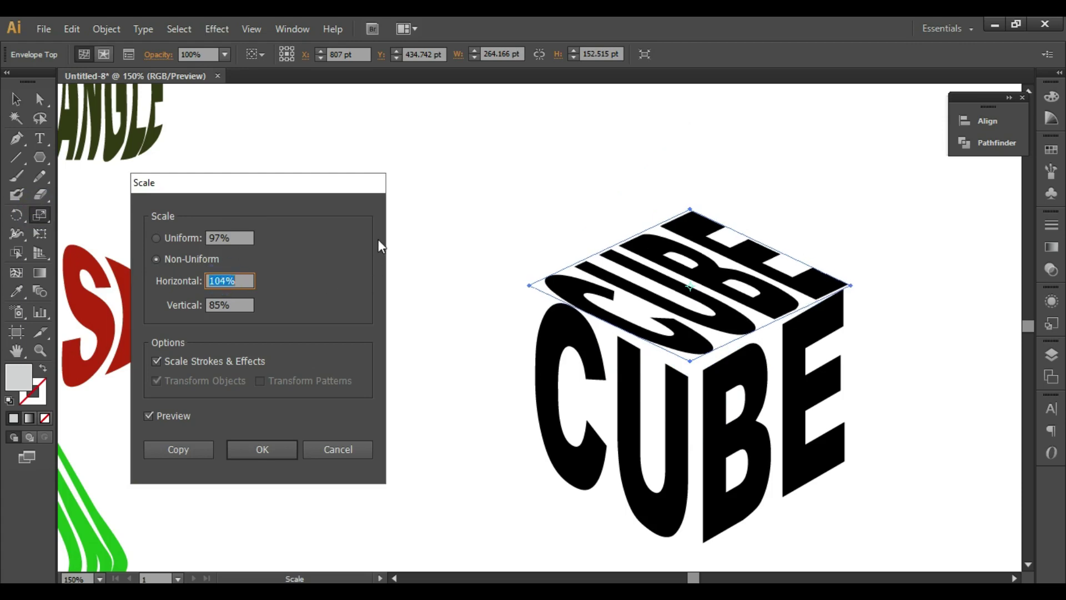
pyautogui.press('Down')
pyautogui.press('Down')
pyautogui.press('Down')
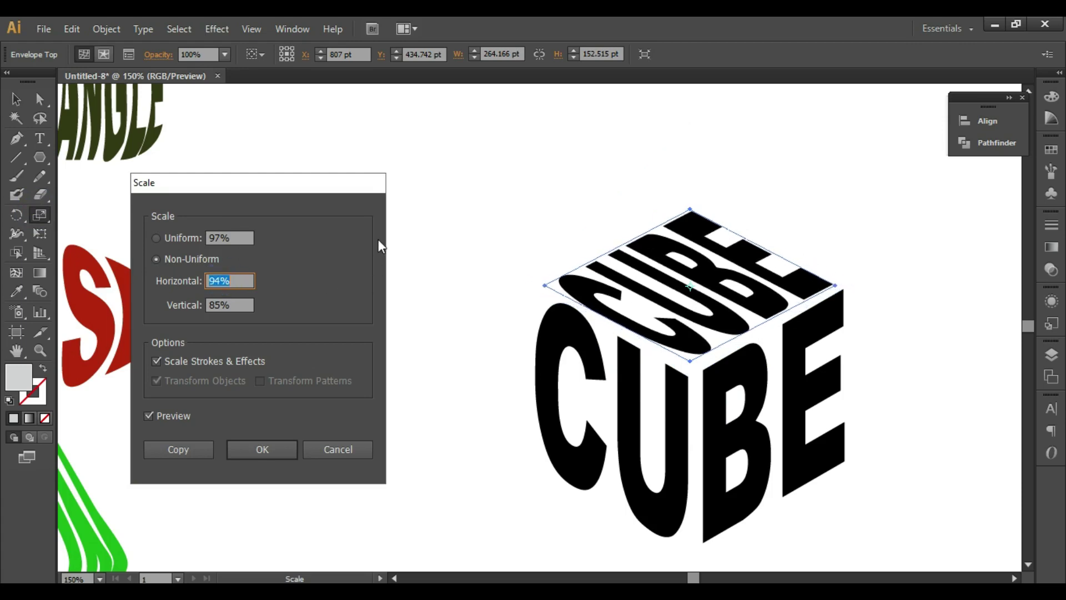
pyautogui.press('Down')
pyautogui.press('Down')
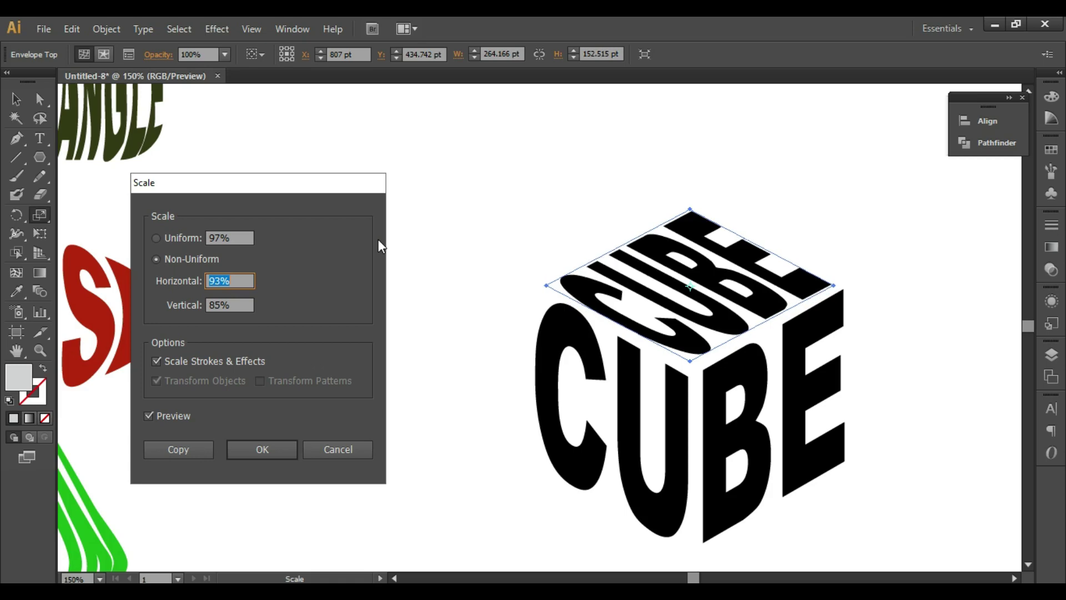
pyautogui.click(246, 304)
pyautogui.write('70')
pyautogui.press('Up')
pyautogui.hotkey('shift', 'Tab')
pyautogui.press('Down')
pyautogui.press('Tab')
pyautogui.press('Up')
pyautogui.click(262, 449)
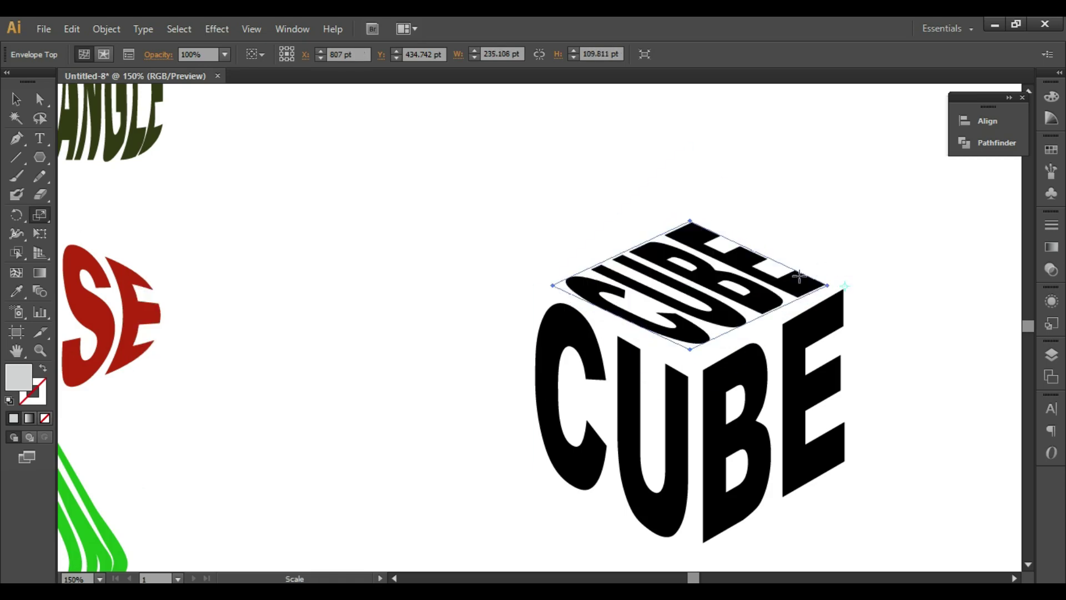
# Centre the top CUBE lettering above the front faces and recolour the front lettering red
pyautogui.press('v')
pyautogui.moveTo(700, 289); pyautogui.dragTo(701, 295)
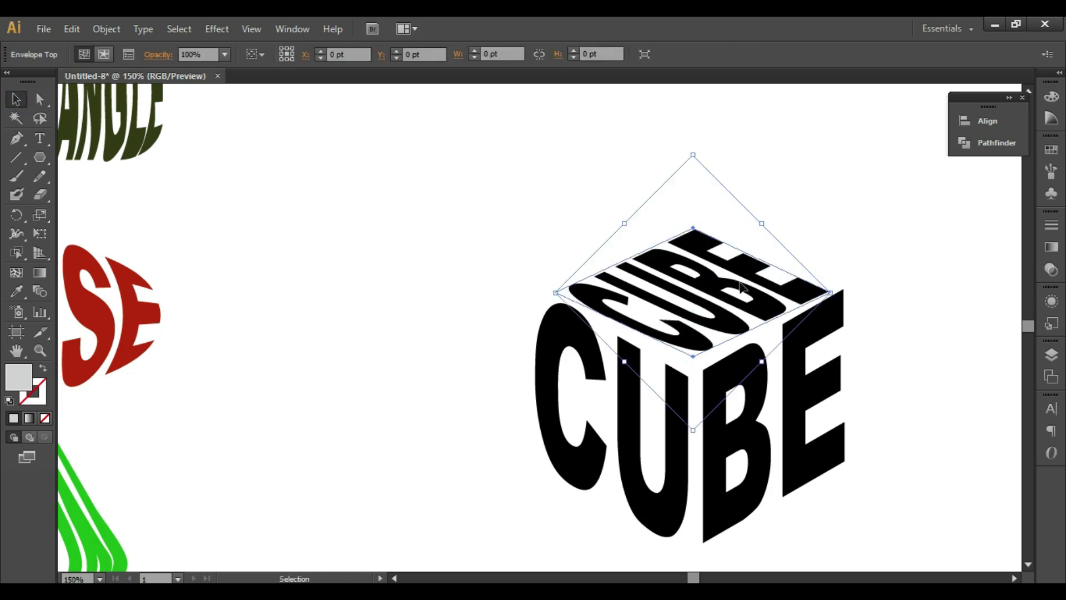
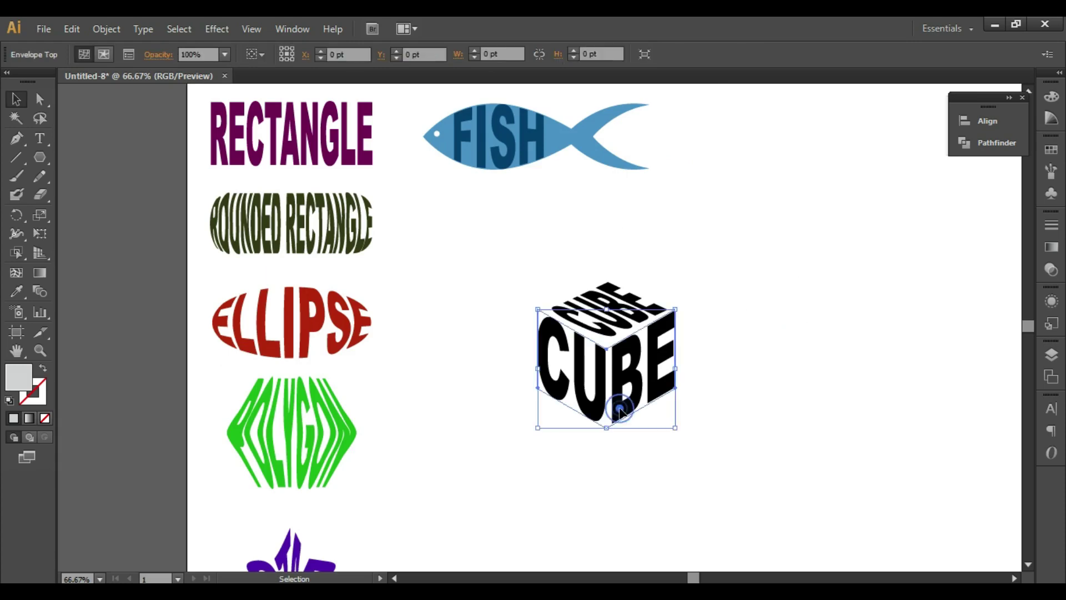
pyautogui.doubleClick(618, 411)
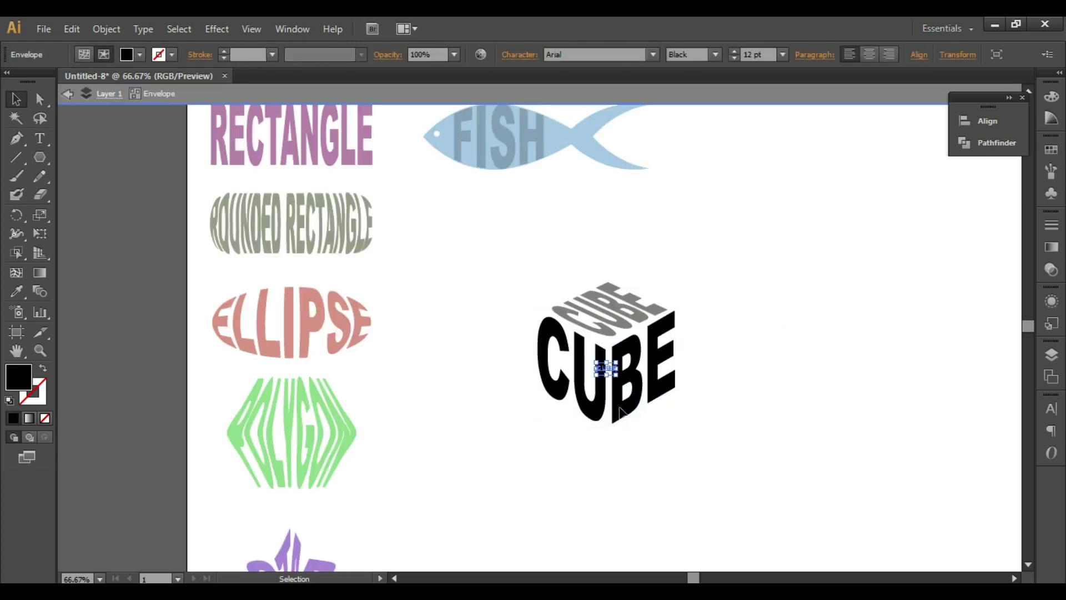
pyautogui.click(1051, 152)
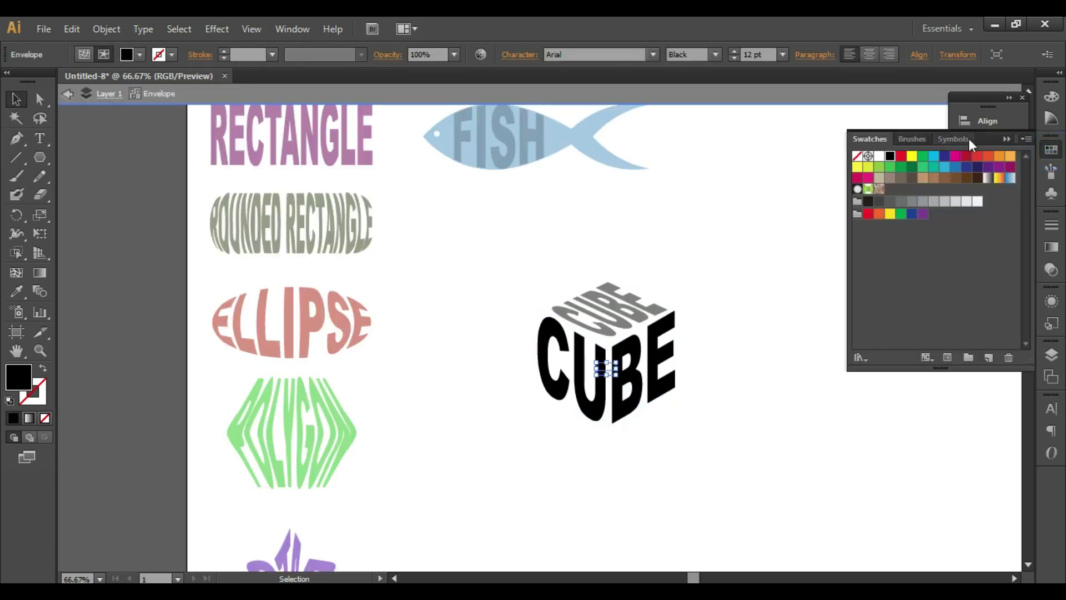
pyautogui.click(901, 156)
# Recolour the cube's top lettering with a lighter pinkish tint of the red from the Color Guide
pyautogui.doubleClick(608, 308)
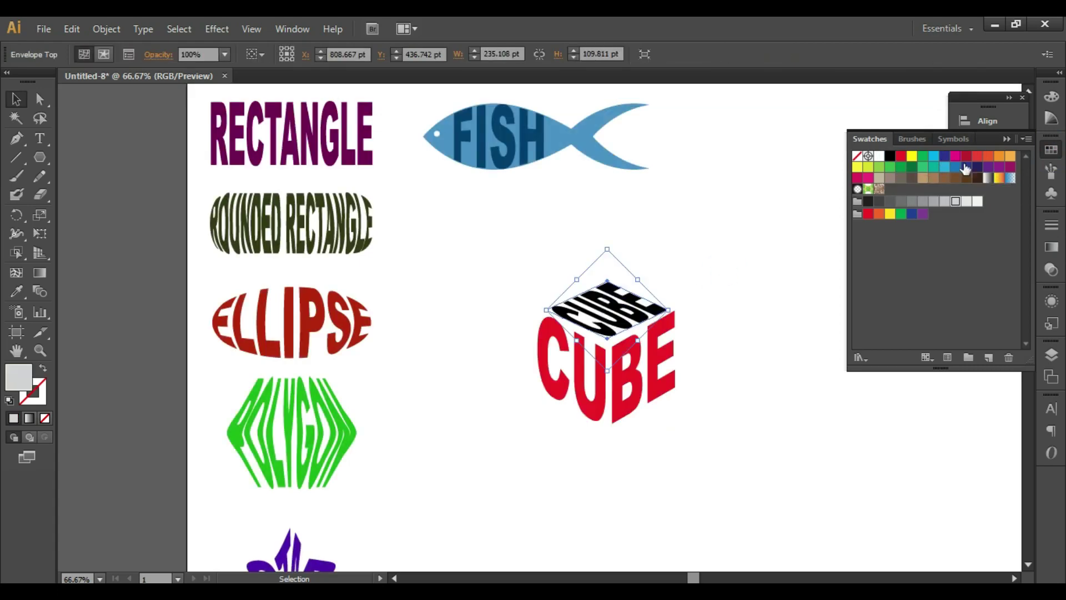
pyautogui.click(1051, 117)
pyautogui.click(976, 141)
# Move the CUBE lettering beneath the blue fish and group its two parts together
pyautogui.hotkey('ctrl', '-')
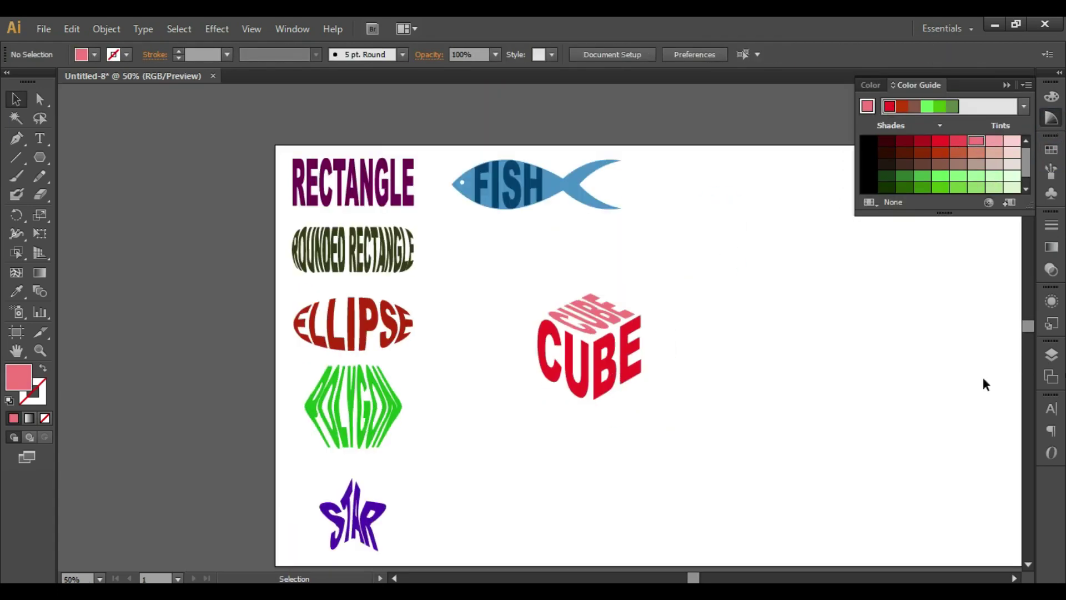
pyautogui.moveTo(635, 344); pyautogui.dragTo(537, 280)
pyautogui.rightClick(538, 274)
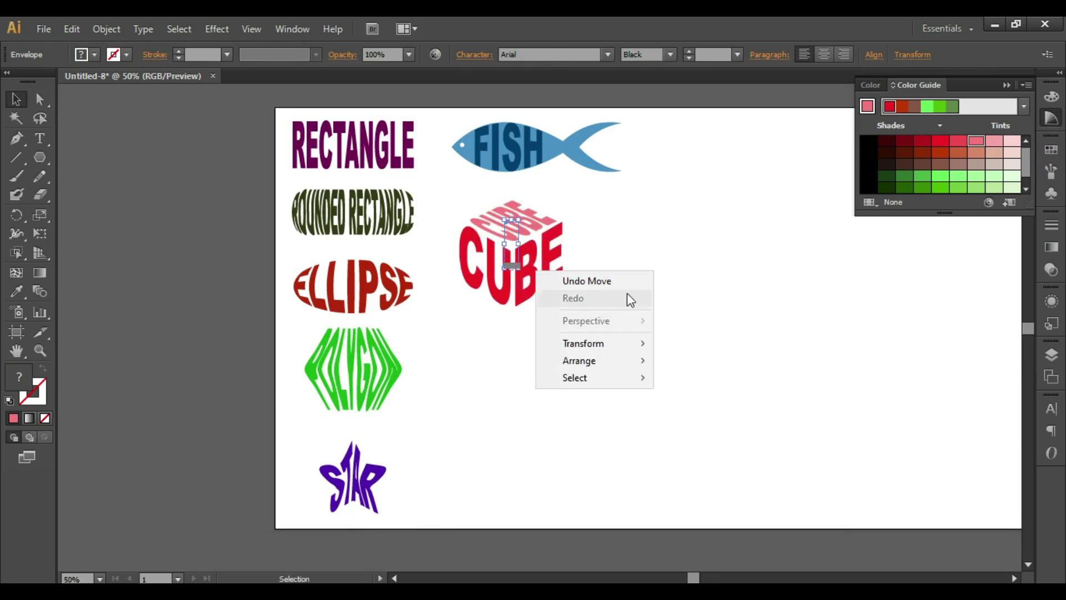
pyautogui.click(730, 254)
pyautogui.click(487, 242)
pyautogui.click(458, 192)
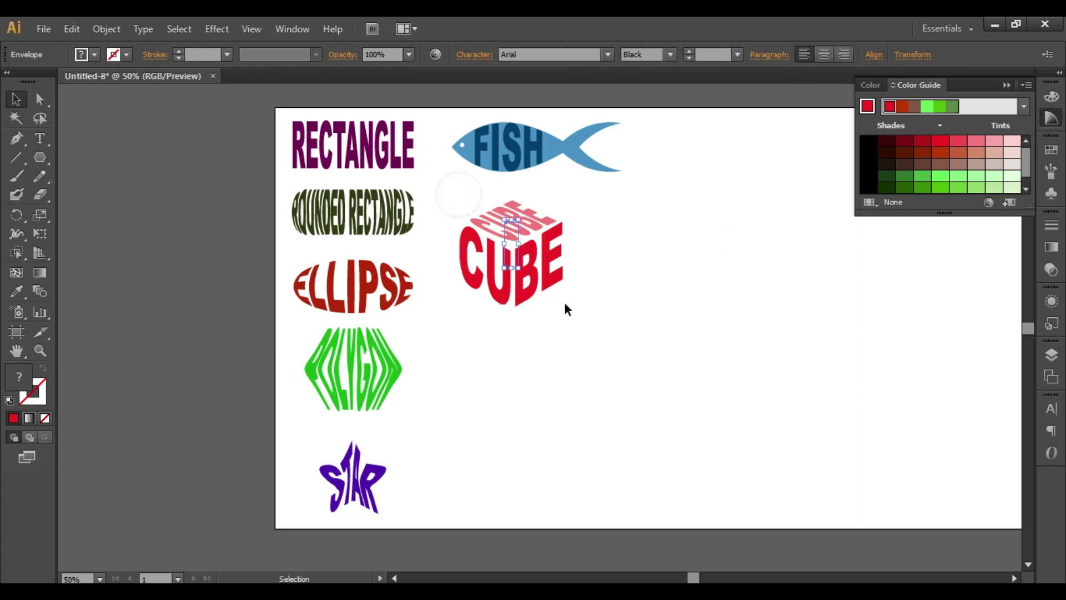
pyautogui.click(430, 192)
pyautogui.rightClick(511, 265)
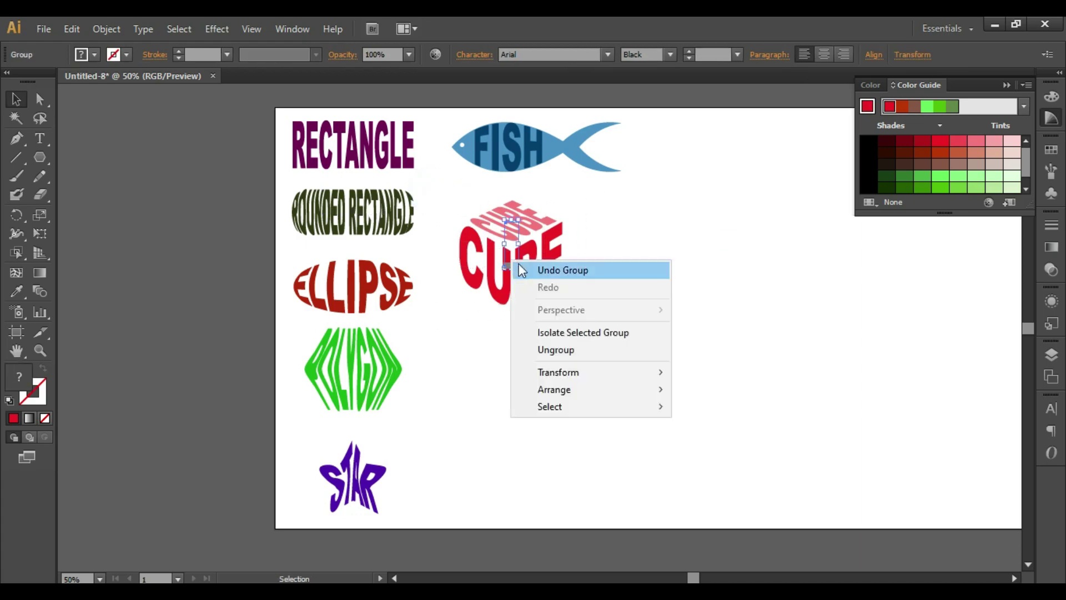
pyautogui.click(470, 345)
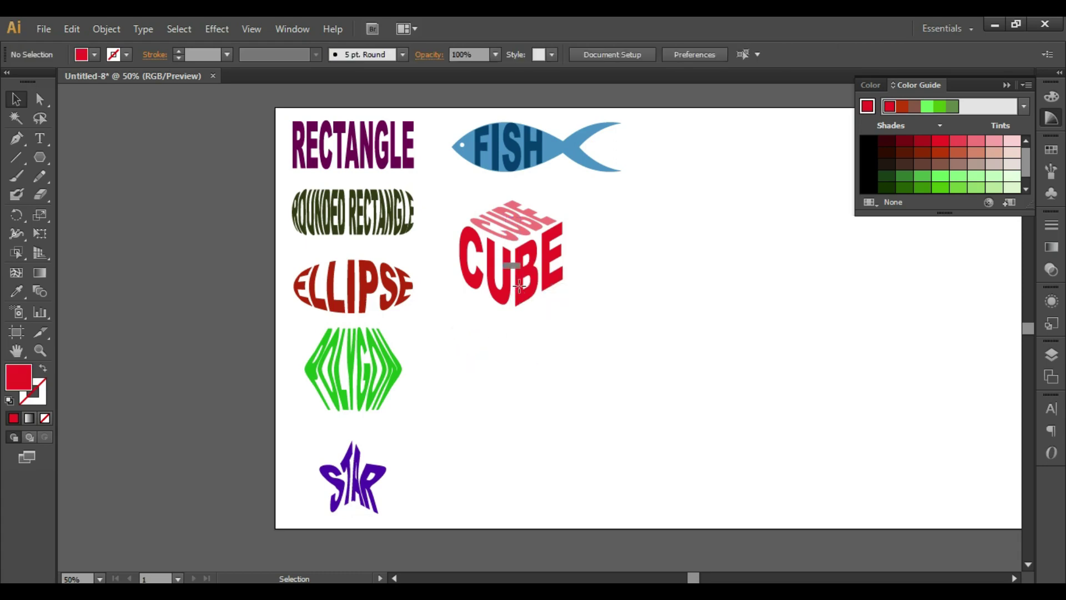
pyautogui.click(519, 289)
pyautogui.click(594, 270)
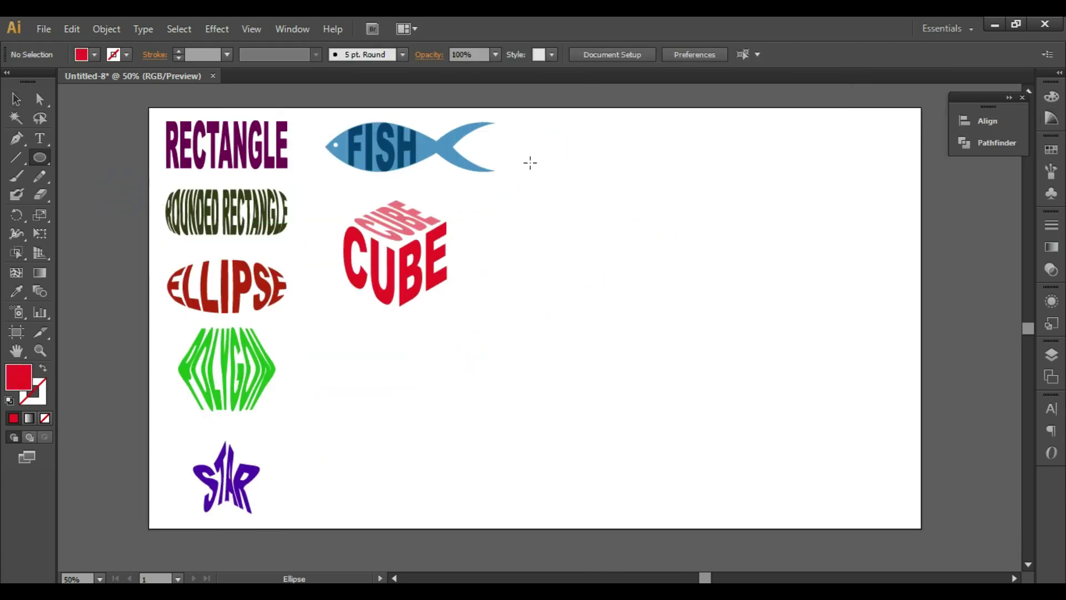
# Draw a red ellipse about 402 pt wide on the empty part of the artboard and convert its two side anchors to corner points
pyautogui.moveTo(559, 172); pyautogui.dragTo(716, 254)
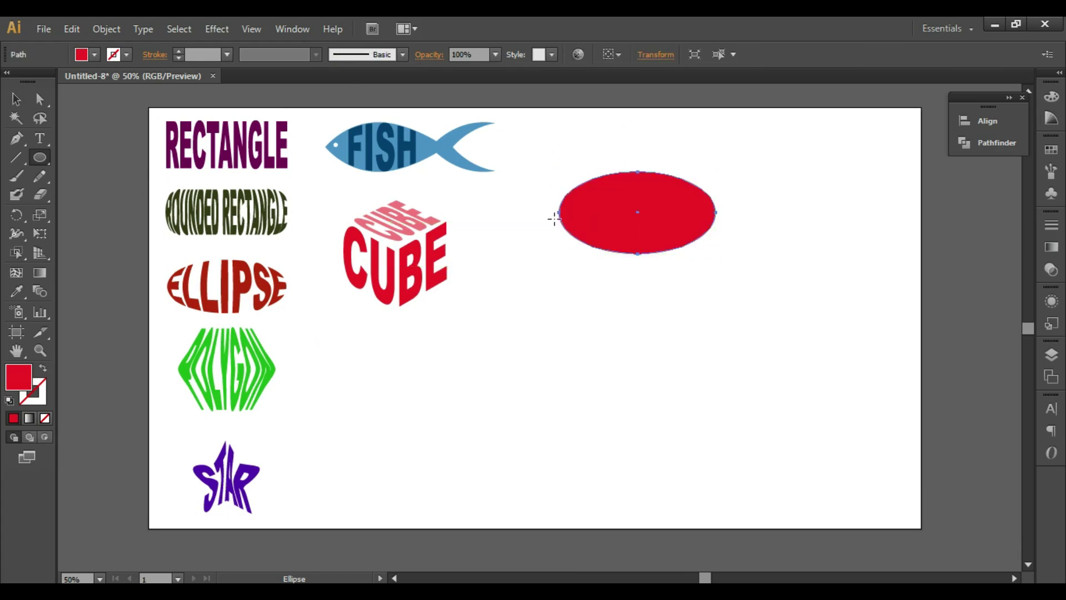
pyautogui.press('p')
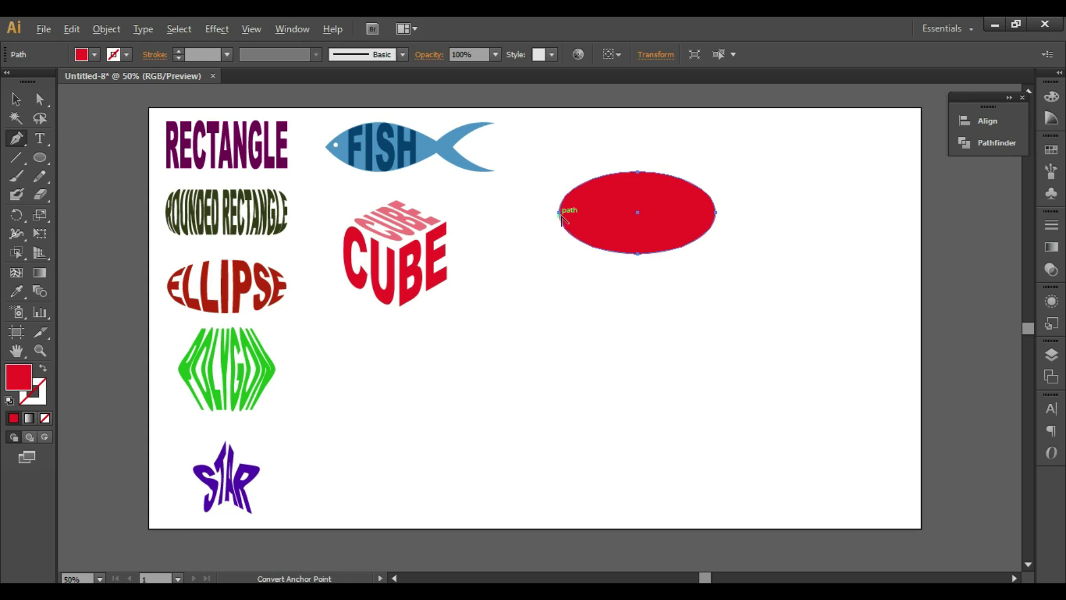
pyautogui.click(559, 213)
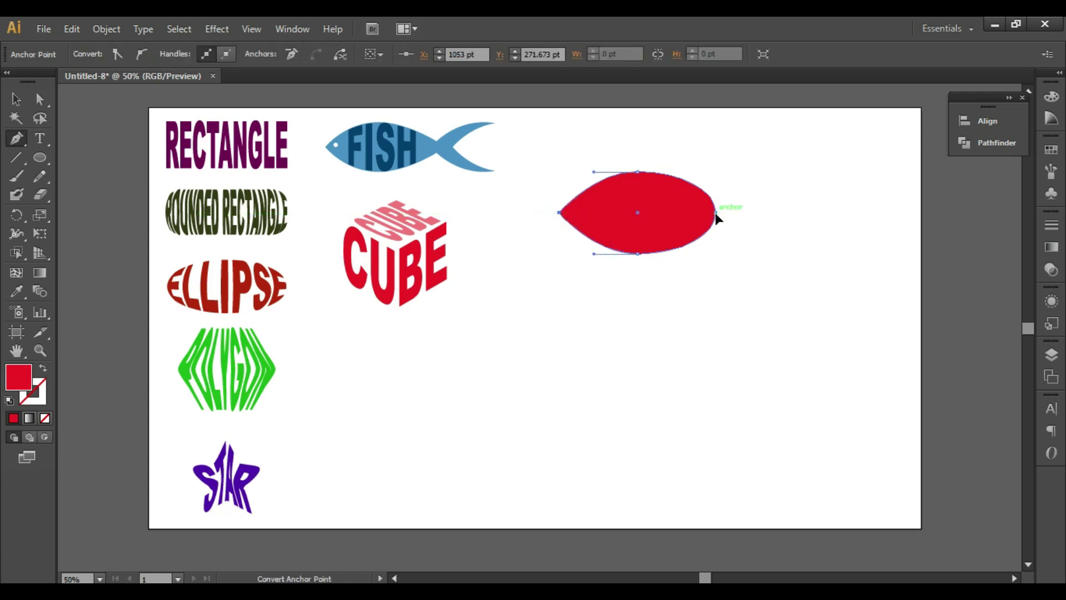
pyautogui.keyDown('alt'); pyautogui.click(715, 212); pyautogui.keyUp('alt')
# Draw a red rectangle, taper its left side and narrow it into a tail, and place it against the fish body's right tip
pyautogui.click(38, 163)
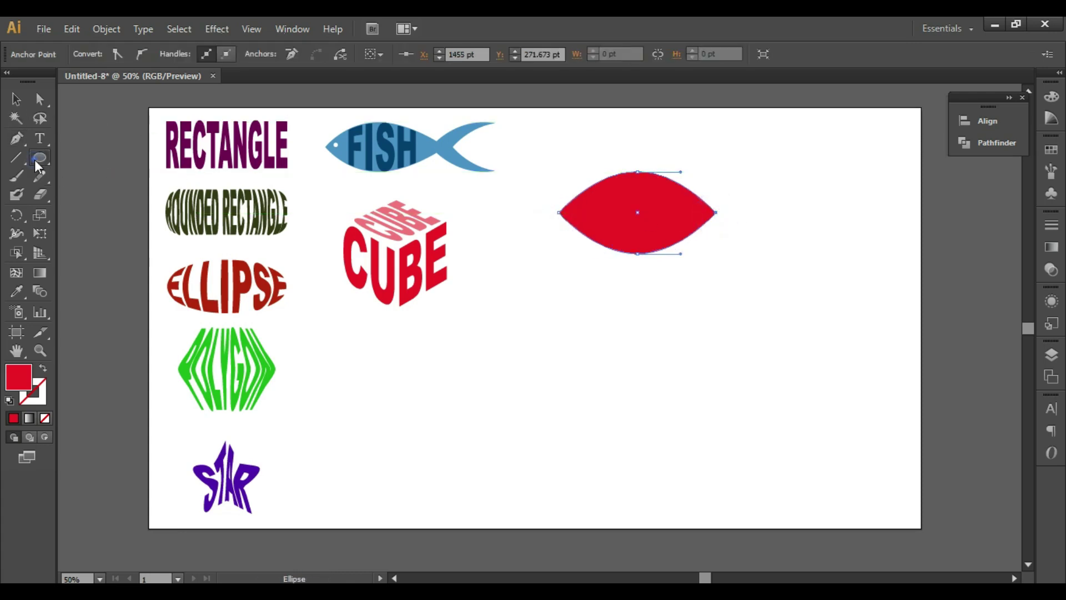
pyautogui.moveTo(38, 163); pyautogui.dragTo(97, 157)
pyautogui.moveTo(765, 177); pyautogui.dragTo(885, 242)
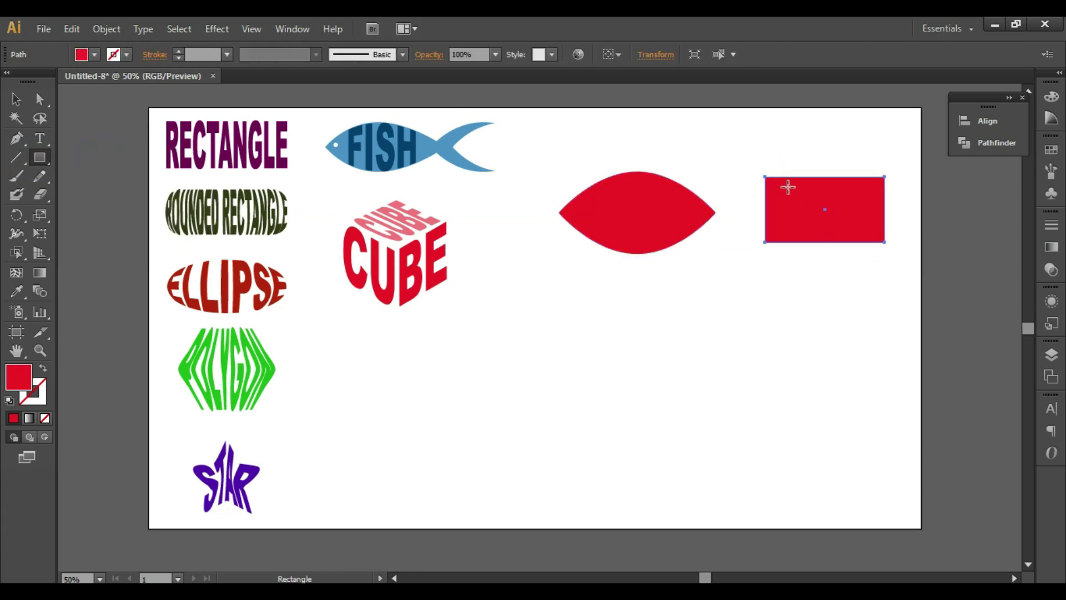
pyautogui.press('a')
pyautogui.moveTo(765, 176); pyautogui.dragTo(765, 189)
pyautogui.moveTo(765, 242); pyautogui.dragTo(765, 211)
pyautogui.press('v')
pyautogui.moveTo(884, 242); pyautogui.dragTo(838, 242)
pyautogui.moveTo(804, 210); pyautogui.dragTo(765, 218)
# Try to centre the tail vertically against the fish body and combine the two shapes
pyautogui.keyDown('shift'); pyautogui.click(688, 211); pyautogui.keyUp('shift')
pyautogui.click(724, 55)
pyautogui.click(988, 142)
pyautogui.click(844, 226)
pyautogui.hotkey('ctrl', 'z')
pyautogui.press('a')
pyautogui.click(744, 210)
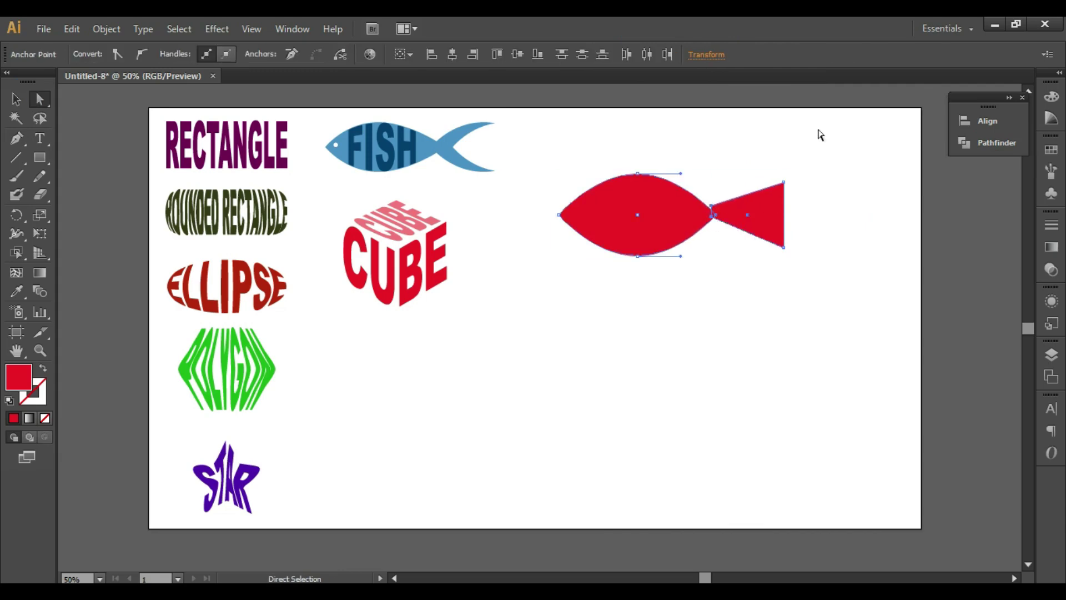
pyautogui.hotkey('ctrl', 'z')
pyautogui.press('v')
pyautogui.hotkey('ctrl', 'z')
pyautogui.hotkey('ctrl', 'z')
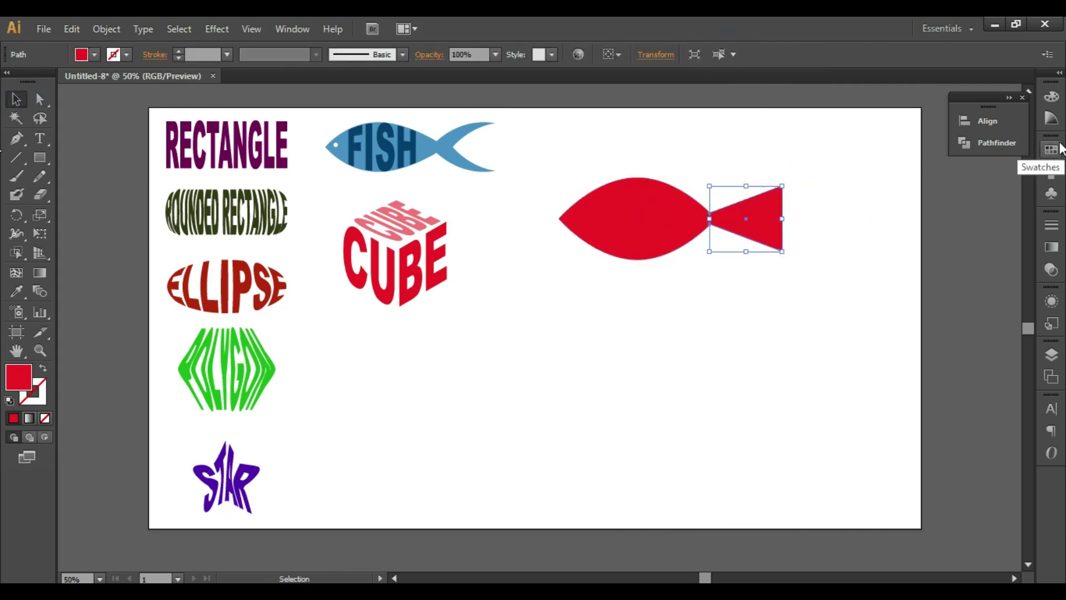
# Shorten the tail and unite it, vertically centred, with the body into one fish shape
pyautogui.moveTo(814, 218); pyautogui.dragTo(638, 167)
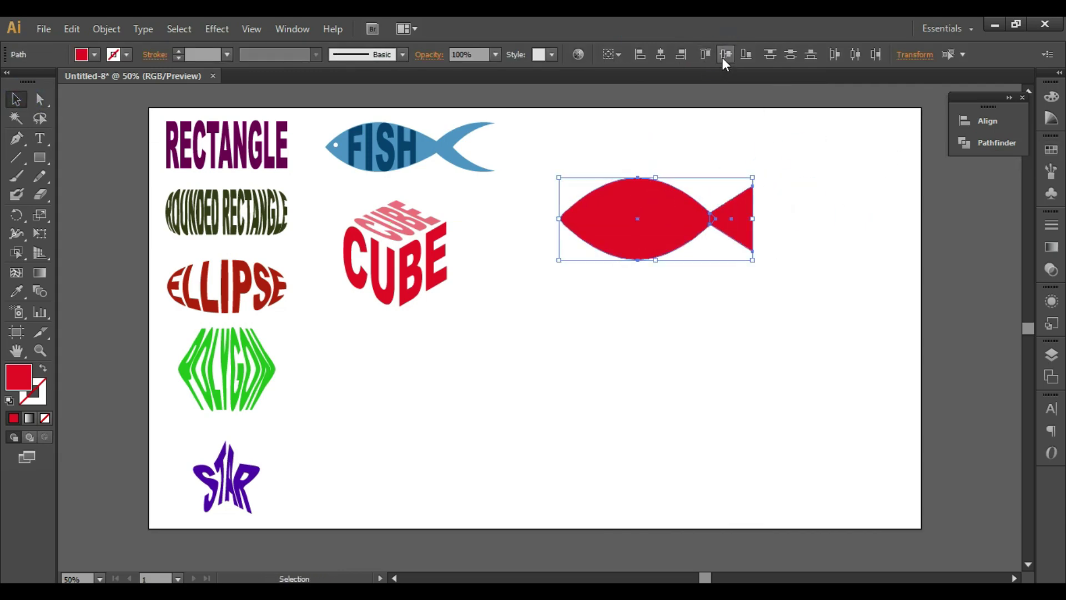
pyautogui.click(995, 140)
pyautogui.click(784, 145)
pyautogui.click(919, 109)
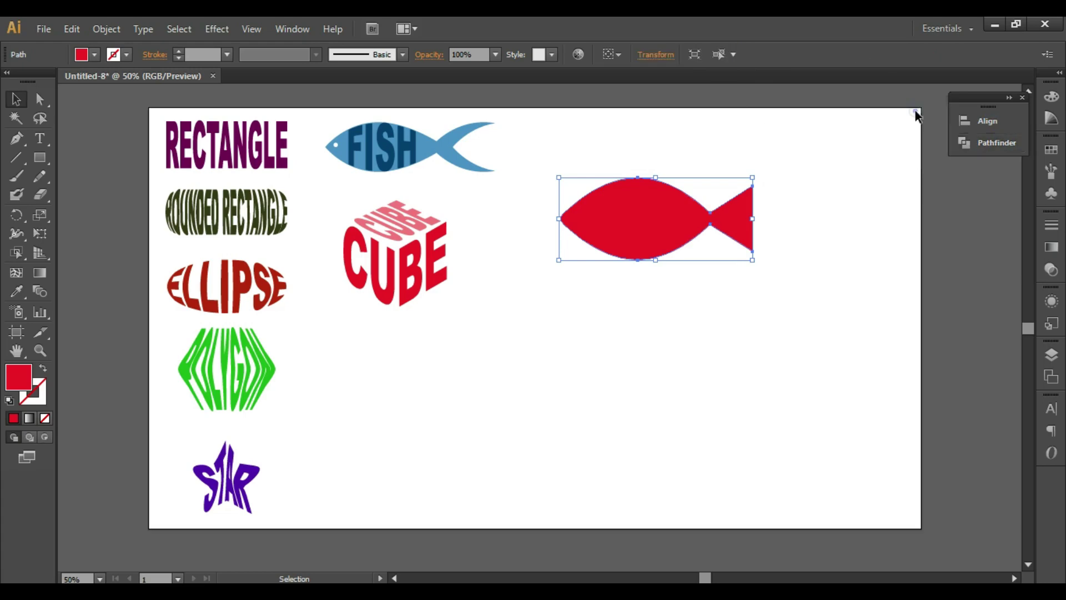
# Add the text FISH in Arial Black below the red fish shape
pyautogui.click(678, 336)
pyautogui.press('t')
pyautogui.click(619, 324)
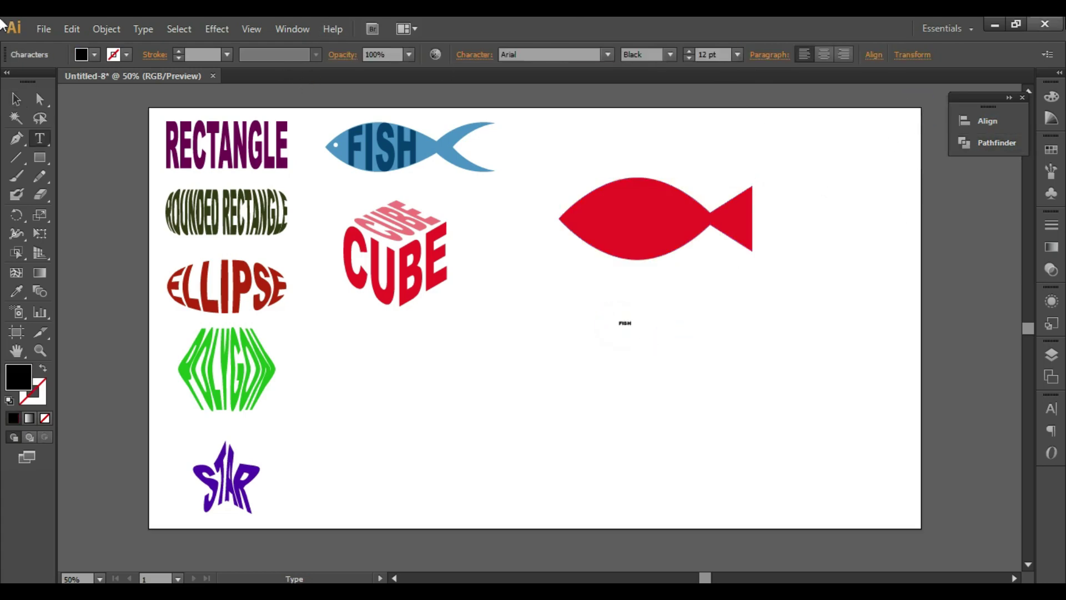
pyautogui.click(16, 99)
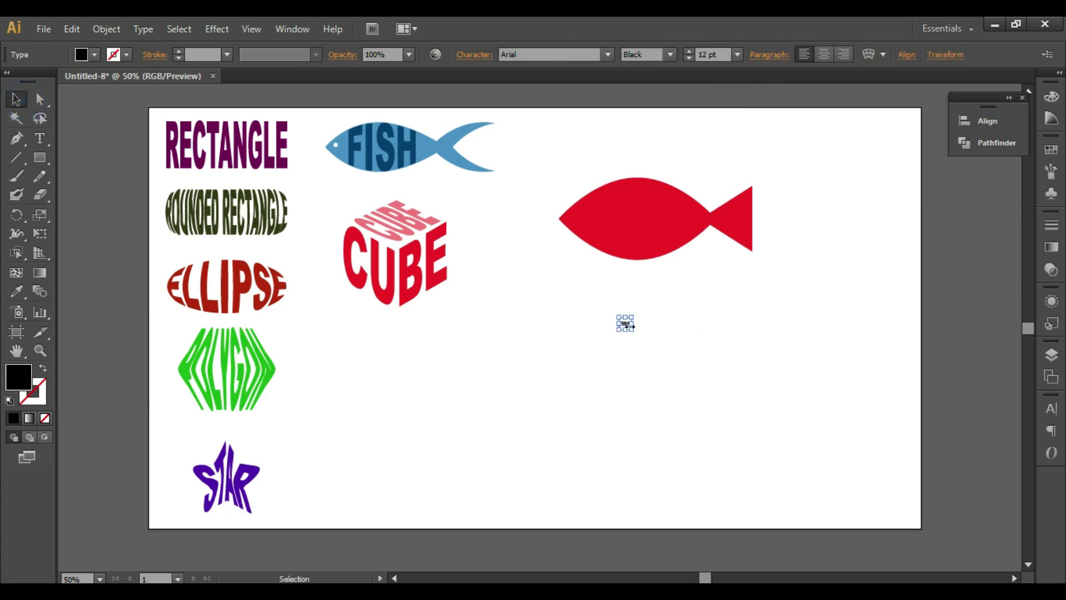
# Put the small FISH text behind the red fish and fit it into the shape with Envelope Distort
pyautogui.press('ctrl')
pyautogui.keyDown('shift'); pyautogui.click(641, 217); pyautogui.keyUp('shift')
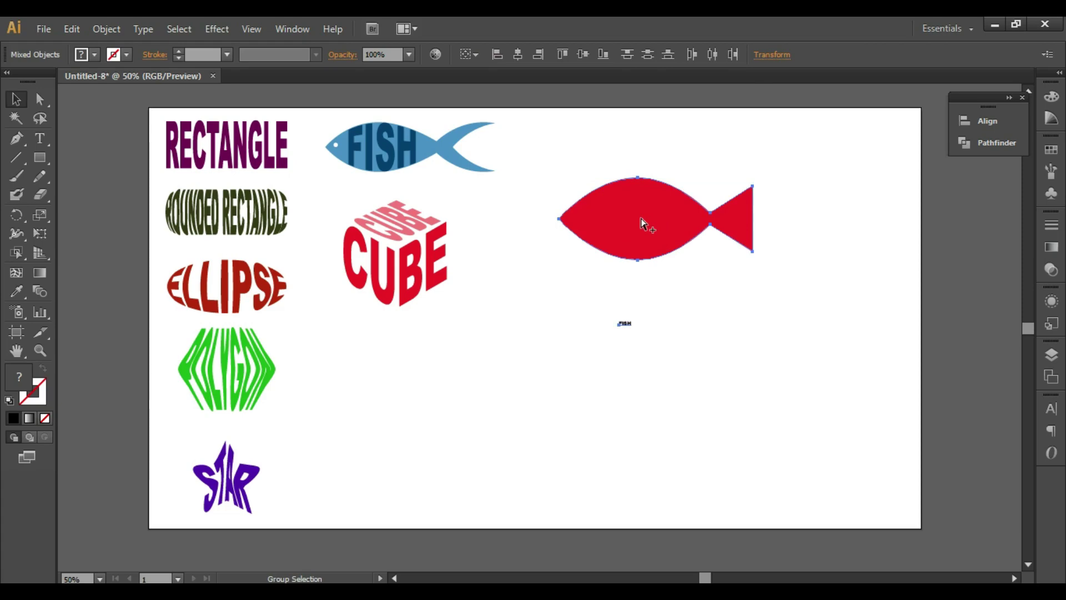
pyautogui.hotkey('ctrl', 'alt', 'c')
pyautogui.click(610, 147)
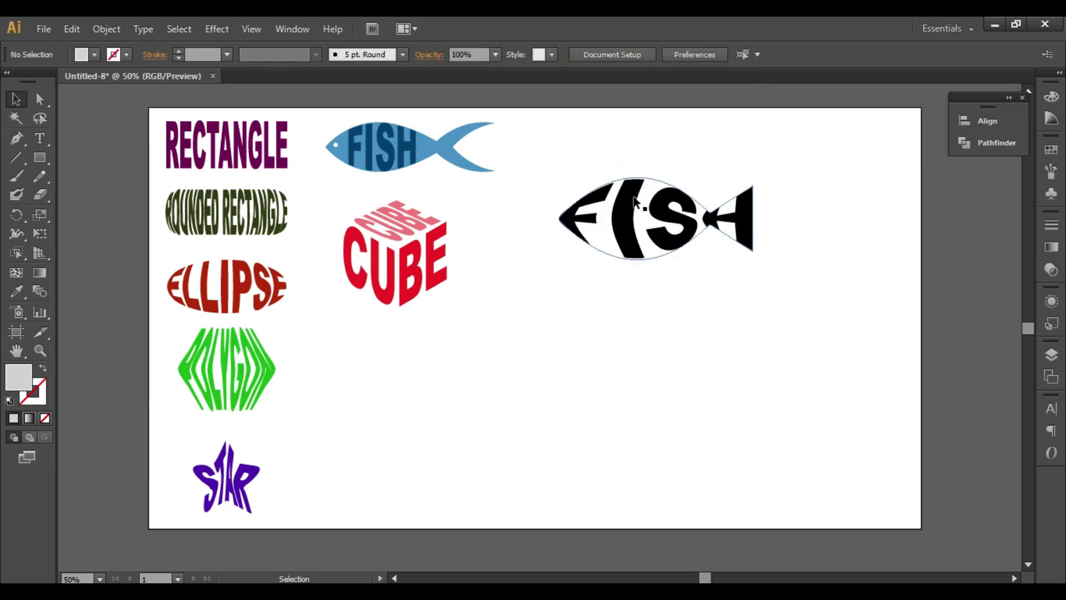
# Shift the upper and lower mesh points in the middle of the fish body about 20 pt to the left
pyautogui.click(653, 201)
pyautogui.press('a')
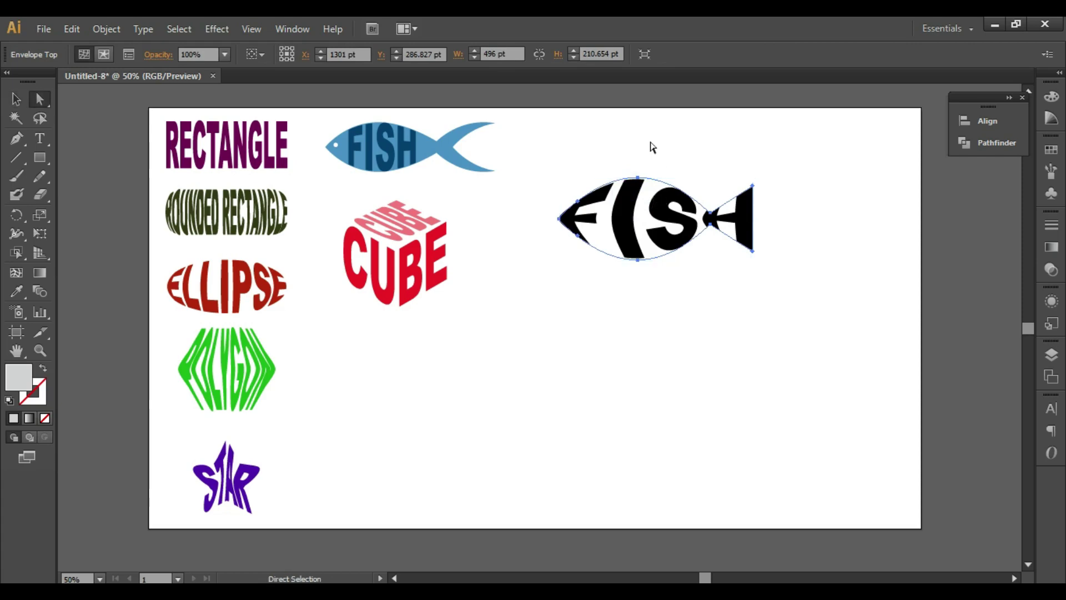
pyautogui.click(649, 146)
pyautogui.click(633, 175)
pyautogui.moveTo(619, 160); pyautogui.dragTo(661, 283)
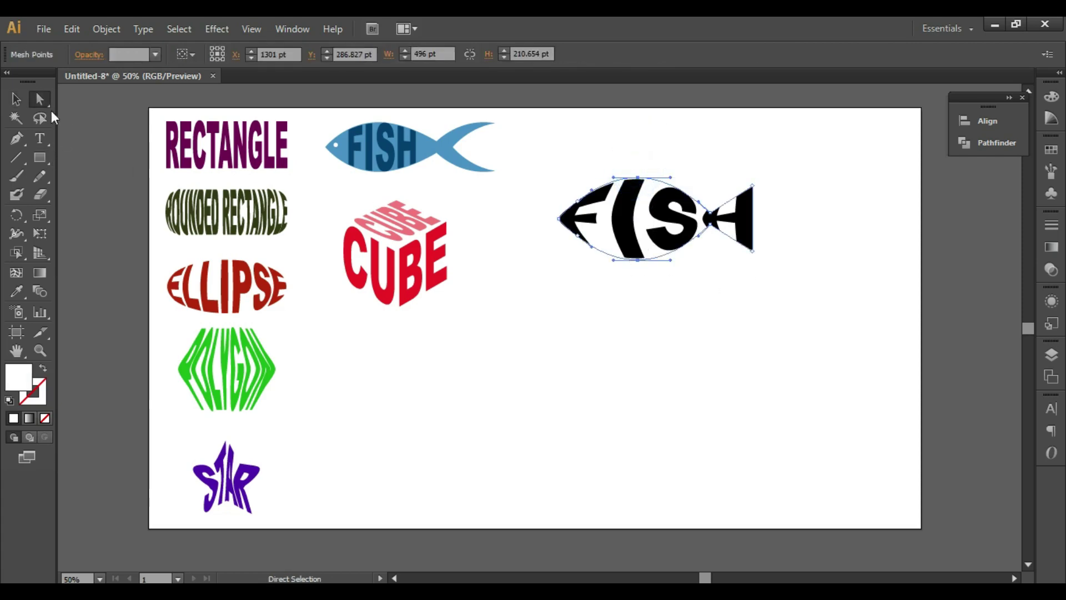
pyautogui.hotkey('shift', 'Left')
pyautogui.hotkey('shift', 'Left')
pyautogui.hotkey('shift', 'Left')
pyautogui.hotkey('shift', 'Left')
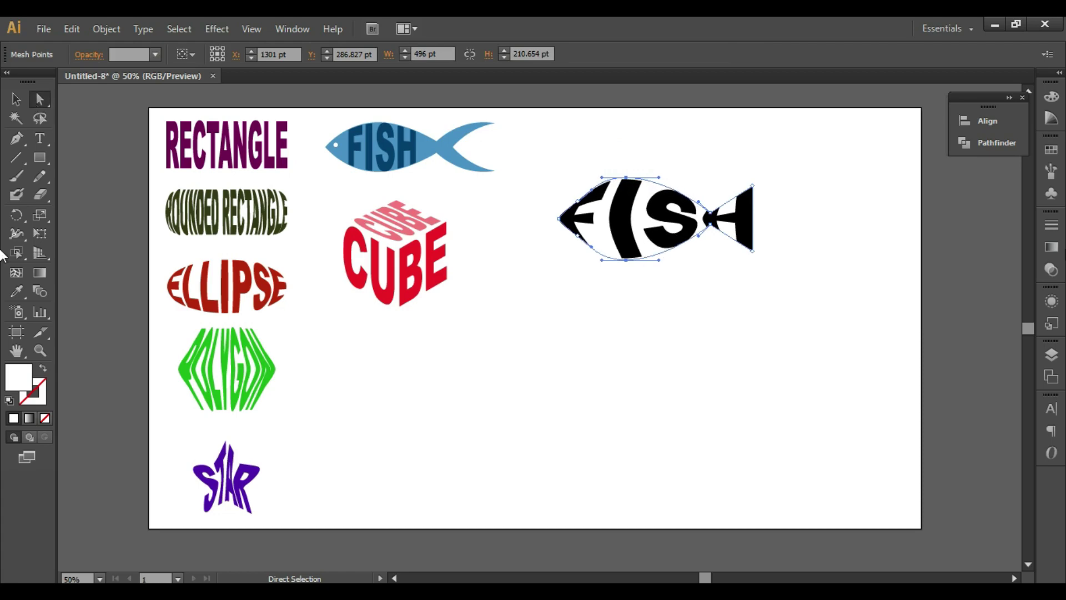
pyautogui.hotkey('shift', 'Right')
pyautogui.hotkey('shift', 'Right')
pyautogui.hotkey('shift', 'Right')
pyautogui.hotkey('shift', 'Left')
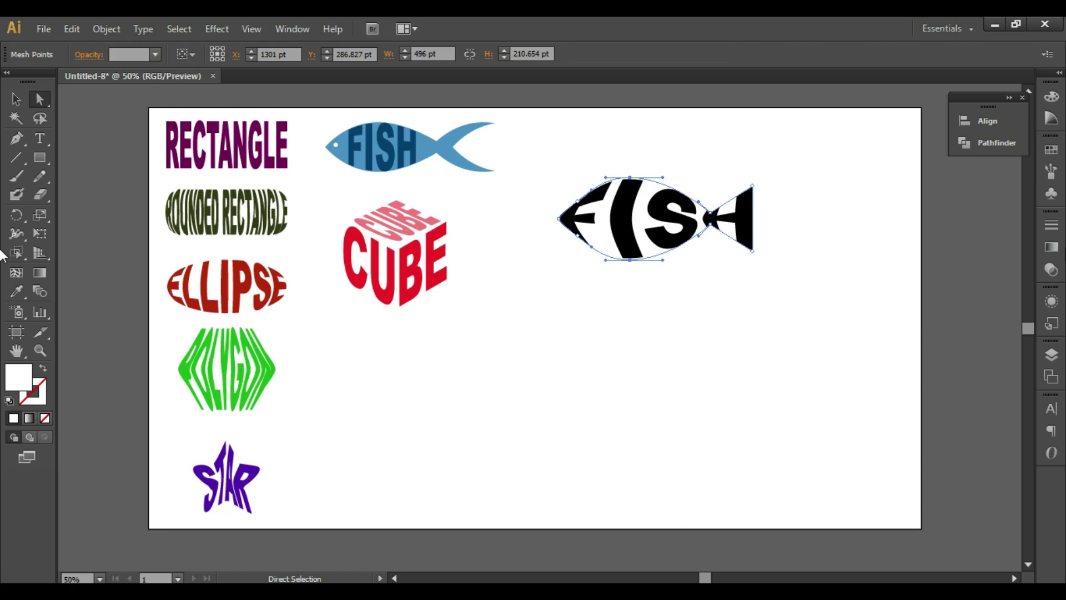
pyautogui.click(827, 274)
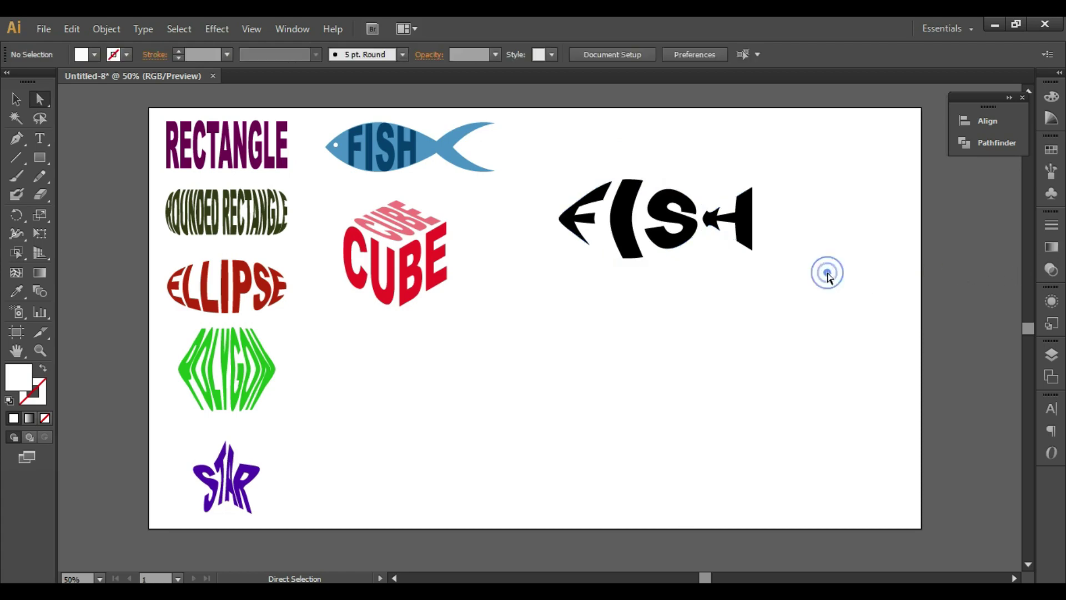
# Move the two outer corner points of the fish's tail 10 pt to the right
pyautogui.click(753, 185)
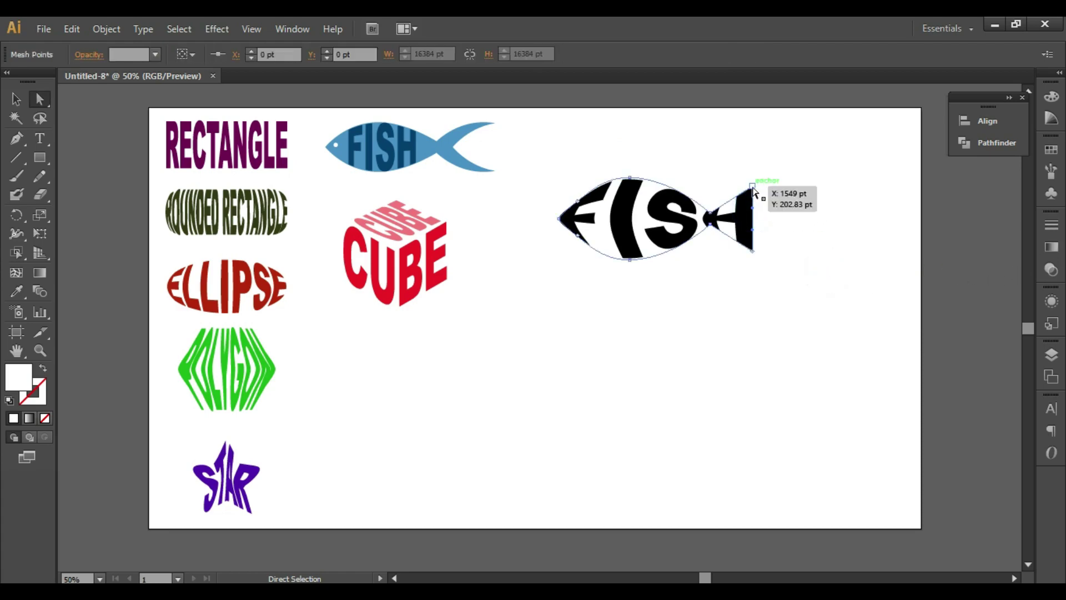
pyautogui.keyDown('shift'); pyautogui.click(753, 251); pyautogui.keyUp('shift')
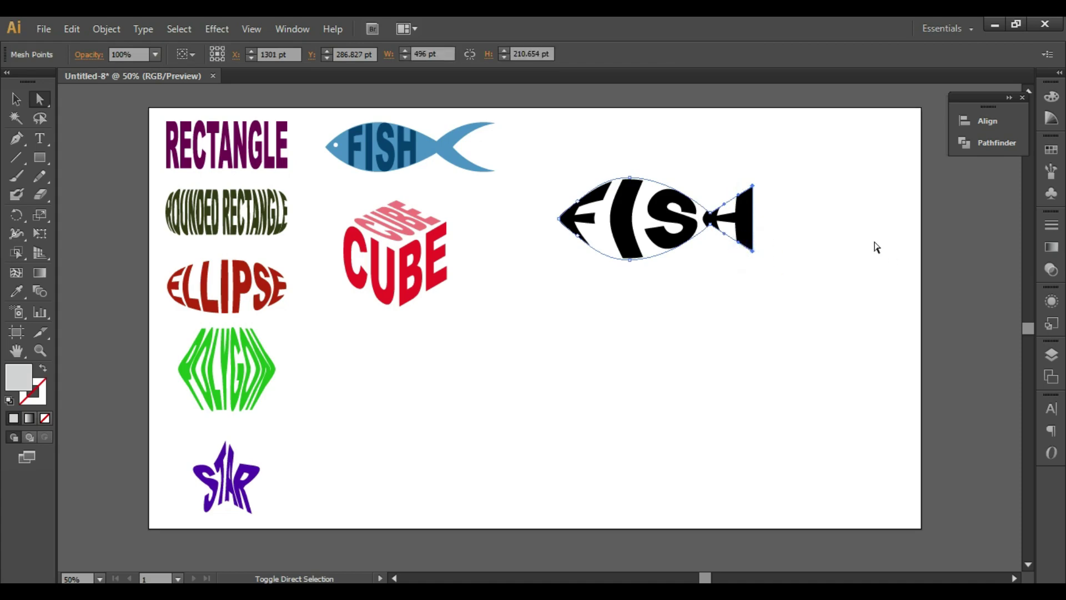
pyautogui.hotkey('shift', 'Right')
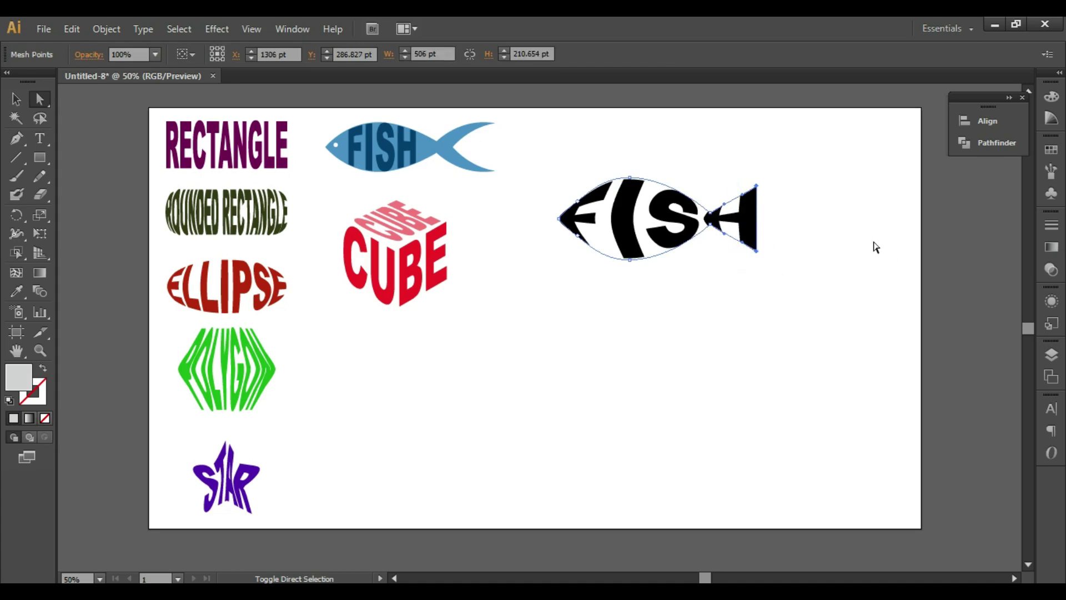
pyautogui.click(875, 244)
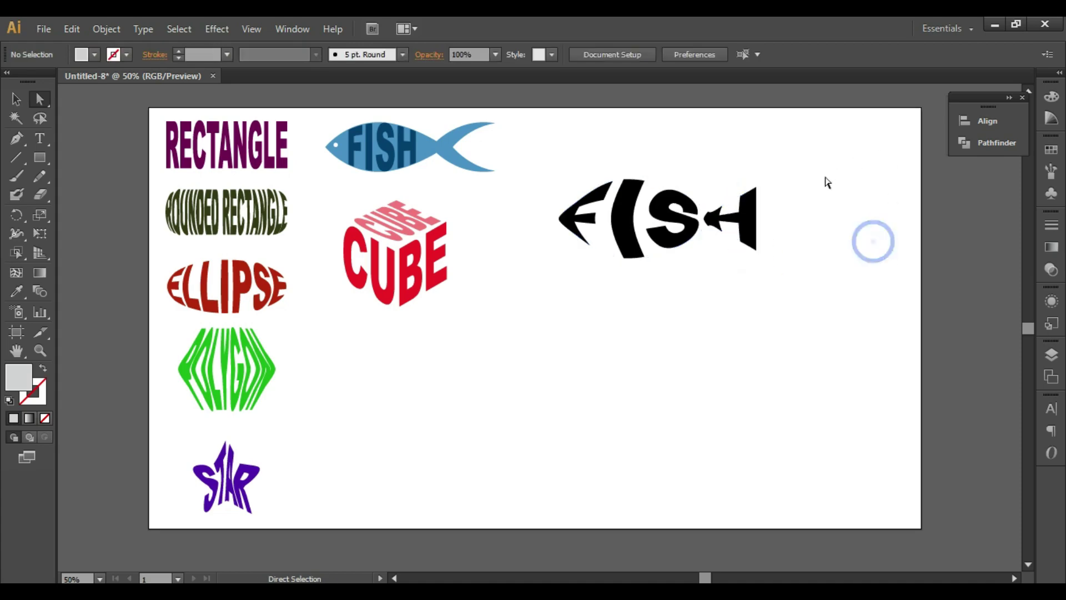
# Adjust the mesh handles on the tail's rear edge so that the edge curves inward
pyautogui.click(757, 188)
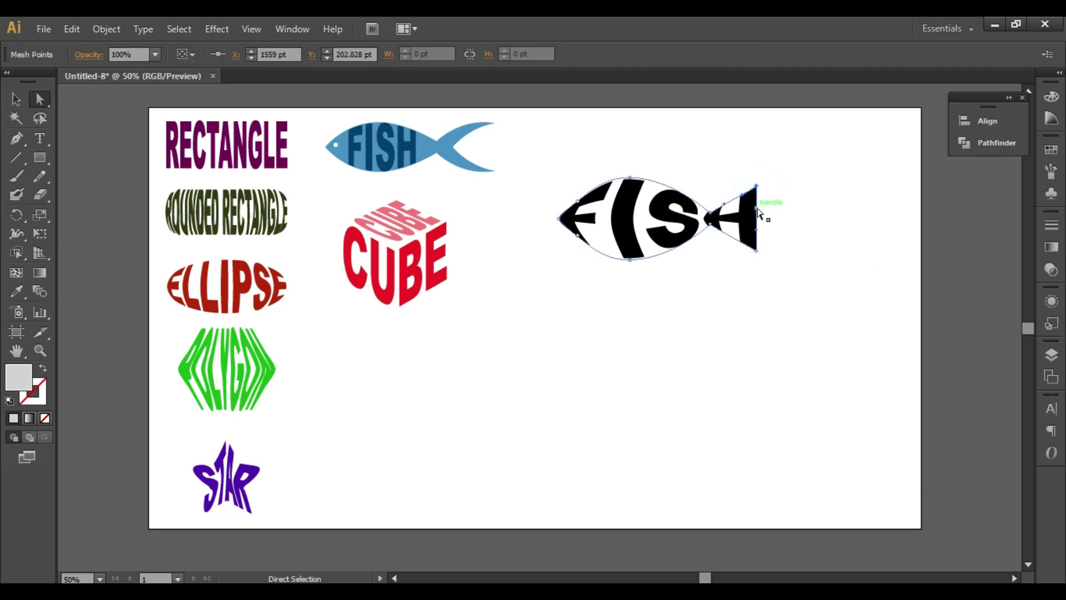
pyautogui.moveTo(753, 210)
pyautogui.mouseDown()
pyautogui.moveTo(759, 232)
pyautogui.moveTo(746, 229)
pyautogui.moveTo(759, 240)
pyautogui.moveTo(761, 229)
pyautogui.mouseUp()
pyautogui.click(794, 218)
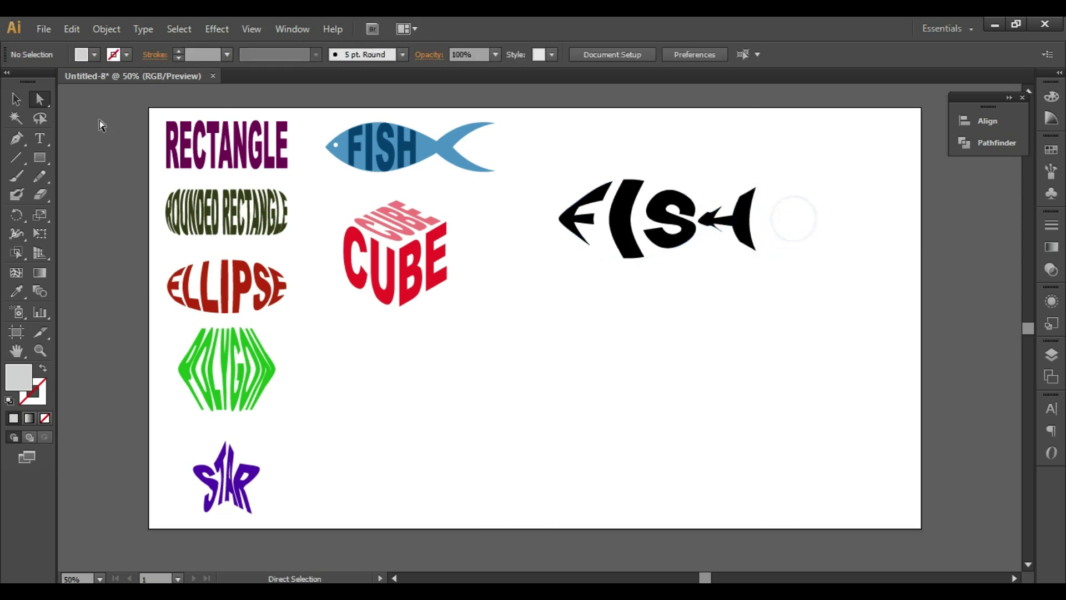
# Move the black fish-shaped FISH word next to the blue fish
pyautogui.click(15, 99)
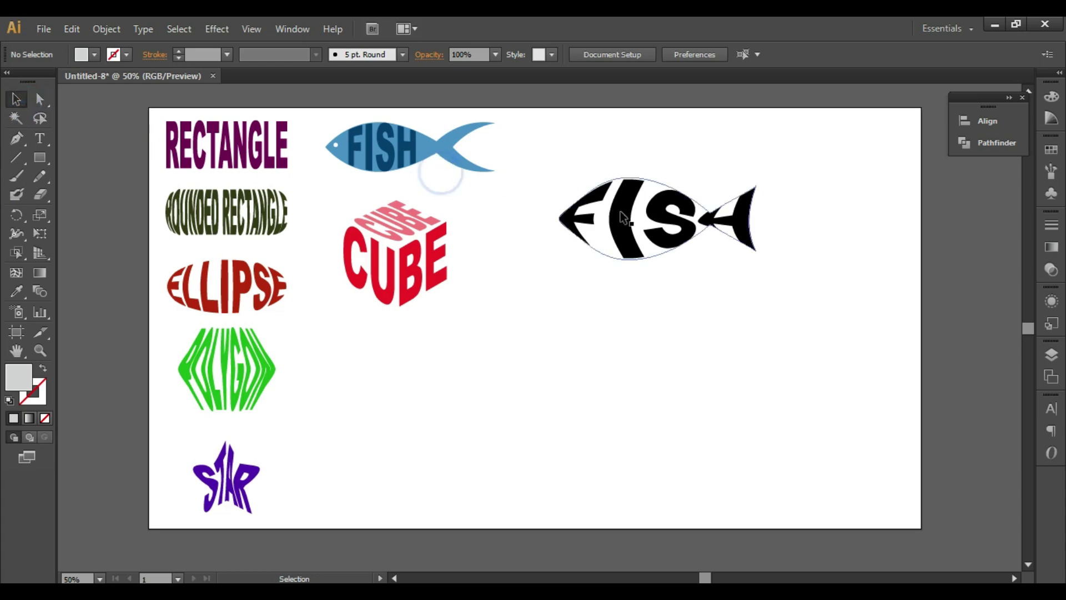
pyautogui.moveTo(621, 211); pyautogui.dragTo(583, 146)
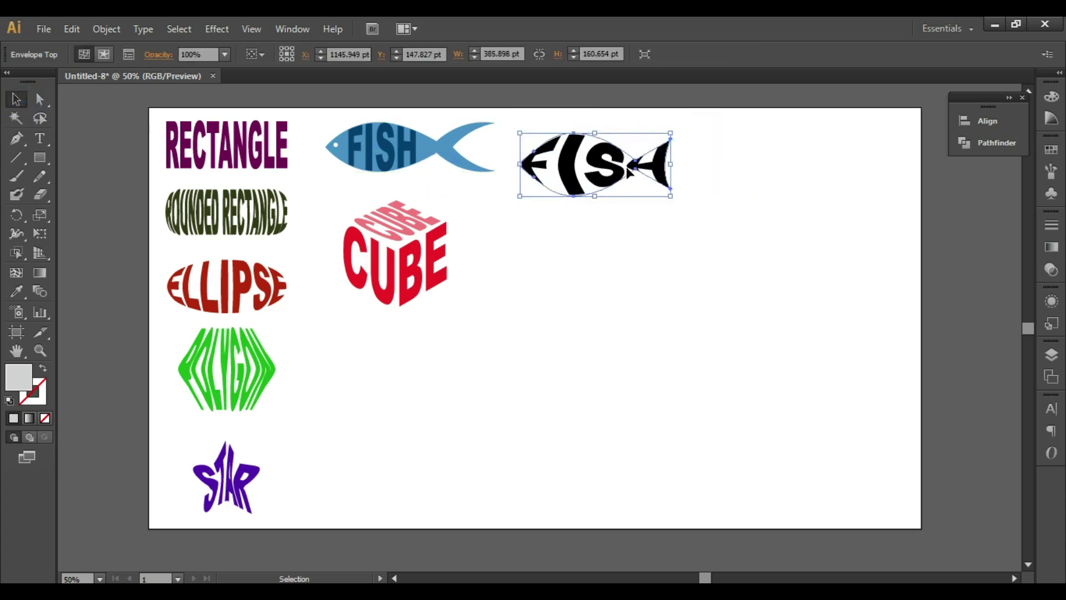
pyautogui.click(602, 205)
pyautogui.press('a')
pyautogui.moveTo(601, 208); pyautogui.dragTo(764, 159)
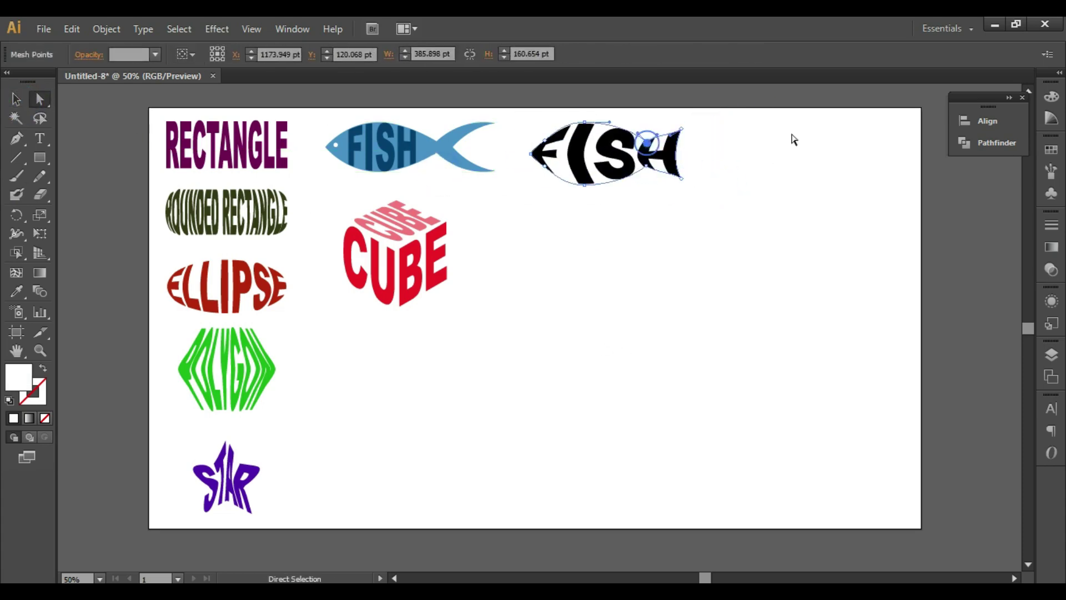
pyautogui.click(883, 94)
pyautogui.click(16, 99)
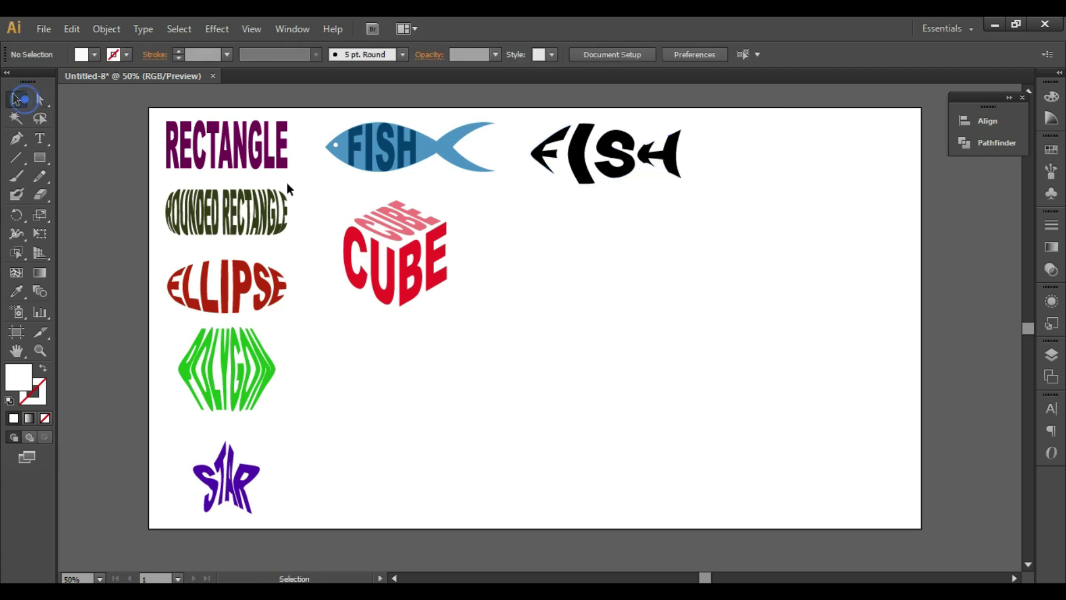
pyautogui.click(519, 270)
# Draw a white rectangle about 198 pt tall below the black fish and lower its upper-left corner by 60 pt
pyautogui.click(47, 159)
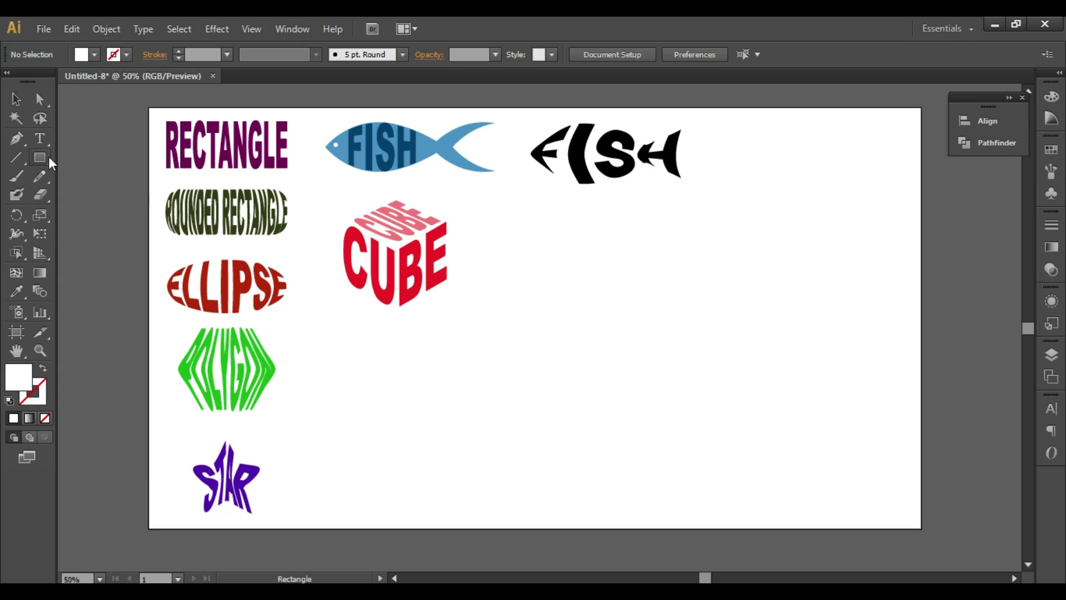
pyautogui.moveTo(545, 244); pyautogui.dragTo(742, 322)
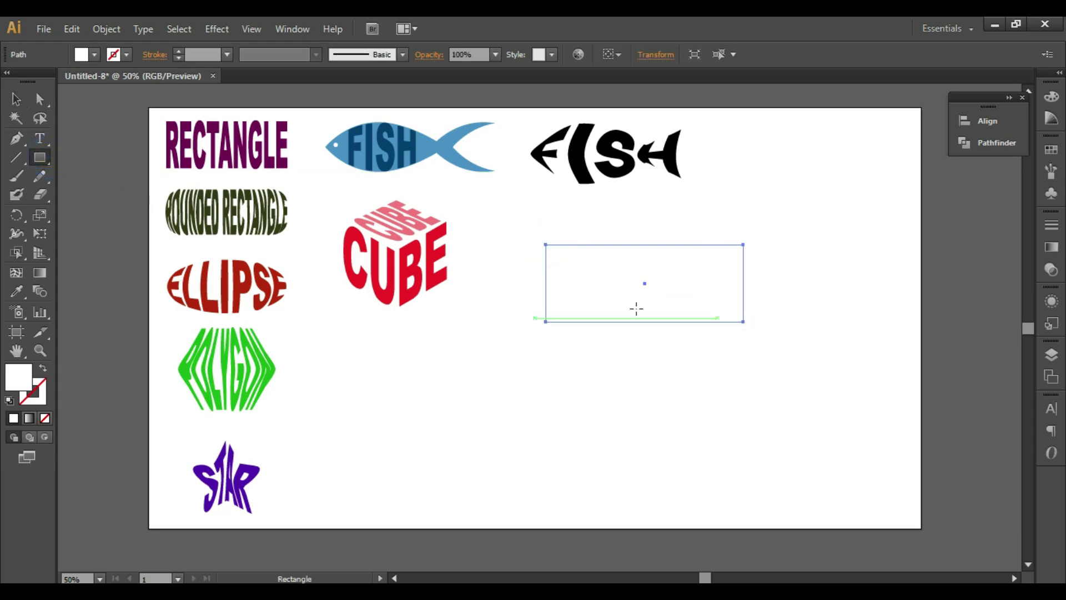
pyautogui.press('a')
pyautogui.moveTo(538, 238); pyautogui.dragTo(554, 251)
pyautogui.hotkey('shift', 'Down')
pyautogui.hotkey('shift', 'Down')
pyautogui.hotkey('shift', 'Down')
pyautogui.hotkey('shift', 'Down')
pyautogui.hotkey('shift', 'Down')
pyautogui.hotkey('shift', 'Down')
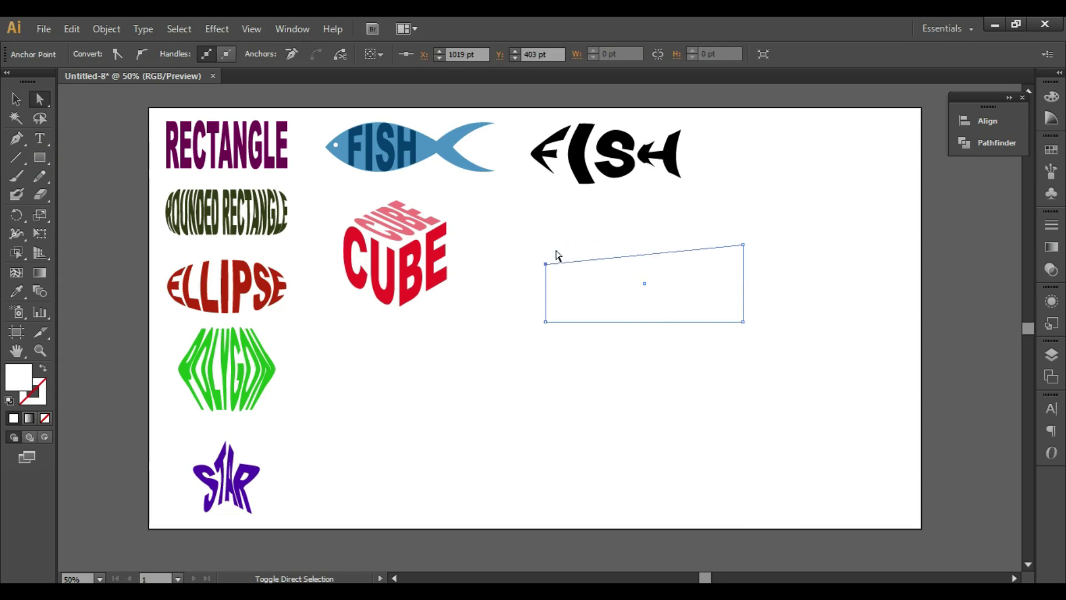
# Raise the rectangle's lower-left corner by 60 pt so that the shape tapers evenly to the left
pyautogui.moveTo(589, 384); pyautogui.dragTo(598, 388)
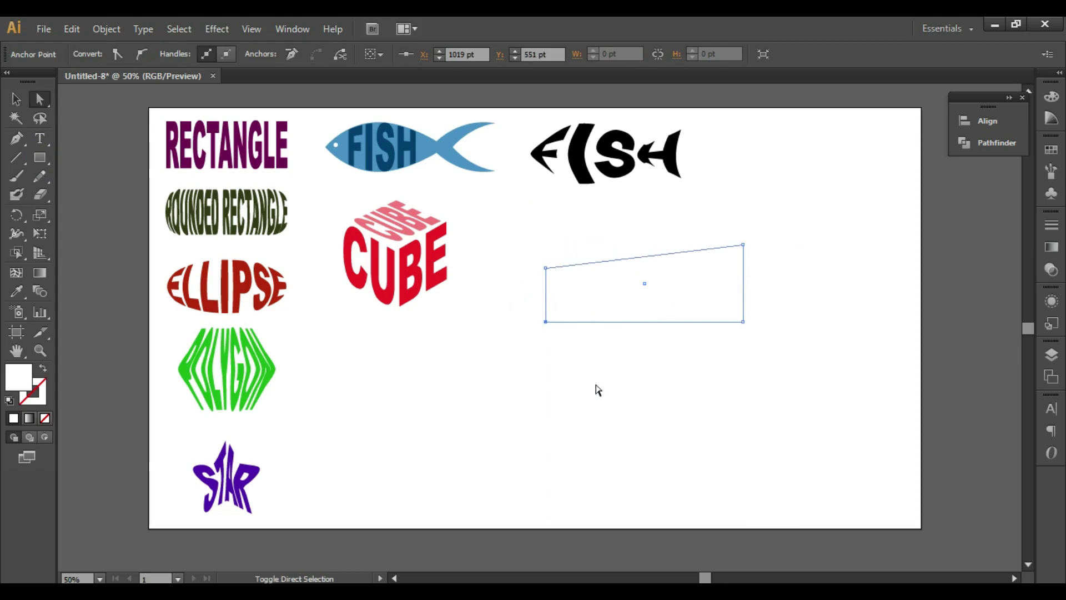
pyautogui.hotkey('shift', 'Up')
pyautogui.hotkey('shift', 'Up')
pyautogui.hotkey('shift', 'Up')
pyautogui.hotkey('shift', 'Up')
pyautogui.hotkey('shift', 'Up')
pyautogui.hotkey('shift', 'Up')
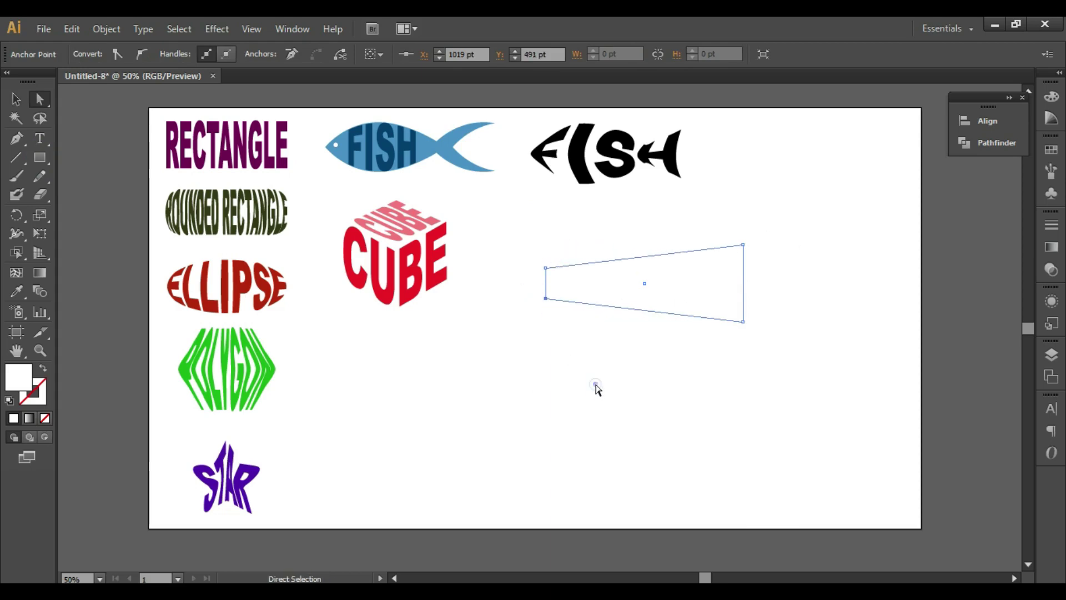
pyautogui.click(595, 388)
# Add the text ANGULAR in Arial Black, 12 pt, and fill the tapered shape with green
pyautogui.press('t')
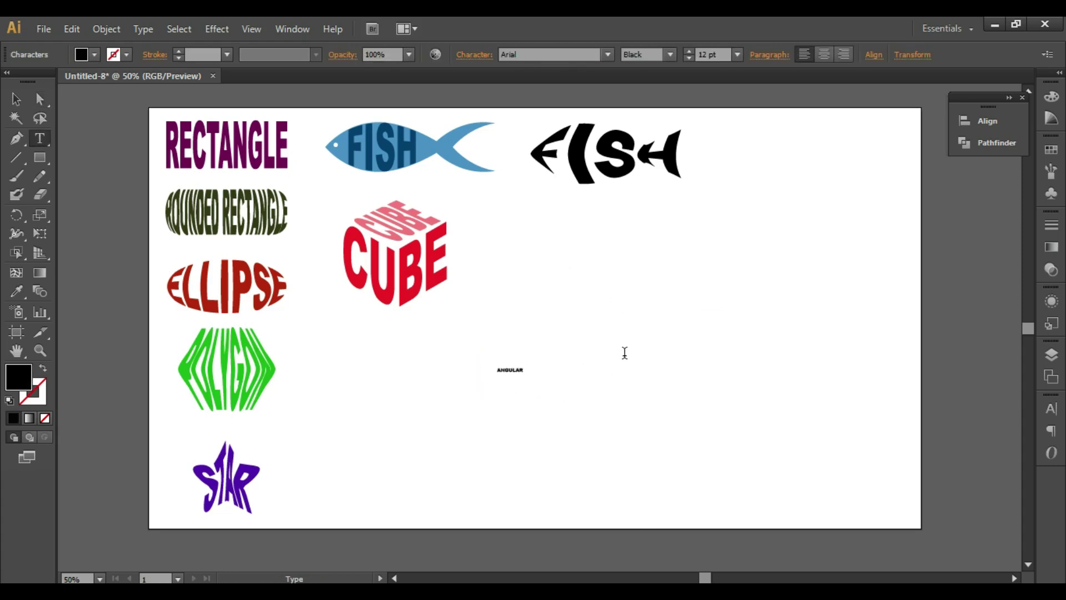
pyautogui.click(15, 98)
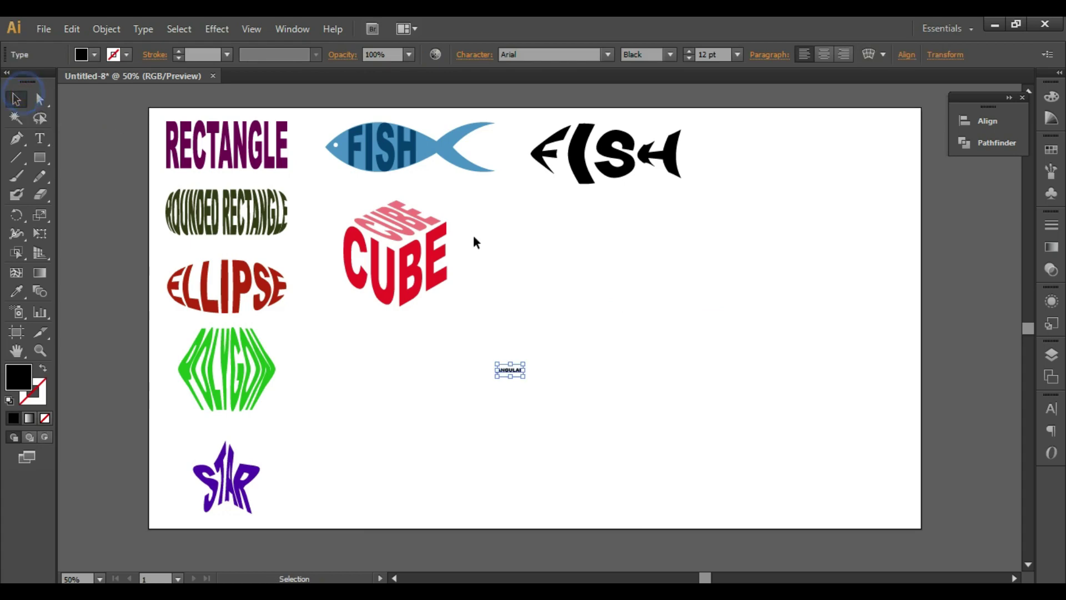
pyautogui.click(571, 272)
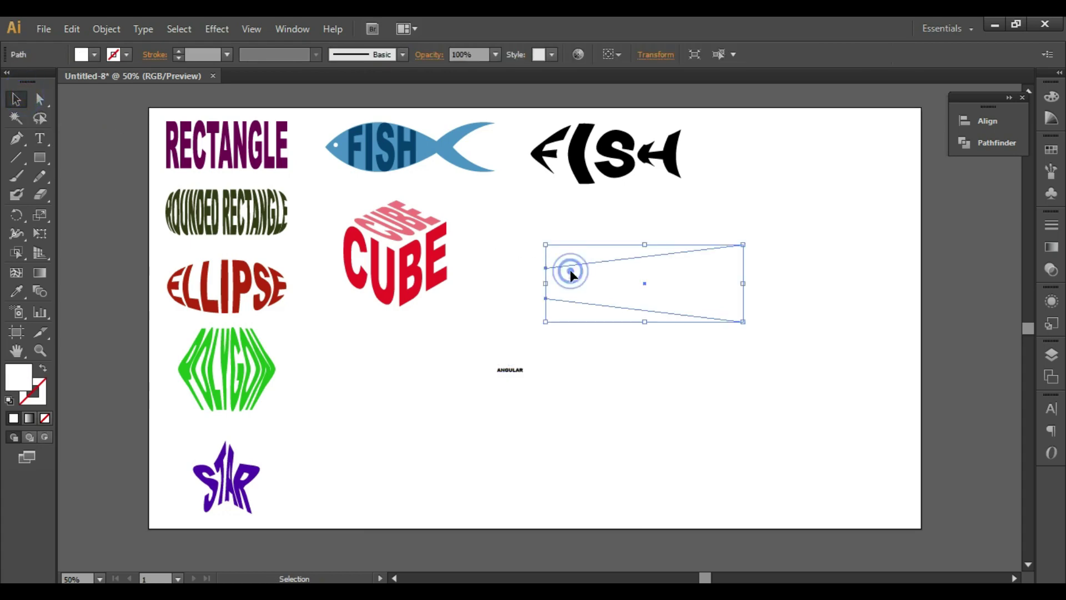
pyautogui.click(93, 54)
pyautogui.click(73, 85)
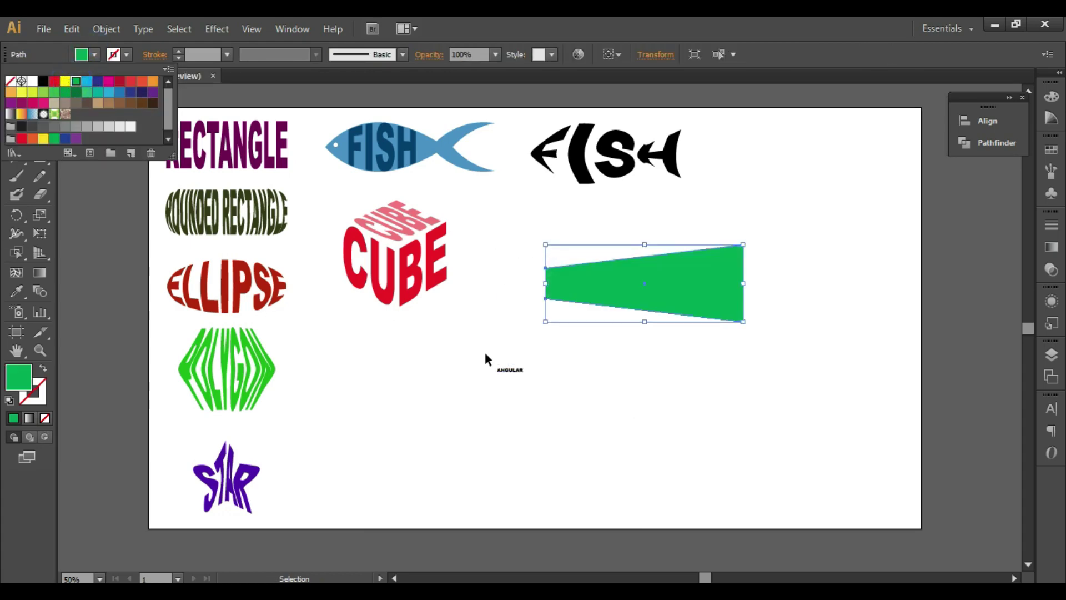
pyautogui.click(596, 389)
# Fit the ANGULAR text into the green tapered shape with Envelope Distort and place it below the cube, 322 pt wide
pyautogui.click(511, 370)
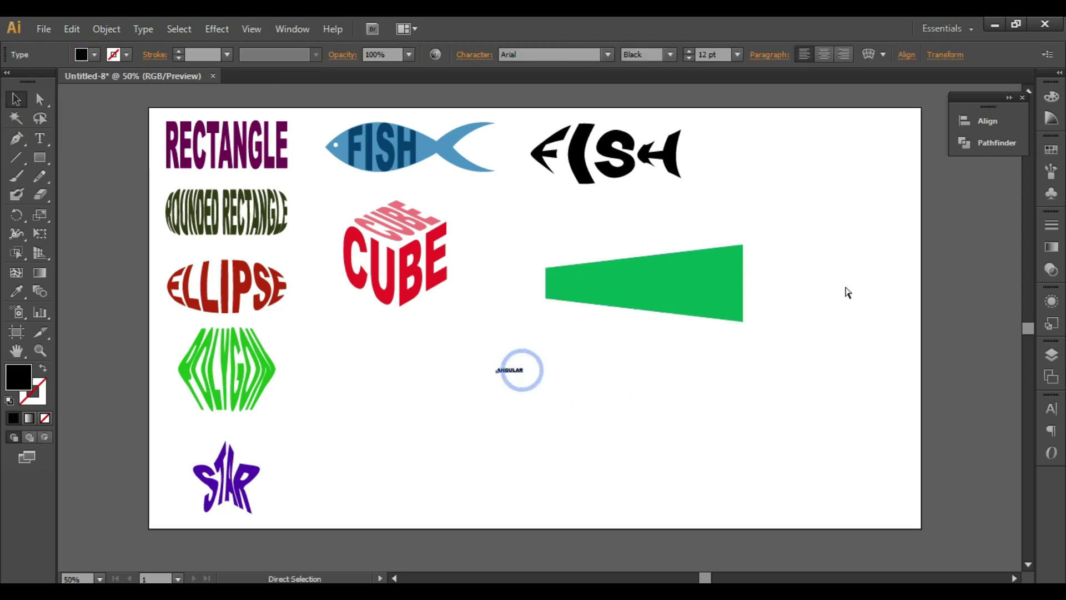
pyautogui.keyDown('shift'); pyautogui.click(701, 295); pyautogui.keyUp('shift')
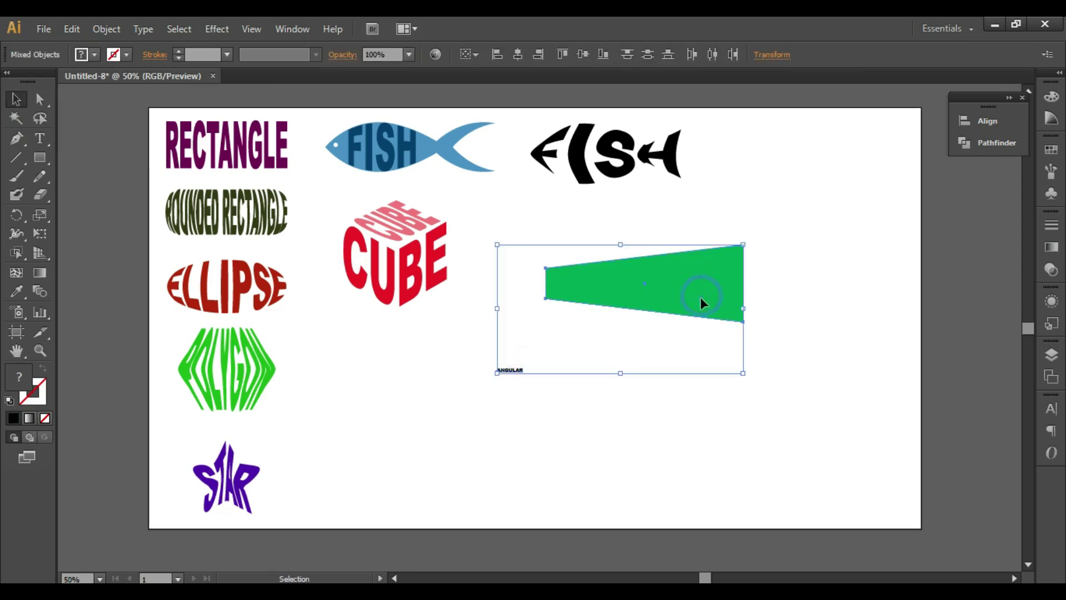
pyautogui.hotkey('ctrl', 'alt', 'c')
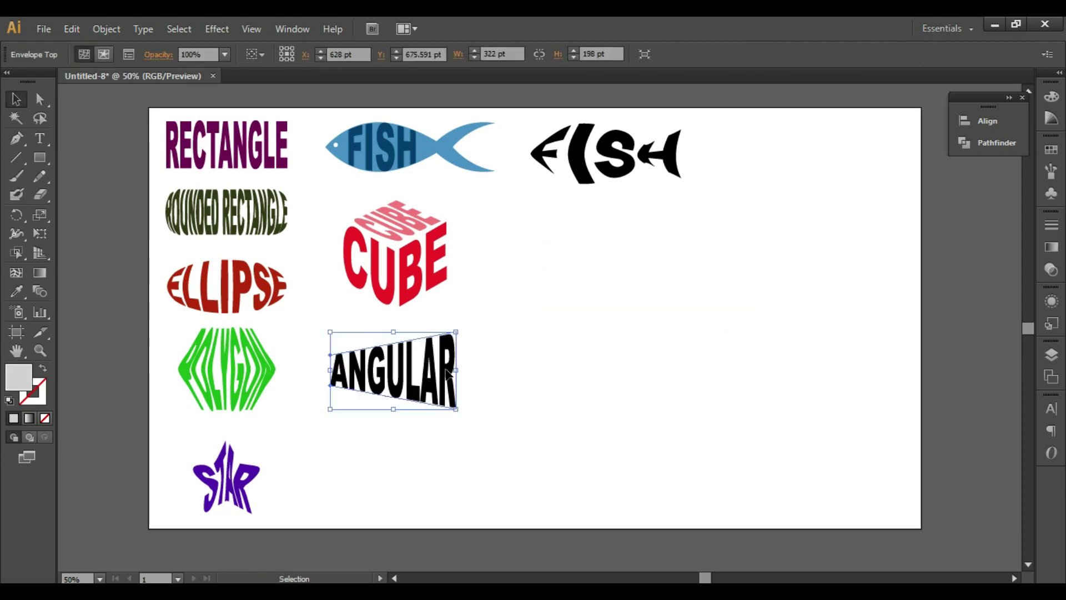
pyautogui.moveTo(464, 370); pyautogui.dragTo(456, 375)
pyautogui.click(536, 343)
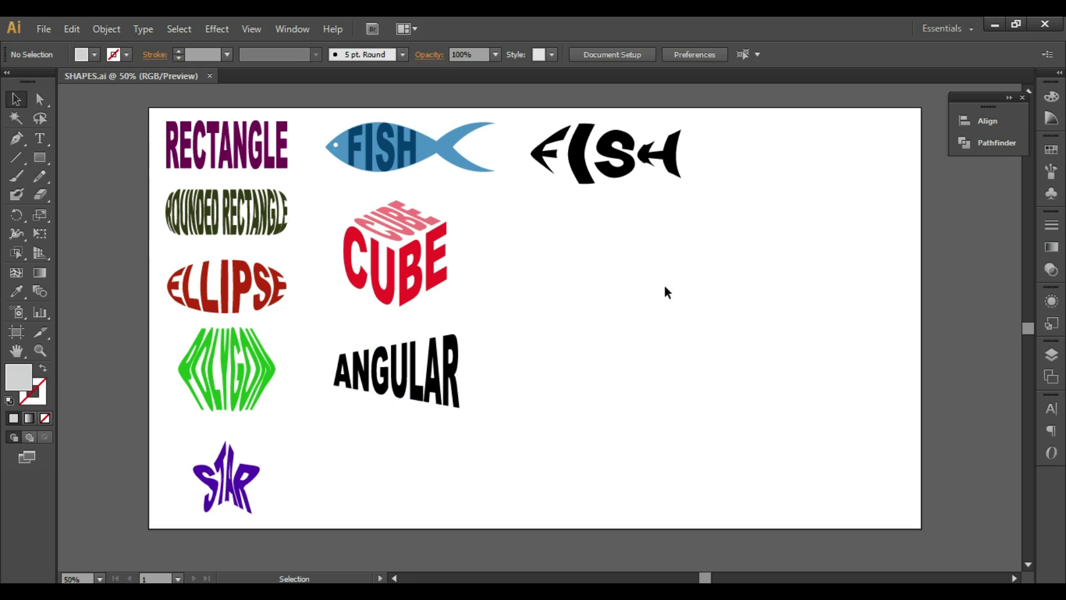
# Draw the right half of a heart with the Pen tool, its straight left edge about 507 pt tall
pyautogui.press('p')
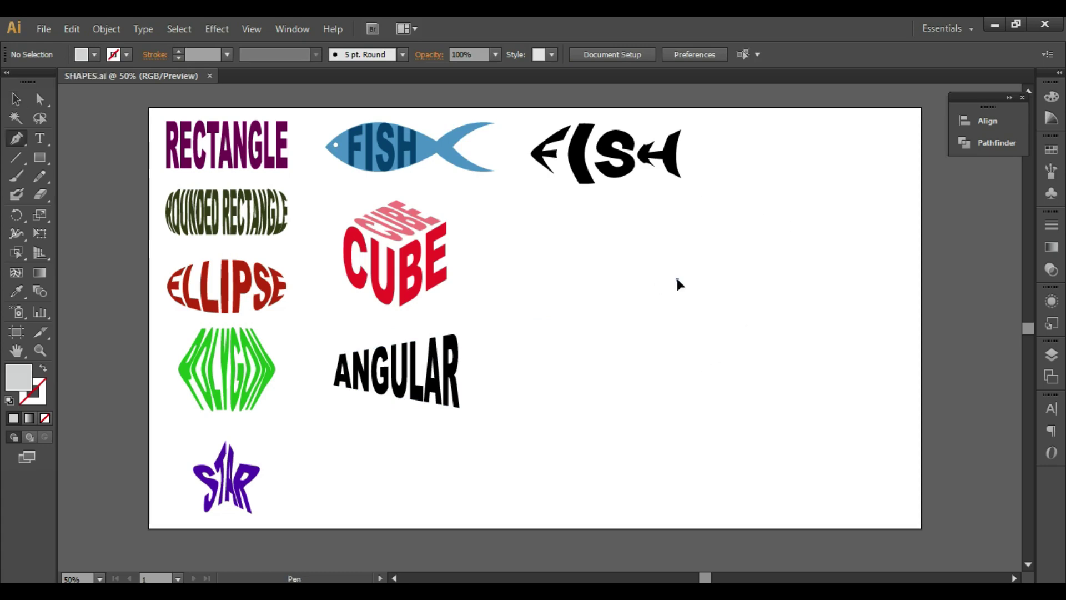
pyautogui.click(677, 278)
pyautogui.moveTo(832, 267); pyautogui.dragTo(883, 359)
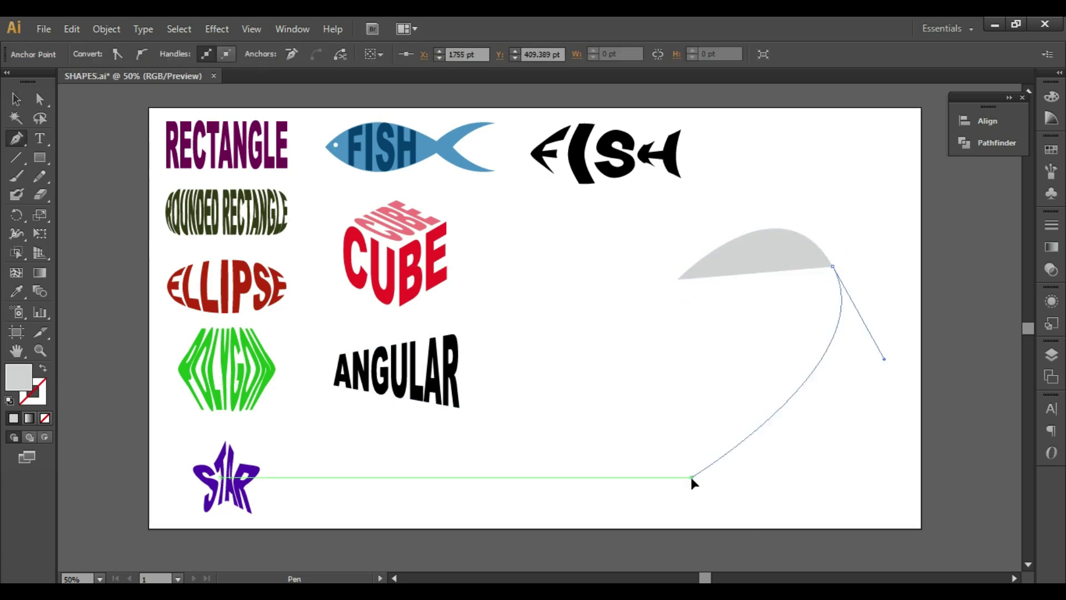
pyautogui.click(691, 477)
pyautogui.click(678, 278)
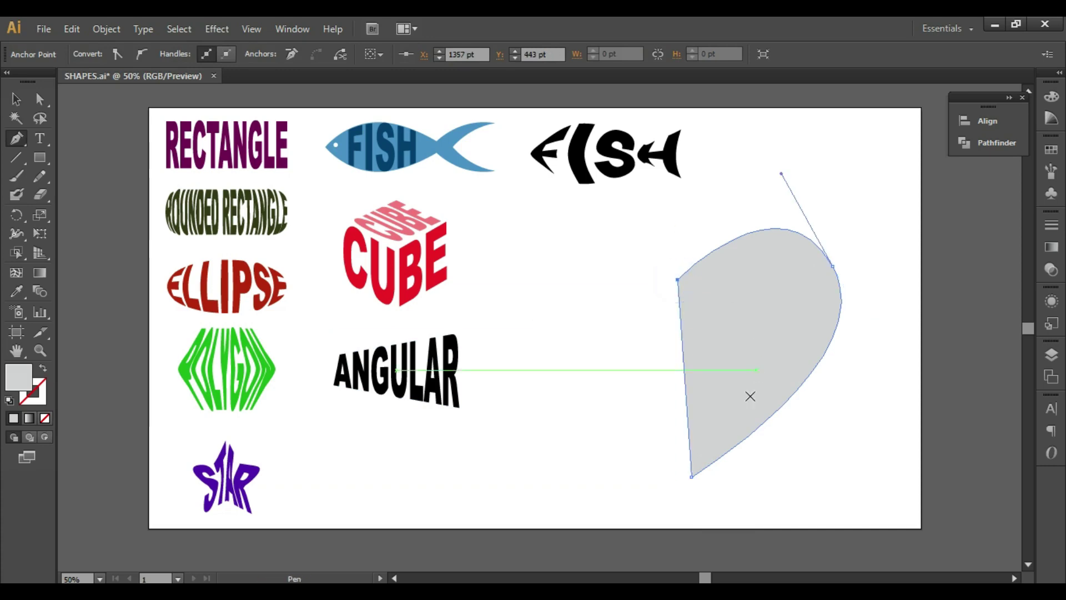
# Show the rulers and place a vertical guide along the straight side of the half heart
pyautogui.hotkey('ctrl', '+')
pyautogui.scroll(-2, 731, 316)
pyautogui.hscroll(4, 731, 316)
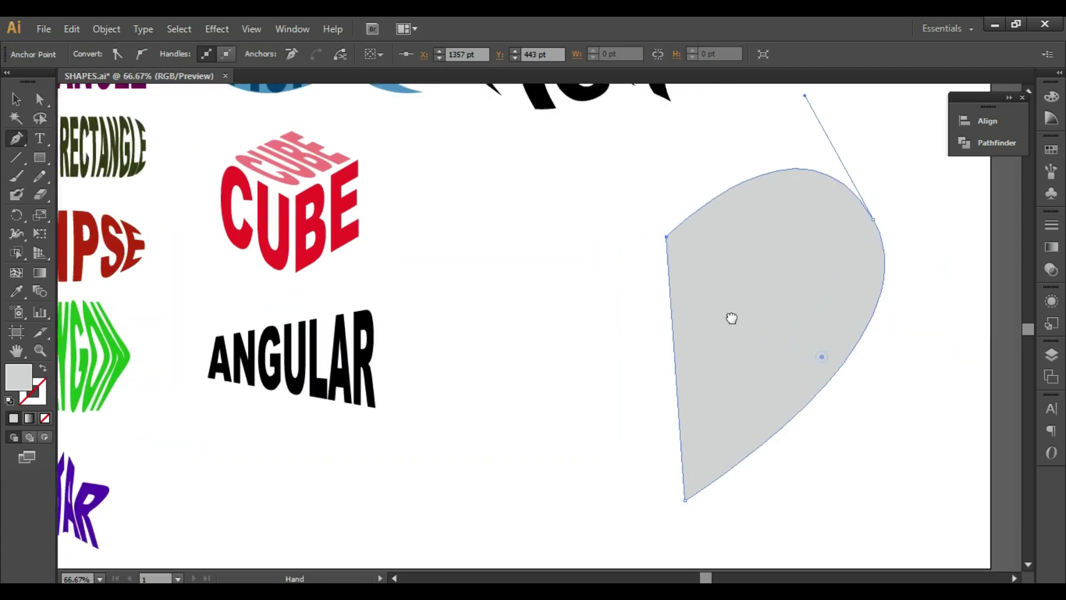
pyautogui.press('ctrl')
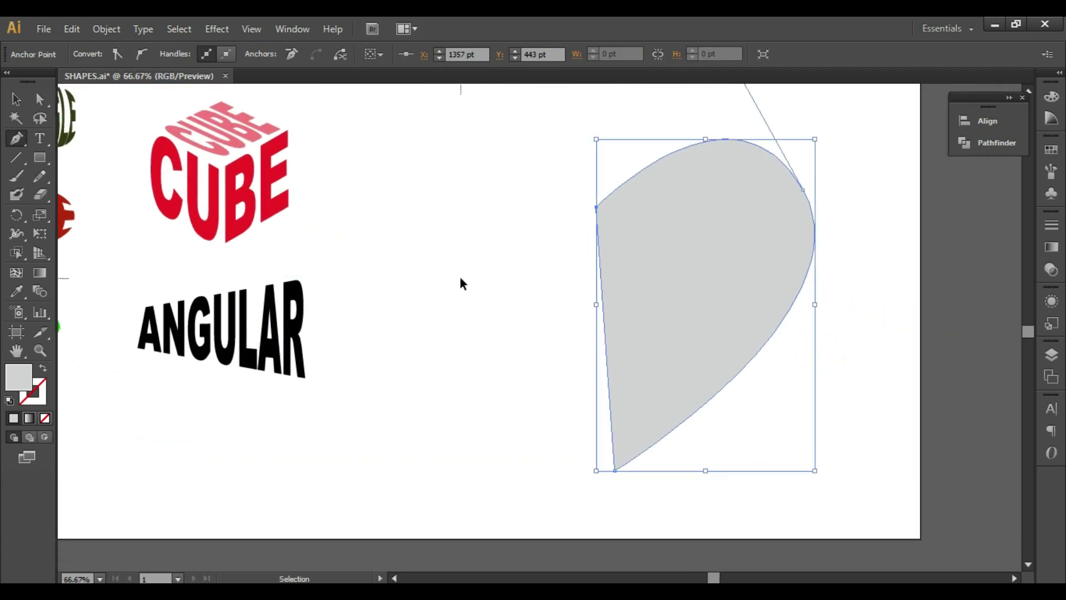
pyautogui.hotkey('ctrl', 'r')
pyautogui.moveTo(66, 325); pyautogui.dragTo(591, 353)
# Move the upper and lower corner points of the half heart's straight edge onto the vertical guide
pyautogui.press('a')
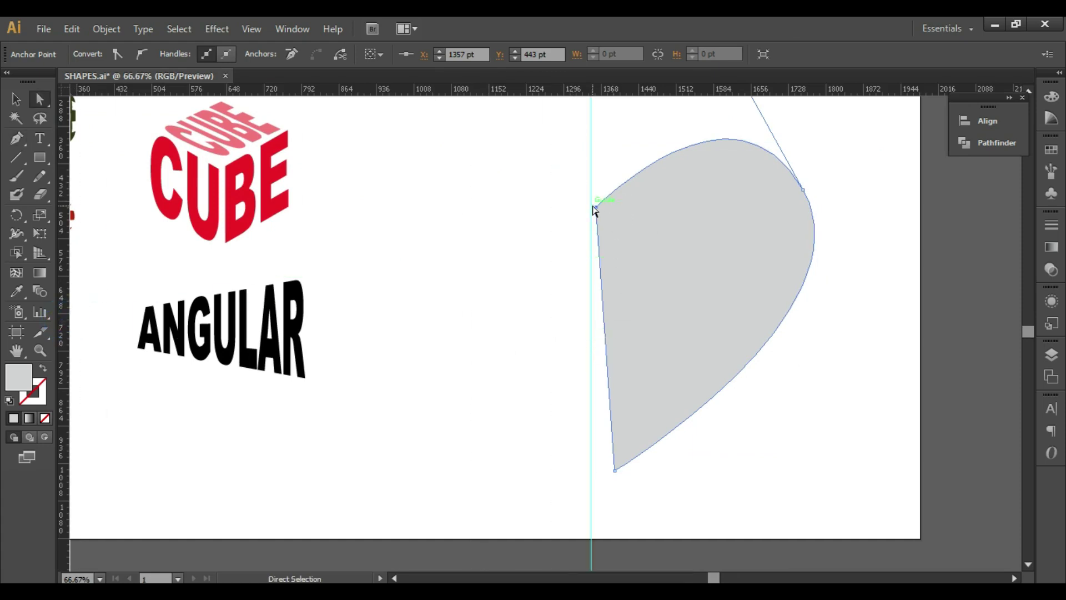
pyautogui.moveTo(596, 207); pyautogui.dragTo(591, 209)
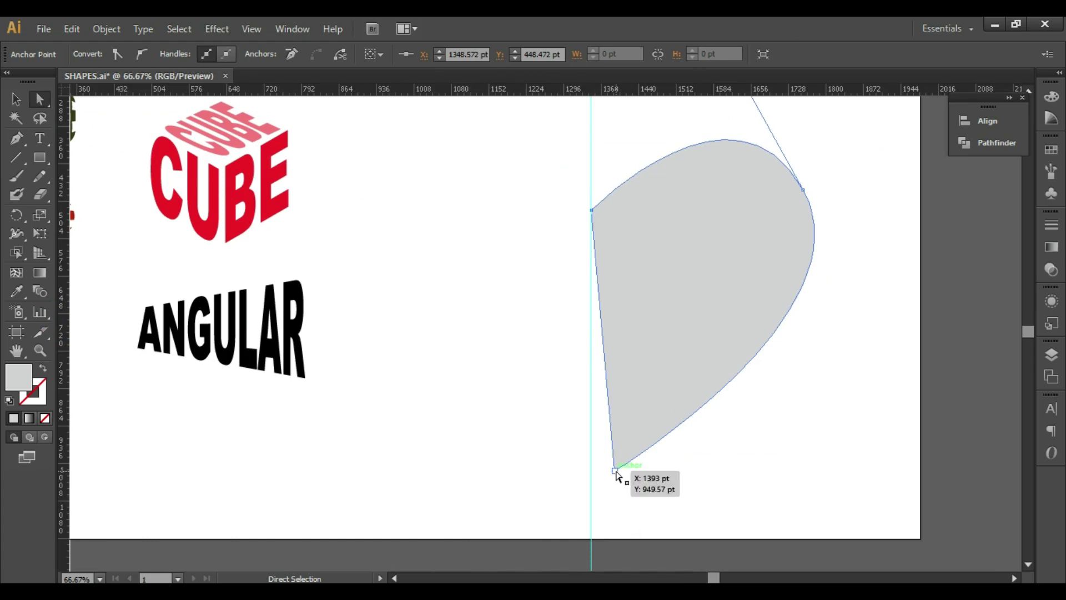
pyautogui.moveTo(614, 469); pyautogui.dragTo(591, 475)
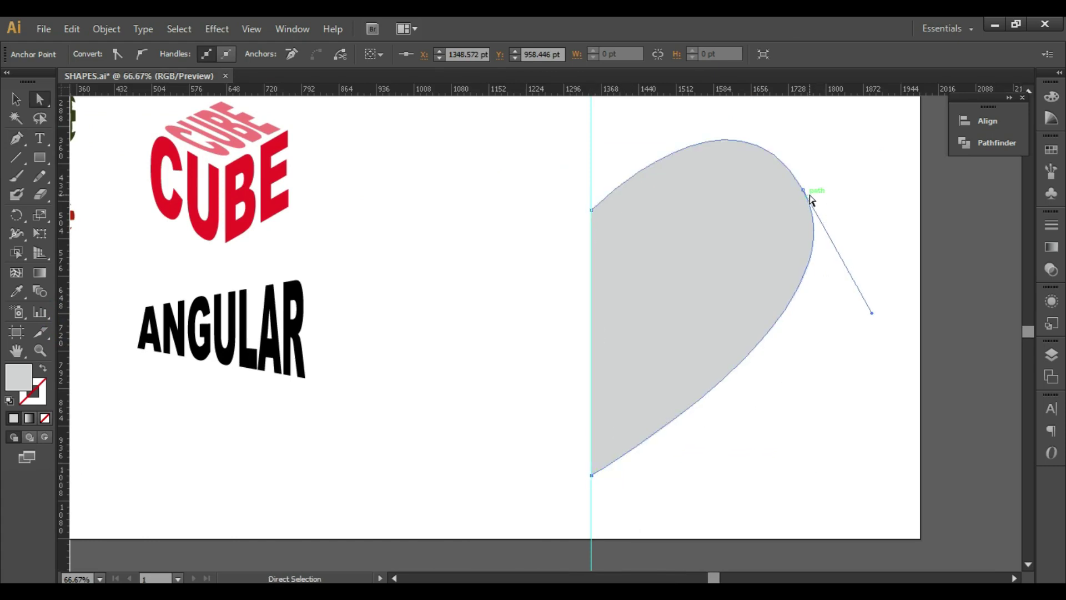
# Reshape the half heart's outer curve by adjusting the direction handles of its right anchor point
pyautogui.moveTo(811, 200); pyautogui.dragTo(859, 310)
pyautogui.scroll(3, 756, 191)
pyautogui.moveTo(743, 175); pyautogui.dragTo(735, 195)
pyautogui.scroll(-4, 849, 299)
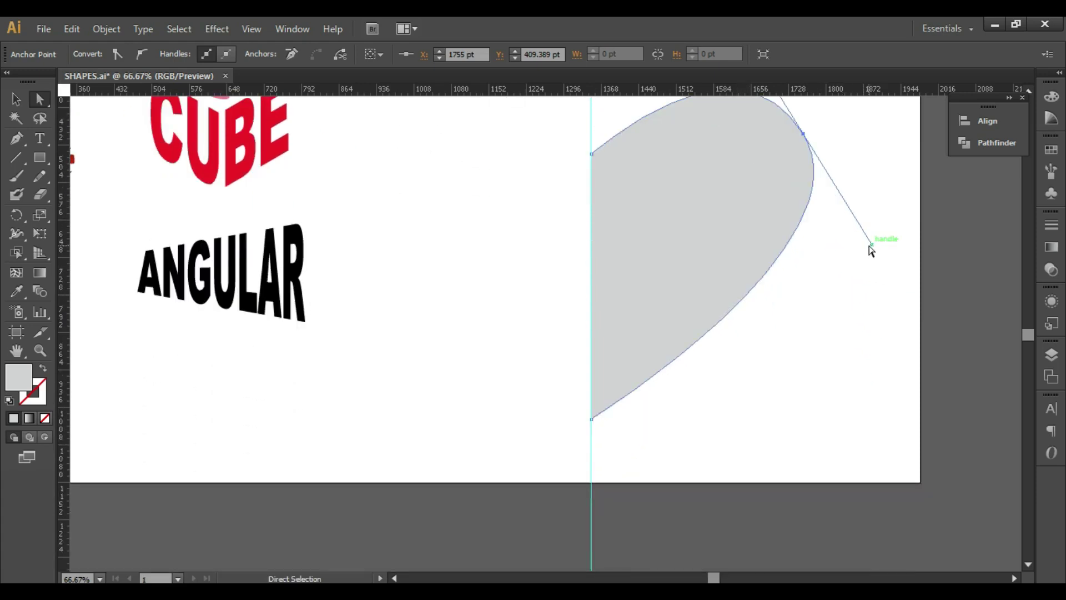
pyautogui.moveTo(869, 246); pyautogui.dragTo(873, 290)
pyautogui.scroll(2, 690, 233)
# Convert the half heart's upper corner point on the guide so that the top lobe rises in a rounder curve
pyautogui.click(591, 238)
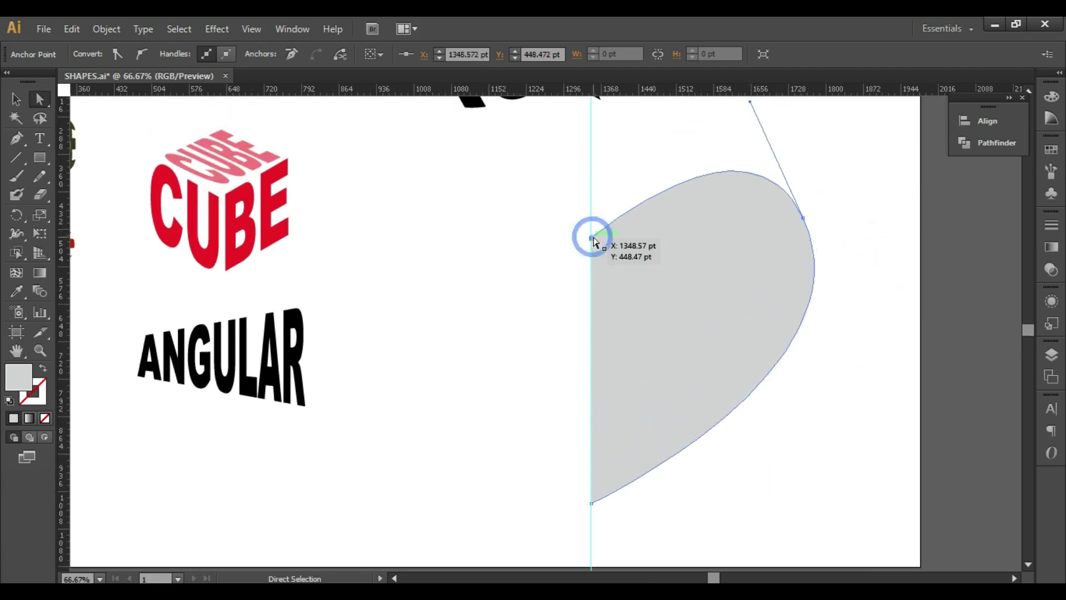
pyautogui.press('-')
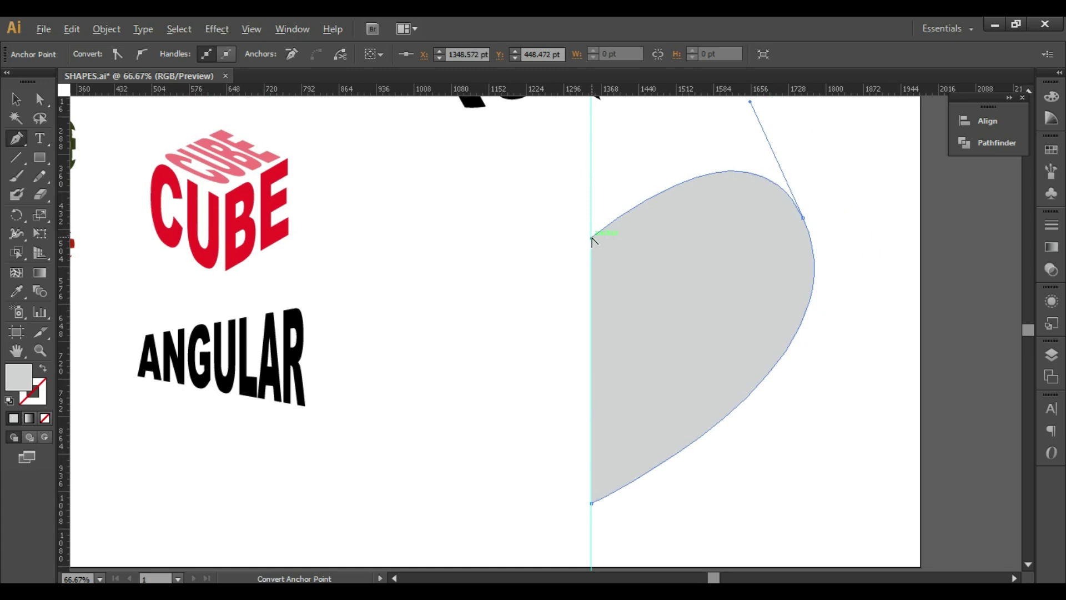
pyautogui.moveTo(592, 239); pyautogui.dragTo(602, 187)
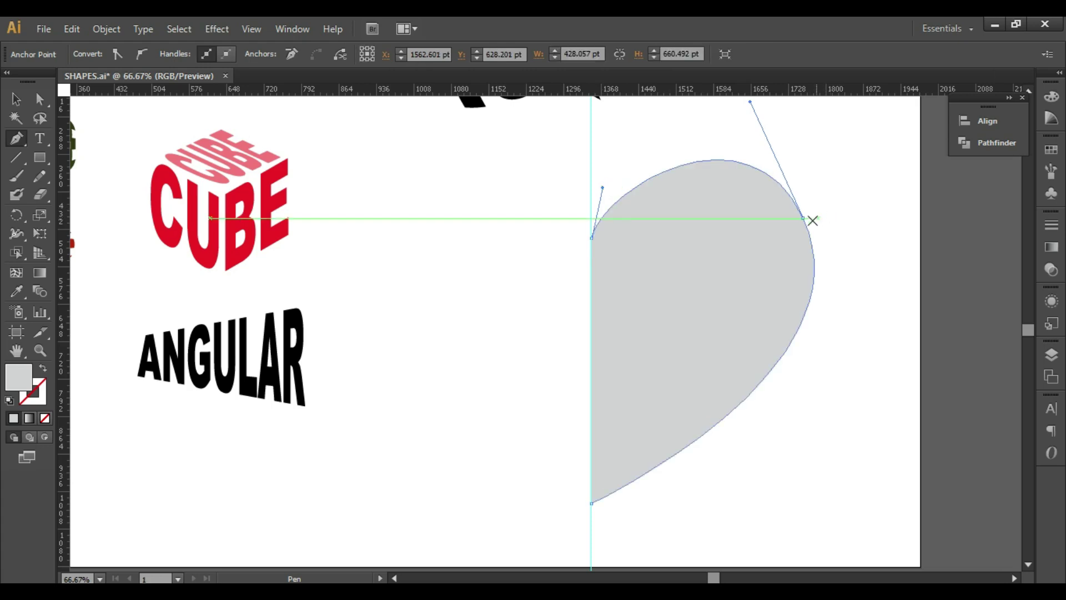
# Undo the last two changes and reselect the whole half heart
pyautogui.scroll(2, 368, 122)
pyautogui.click(19, 99)
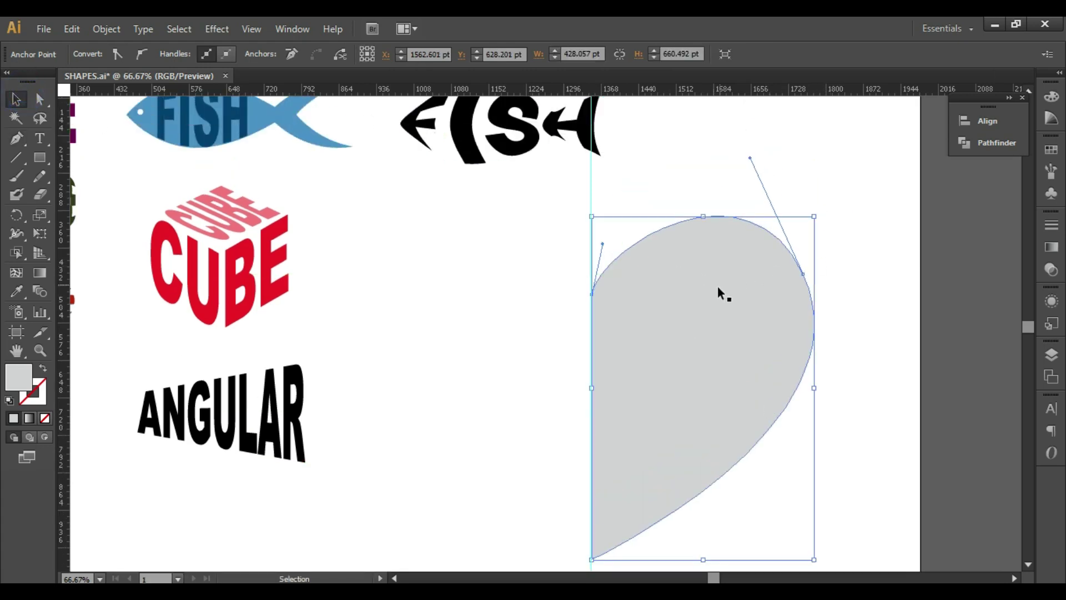
pyautogui.hotkey('ctrl', 'z')
pyautogui.hotkey('ctrl', 'z')
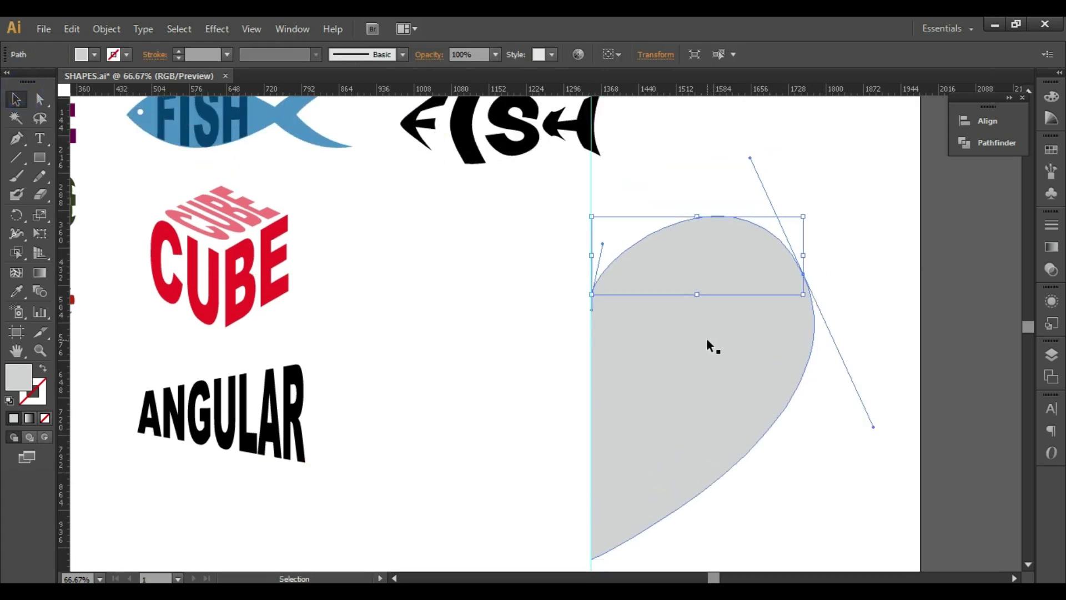
pyautogui.click(843, 283)
pyautogui.click(788, 334)
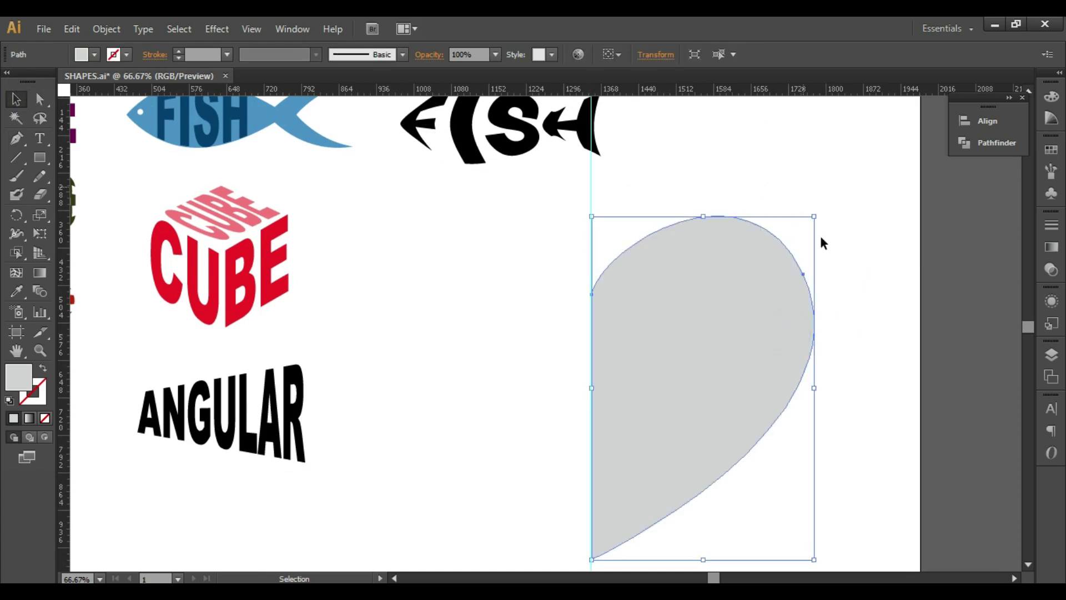
# Reflect a copy of the half heart across the vertical axis while leaving the original half in place
pyautogui.scroll(-2, 763, 309)
pyautogui.click(819, 138)
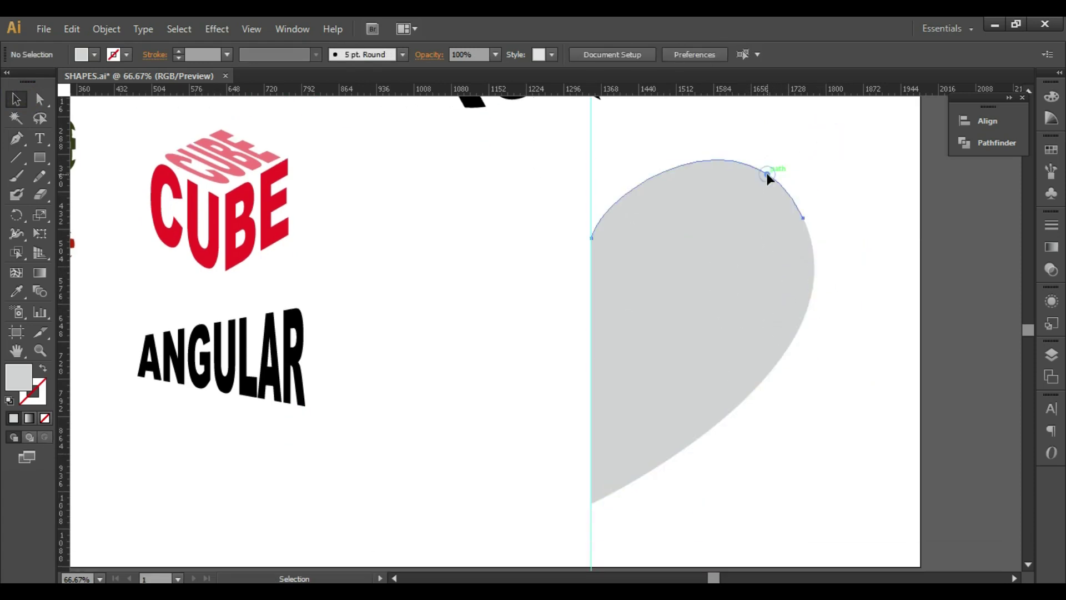
pyautogui.click(774, 176)
pyautogui.click(935, 142)
pyautogui.click(787, 237)
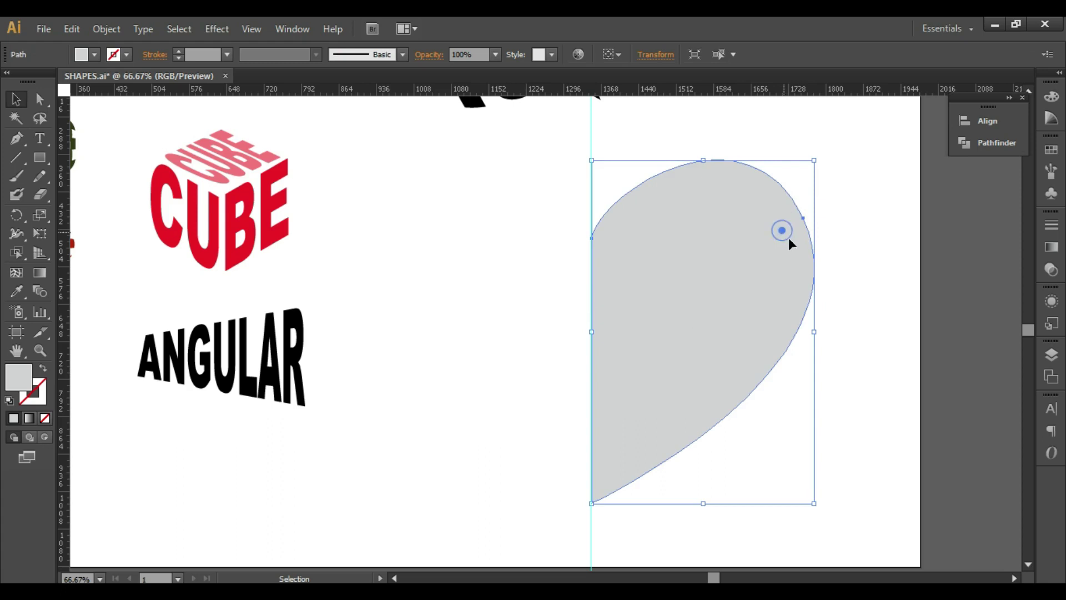
pyautogui.rightClick(789, 305)
pyautogui.moveTo(861, 506)
pyautogui.click(633, 427)
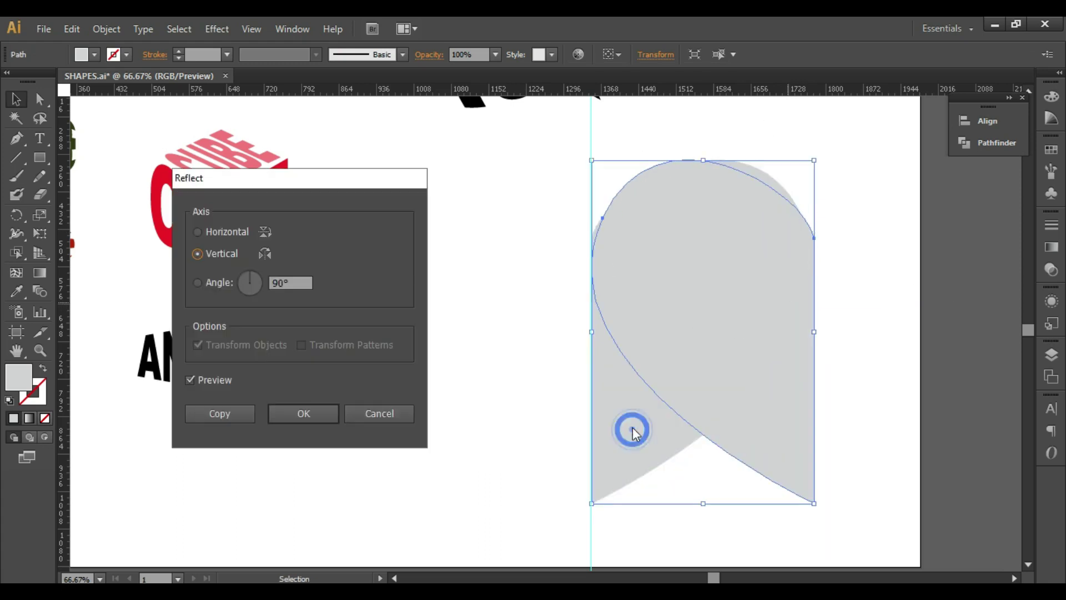
pyautogui.click(300, 413)
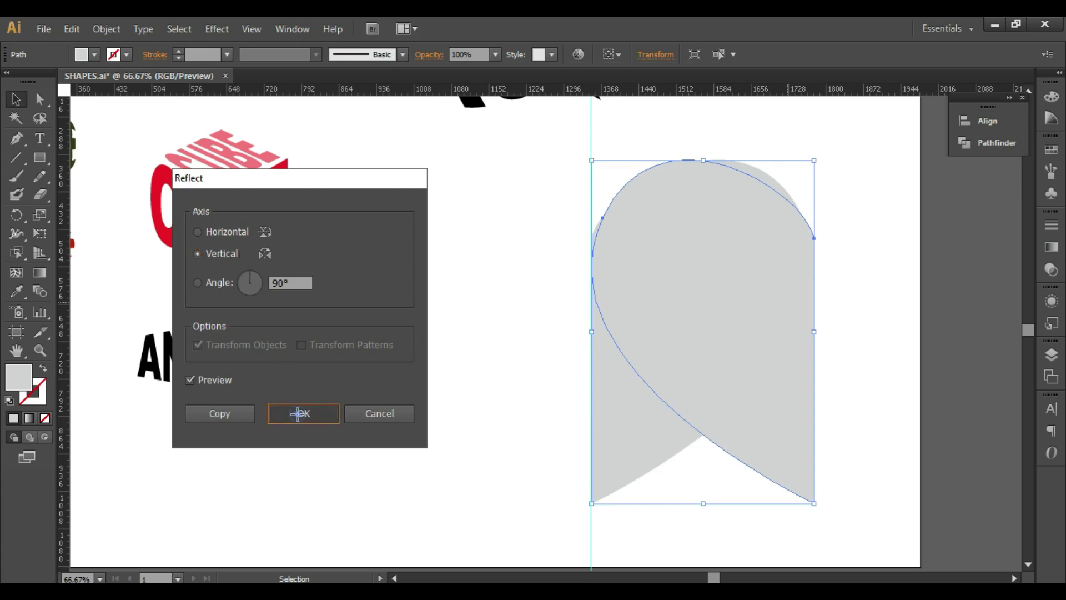
# Nudge the mirrored half sideways until its straight edge meets the original half at the vertical guide, and deselect it
pyautogui.hotkey('shift', 'Left')
pyautogui.hotkey('shift', 'Left')
pyautogui.hotkey('shift', 'Left')
pyautogui.hotkey('shift', 'Left')
pyautogui.hotkey('shift', 'Left')
pyautogui.hotkey('shift', 'Left')
pyautogui.hotkey('shift', 'Left')
pyautogui.hotkey('shift', 'Left')
pyautogui.hotkey('shift', 'Left')
pyautogui.hotkey('shift', 'Left')
pyautogui.hotkey('shift', 'Left')
pyautogui.hotkey('shift', 'Left')
pyautogui.hotkey('shift', 'Left')
pyautogui.hotkey('shift', 'Left')
pyautogui.hotkey('shift', 'Left')
pyautogui.hotkey('shift', 'Left')
pyautogui.hotkey('shift', 'Left')
pyautogui.hotkey('shift', 'Left')
pyautogui.hotkey('shift', 'Left')
pyautogui.hotkey('shift', 'Left')
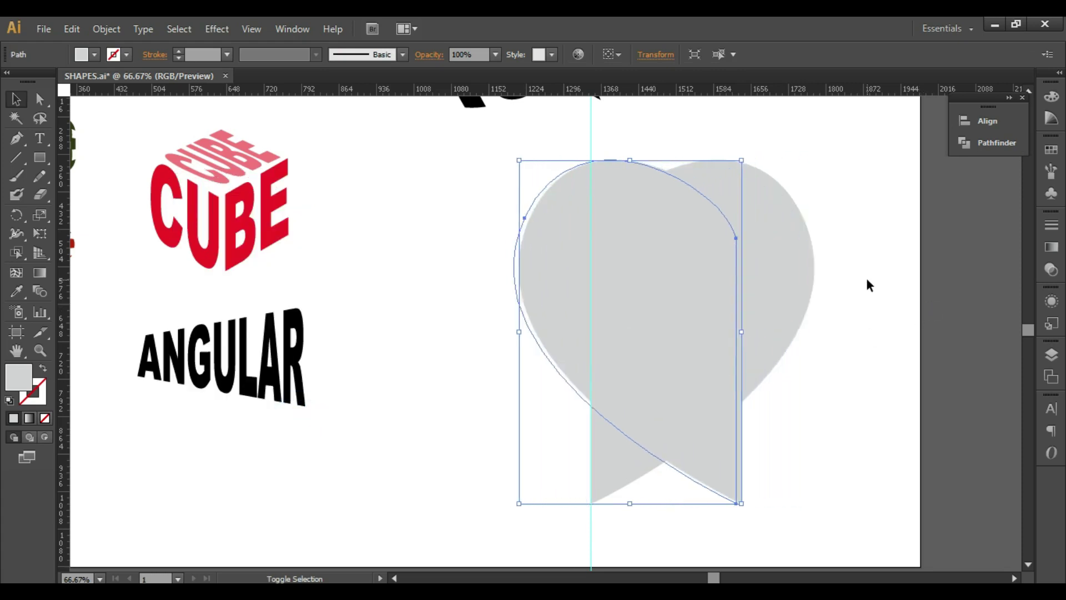
pyautogui.press('Right')
pyautogui.press('Right')
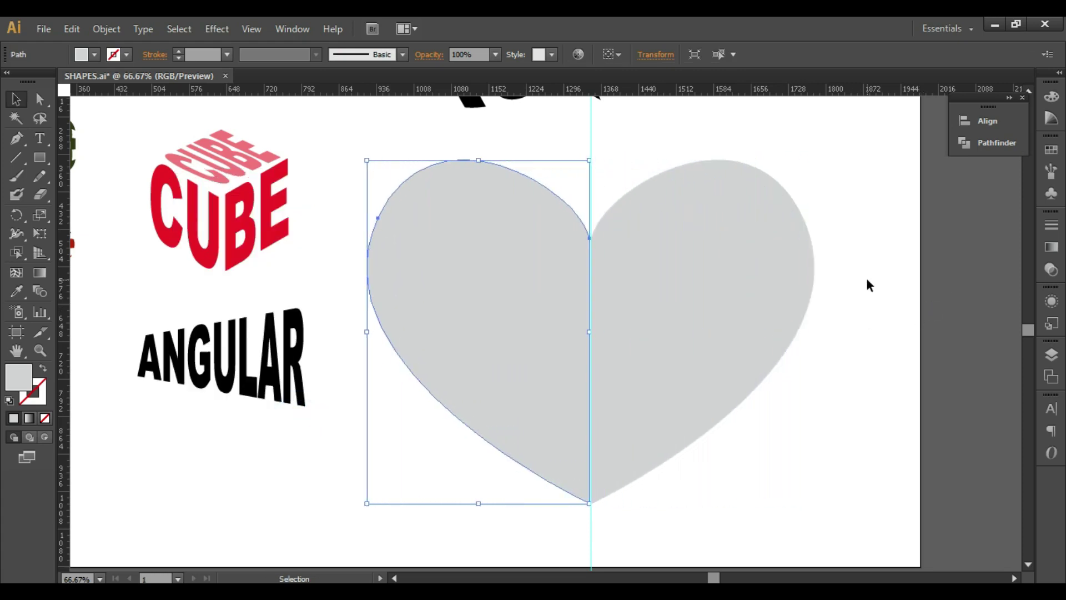
pyautogui.press('Right')
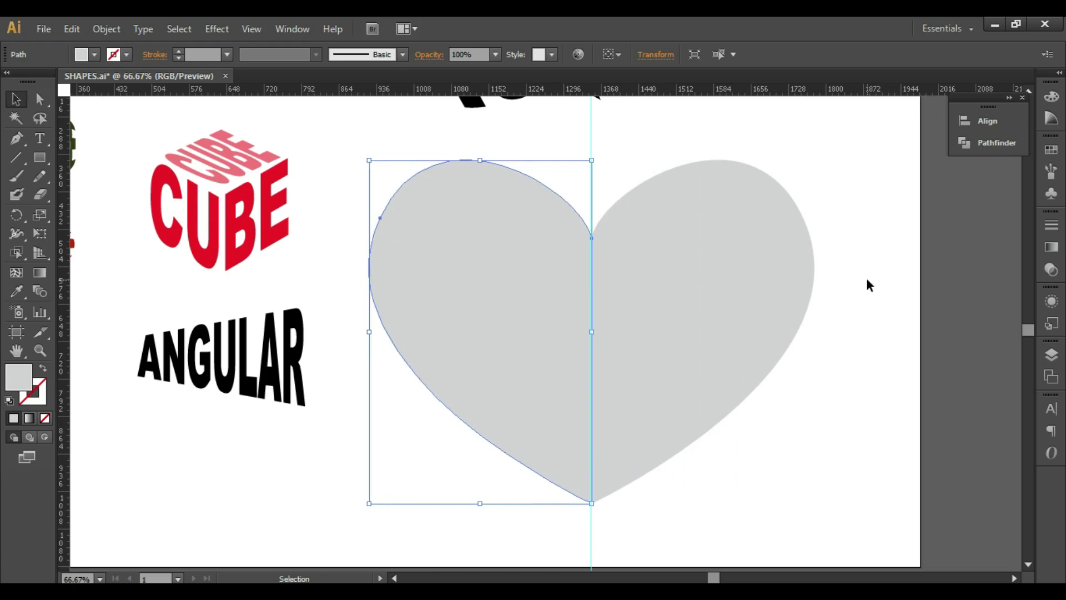
pyautogui.click(591, 121)
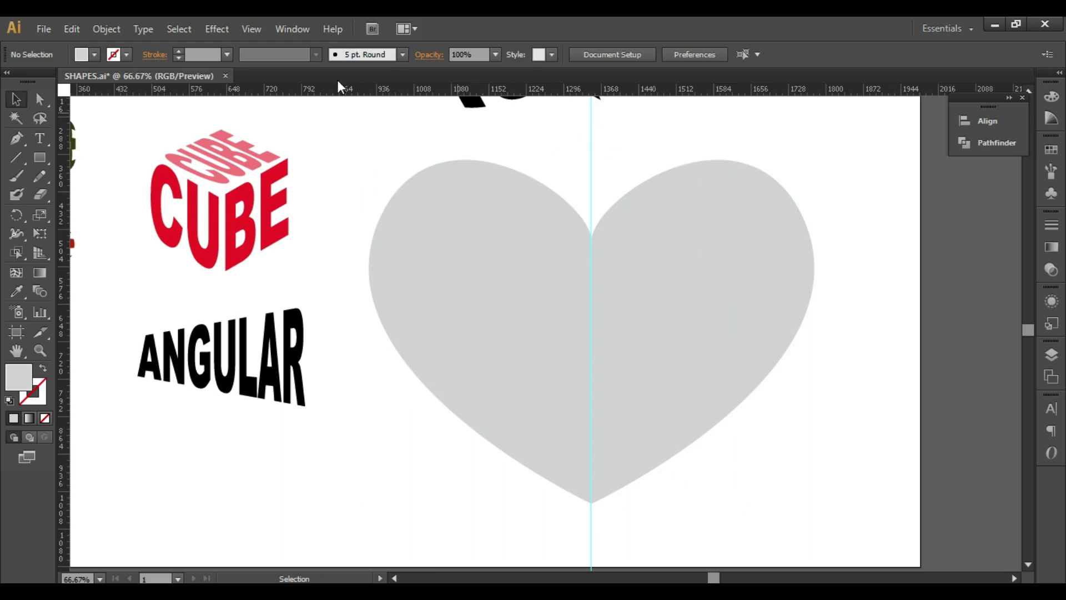
# Hide the guides
pyautogui.click(251, 29)
pyautogui.moveTo(306, 453)
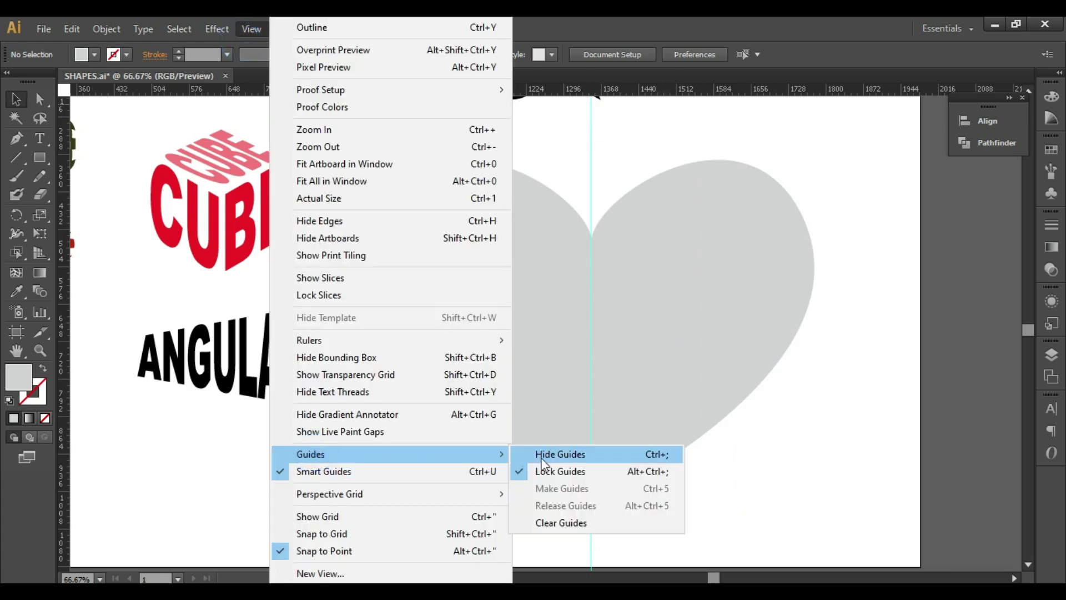
pyautogui.click(671, 454)
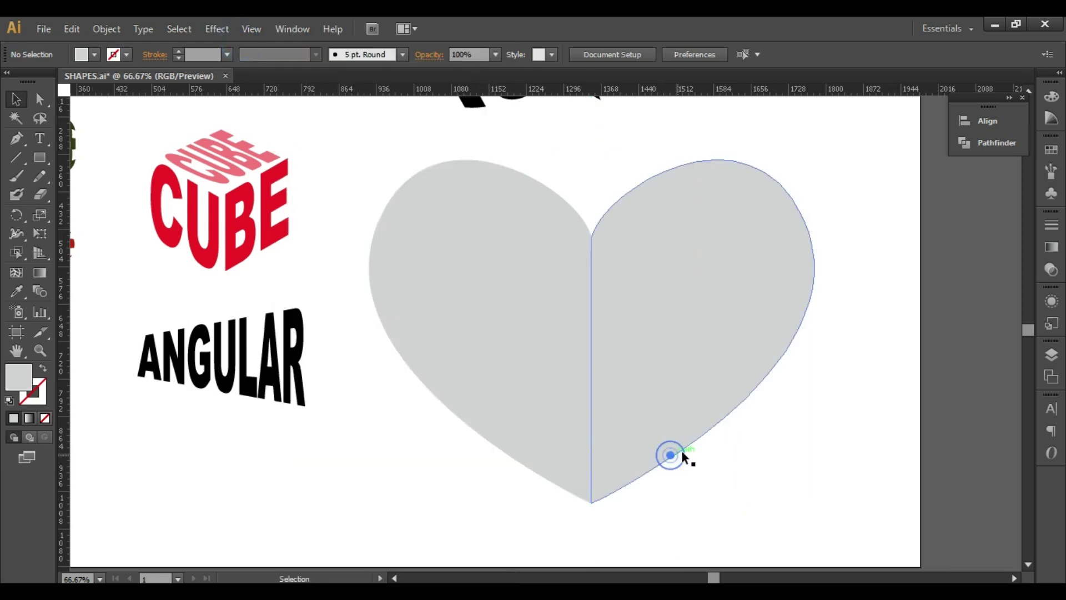
# Unite the two heart halves into a single shape with Pathfinder and deselect the result
pyautogui.click(545, 247)
pyautogui.keyDown('shift'); pyautogui.click(655, 243); pyautogui.keyUp('shift')
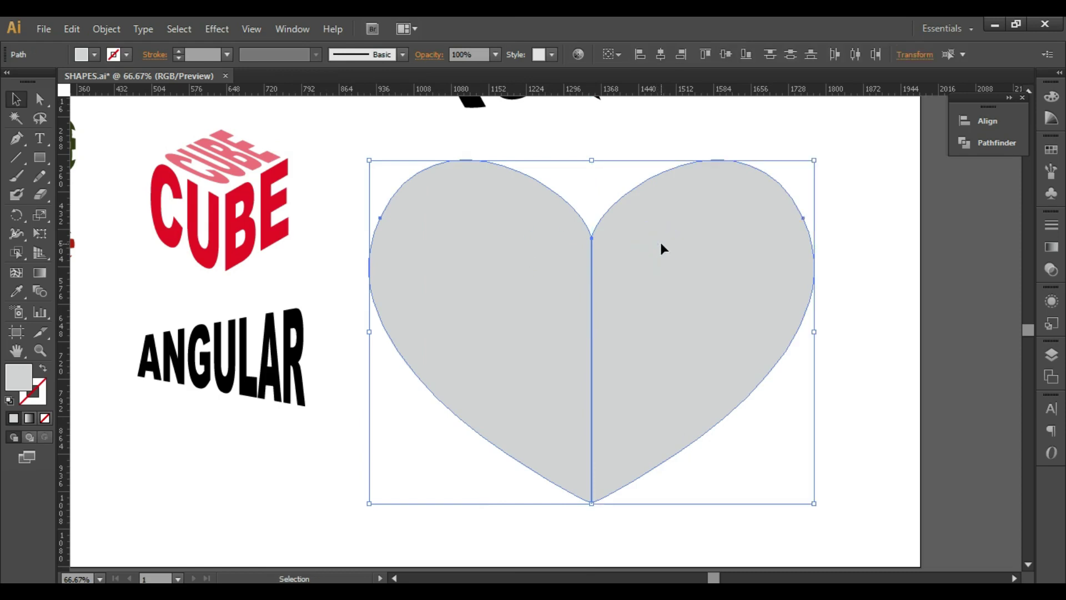
pyautogui.click(1015, 143)
pyautogui.click(776, 147)
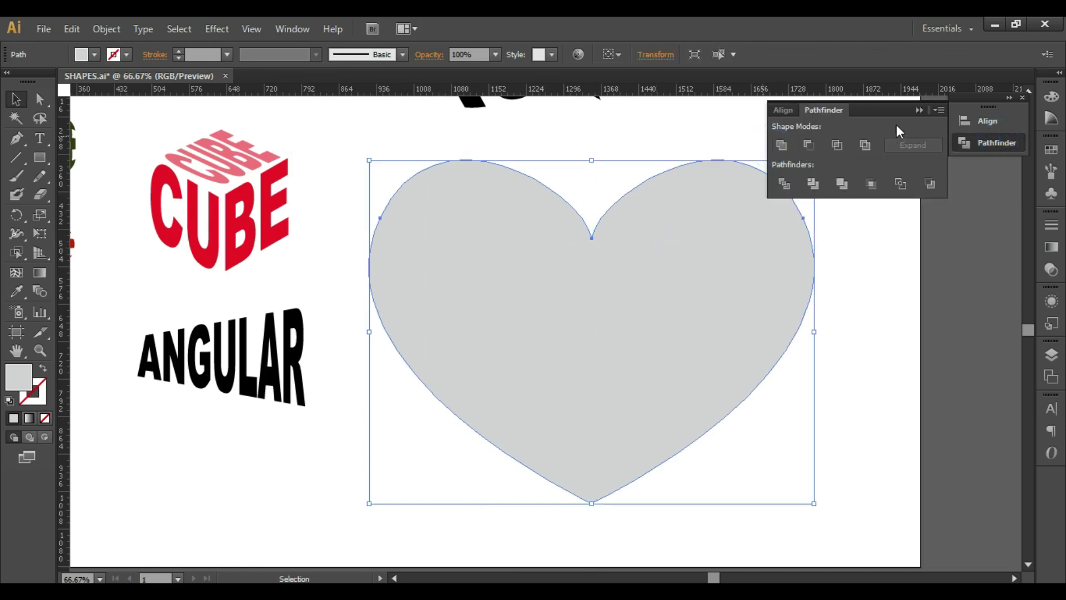
pyautogui.click(919, 109)
pyautogui.click(866, 290)
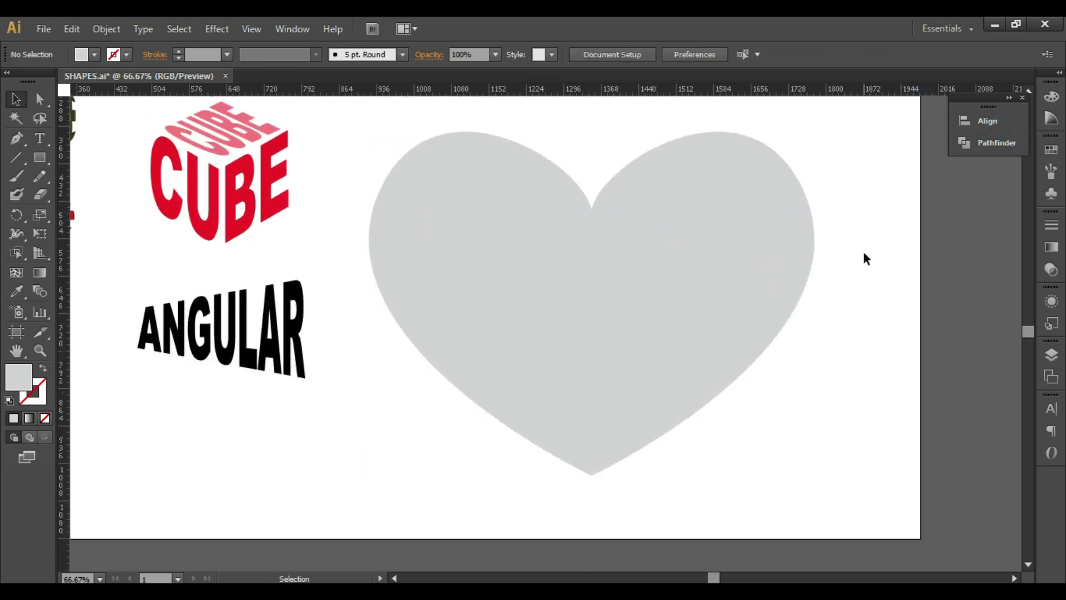
# Add the word NOTHINGS in 12 pt Arial Black and place it above the heart's right lobe
pyautogui.press('t')
pyautogui.click(359, 184)
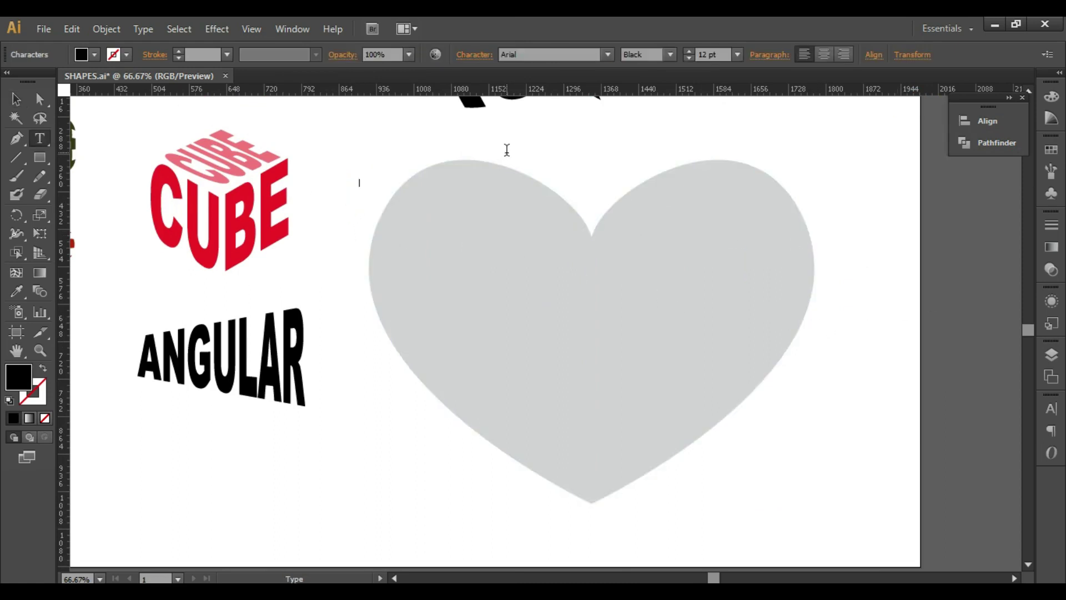
pyautogui.press('Escape')
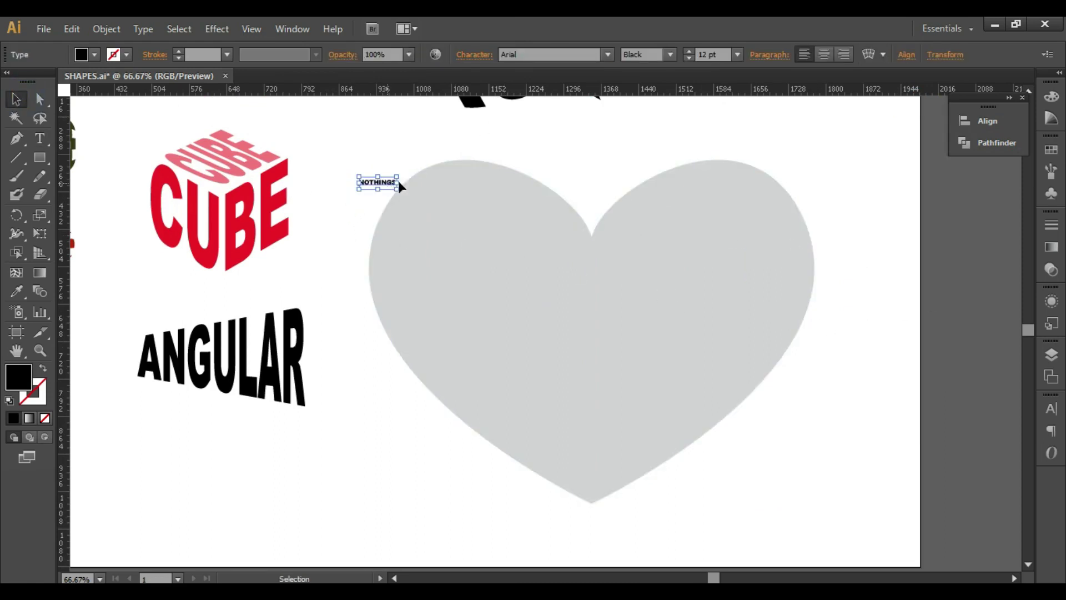
pyautogui.moveTo(398, 182); pyautogui.dragTo(798, 146)
# Add the words GONNA and CHANGE as separate text objects above the heart's left lobe and notch
pyautogui.keyDown('ctrl'); pyautogui.click(380, 151); pyautogui.keyUp('ctrl')
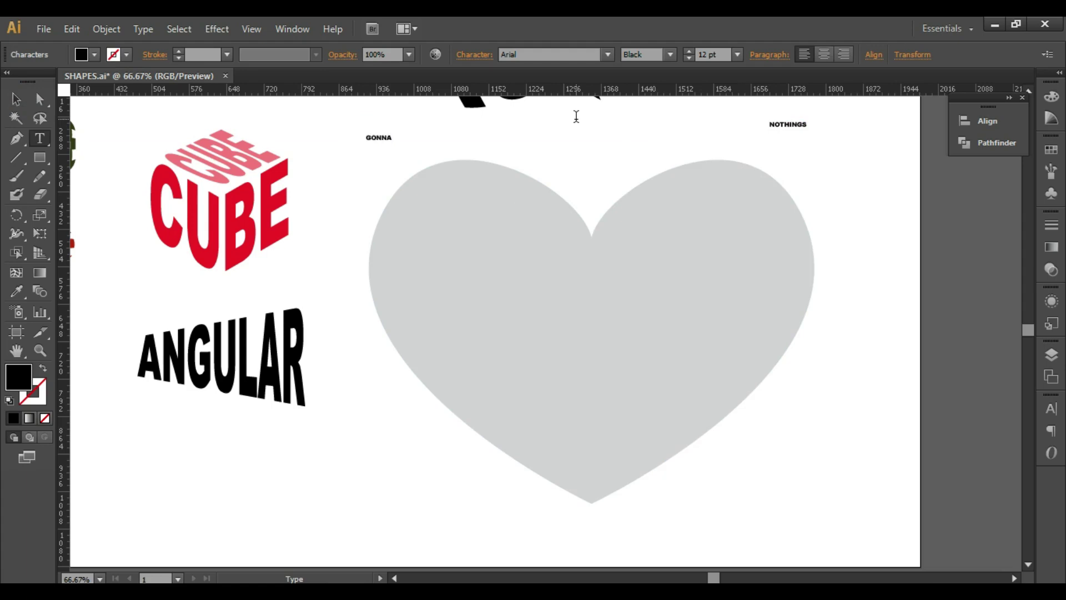
pyautogui.click(16, 99)
pyautogui.click(39, 138)
pyautogui.click(533, 123)
pyautogui.write('c')
pyautogui.keyDown('ctrl'); pyautogui.click(547, 123); pyautogui.keyUp('ctrl')
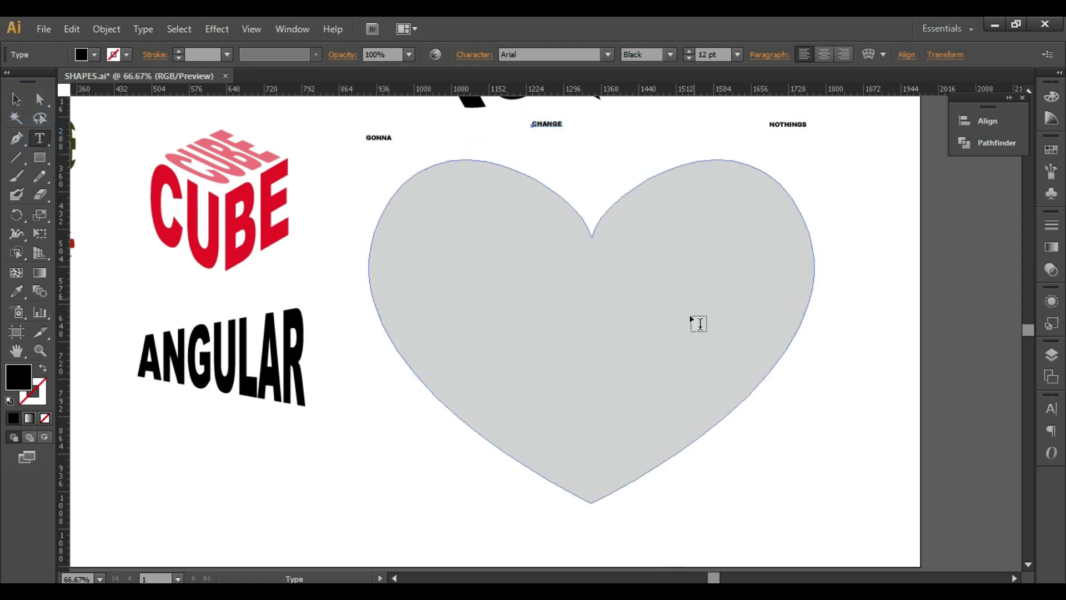
# Add MY LOVE, FOR and YOU as three separate text objects in the blank area below the heart's left side
pyautogui.click(341, 501)
pyautogui.write('MY LOVE')
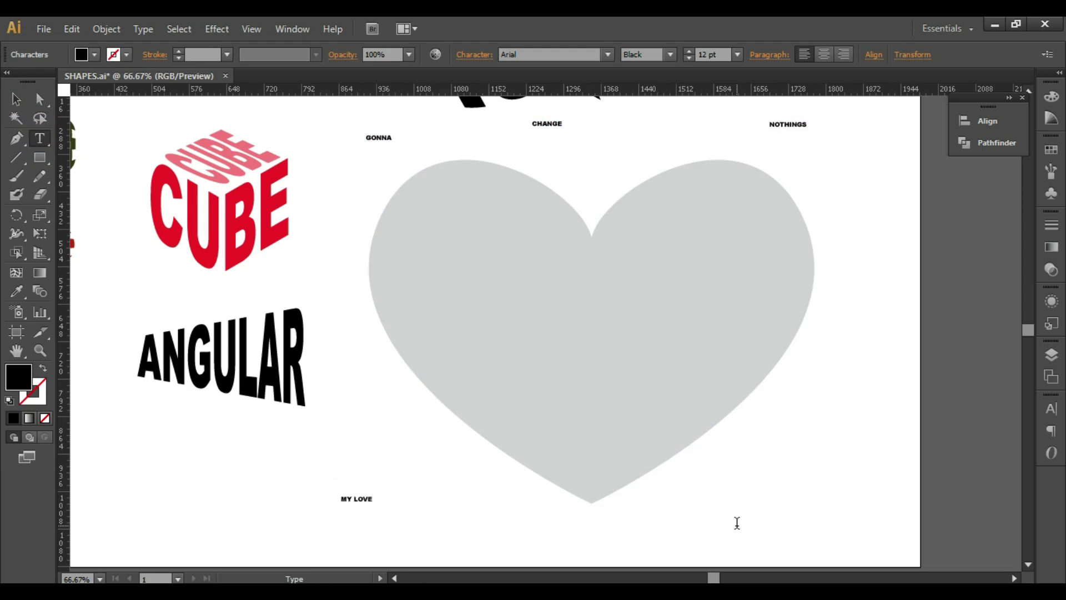
pyautogui.keyDown('ctrl'); pyautogui.click(440, 508); pyautogui.keyUp('ctrl')
pyautogui.click(439, 512)
pyautogui.write('FOR')
pyautogui.keyDown('ctrl'); pyautogui.click(516, 533); pyautogui.keyUp('ctrl')
pyautogui.click(515, 522)
pyautogui.write('YOU')
pyautogui.click(16, 99)
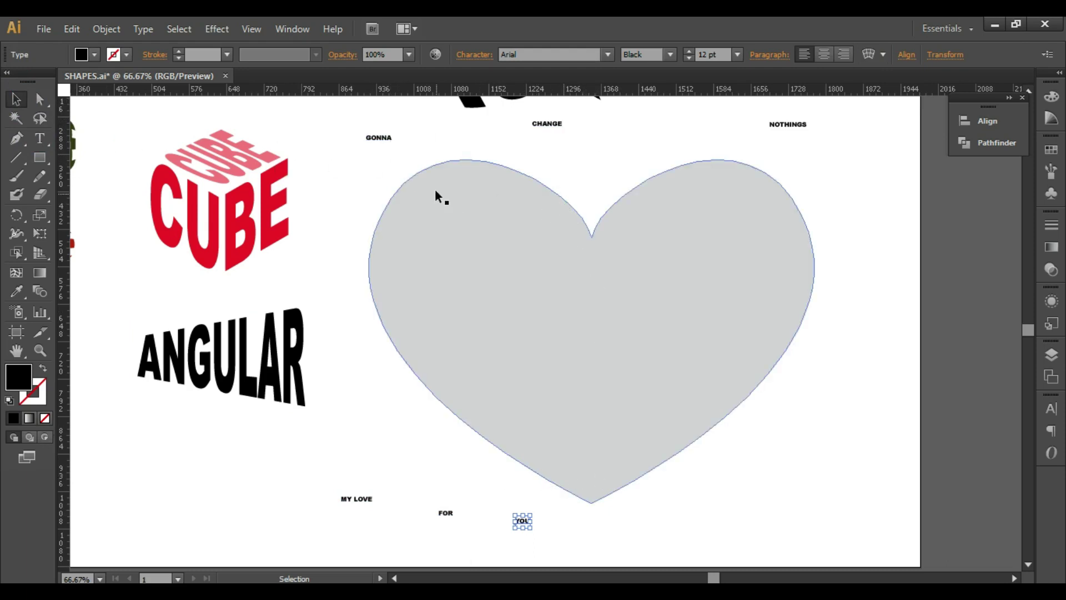
# Fill the heart with a bright yellow swatch
pyautogui.click(465, 195)
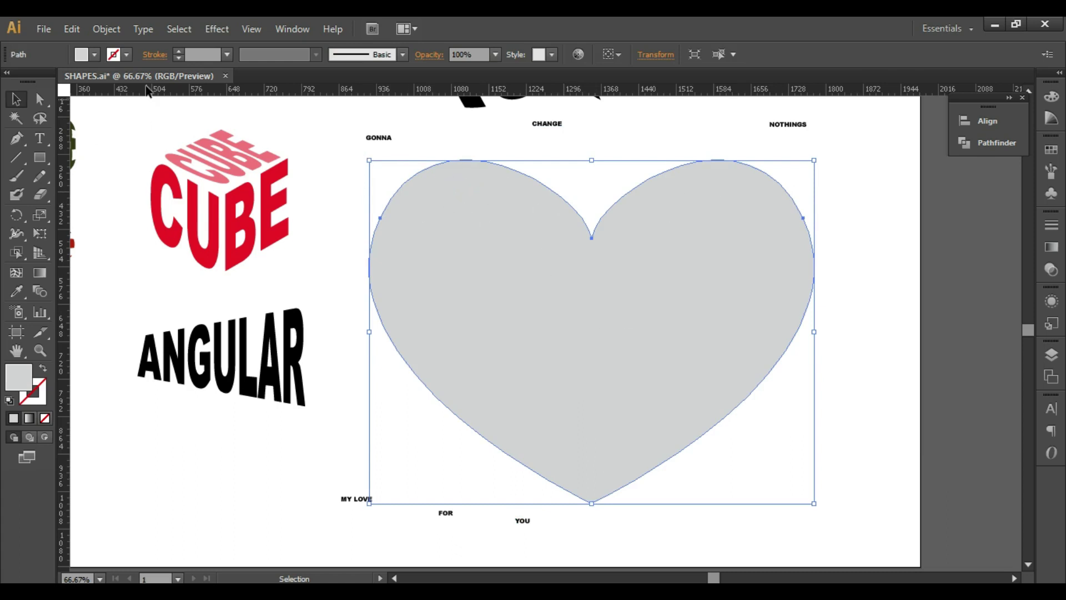
pyautogui.click(94, 54)
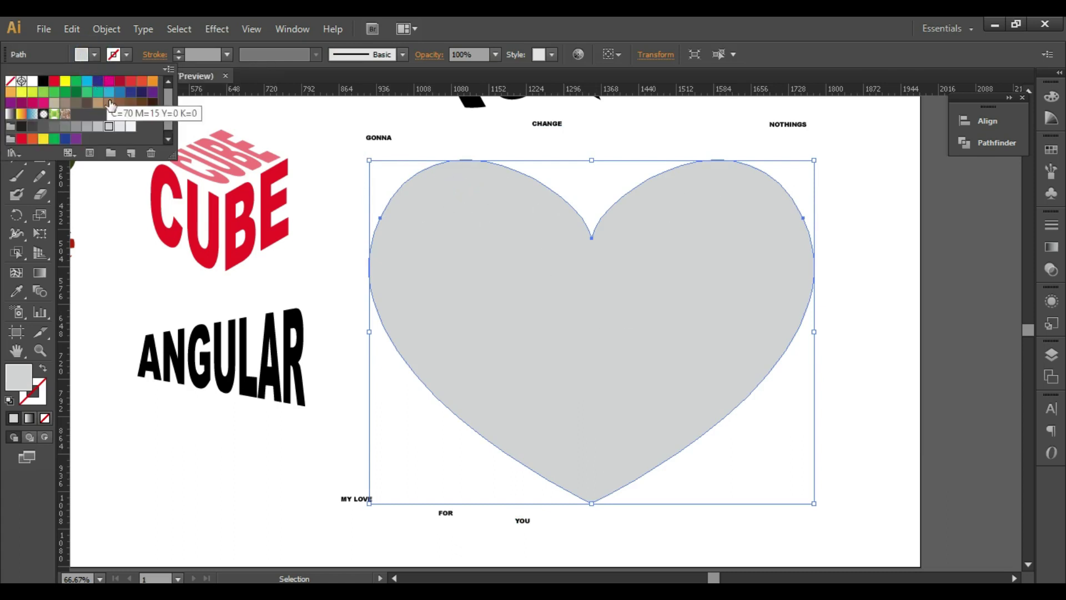
pyautogui.click(25, 94)
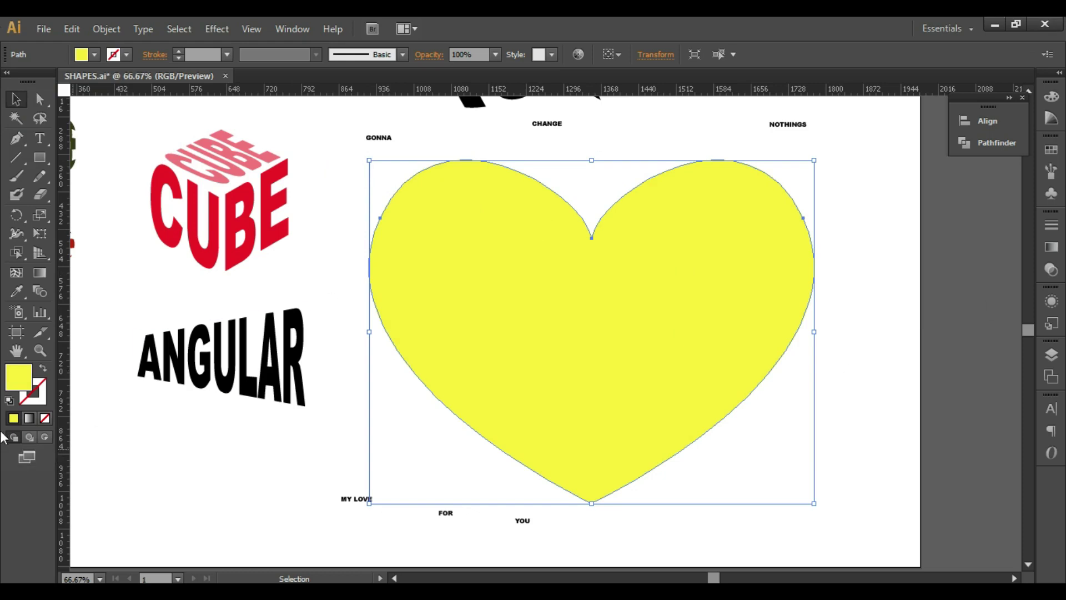
# Try a vertical Eraser cut through the heart's left lobe, and undo it
pyautogui.click(32, 198)
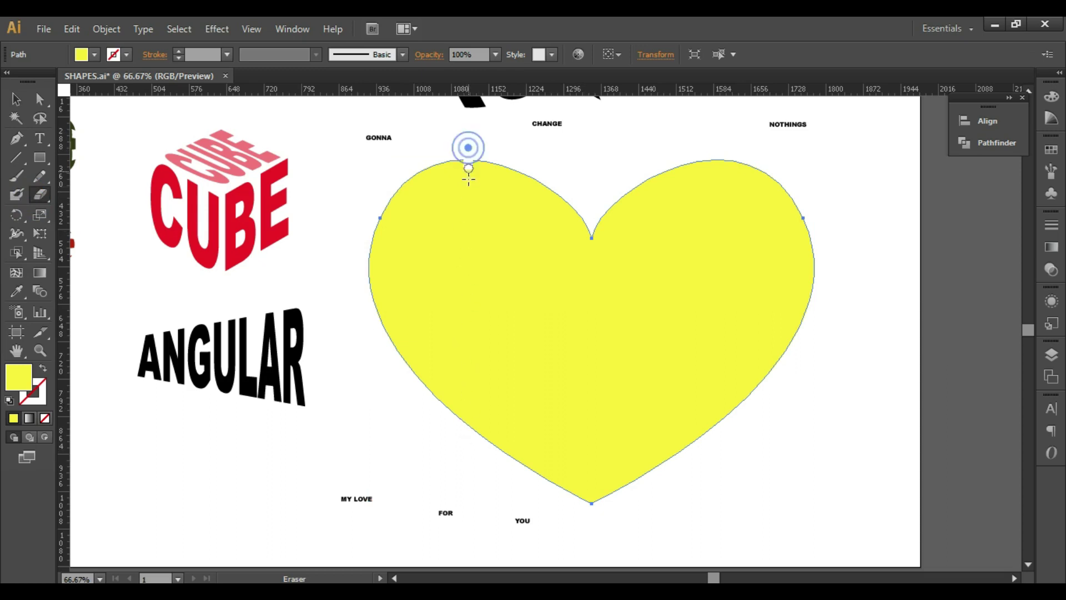
pyautogui.moveTo(466, 145); pyautogui.dragTo(471, 457)
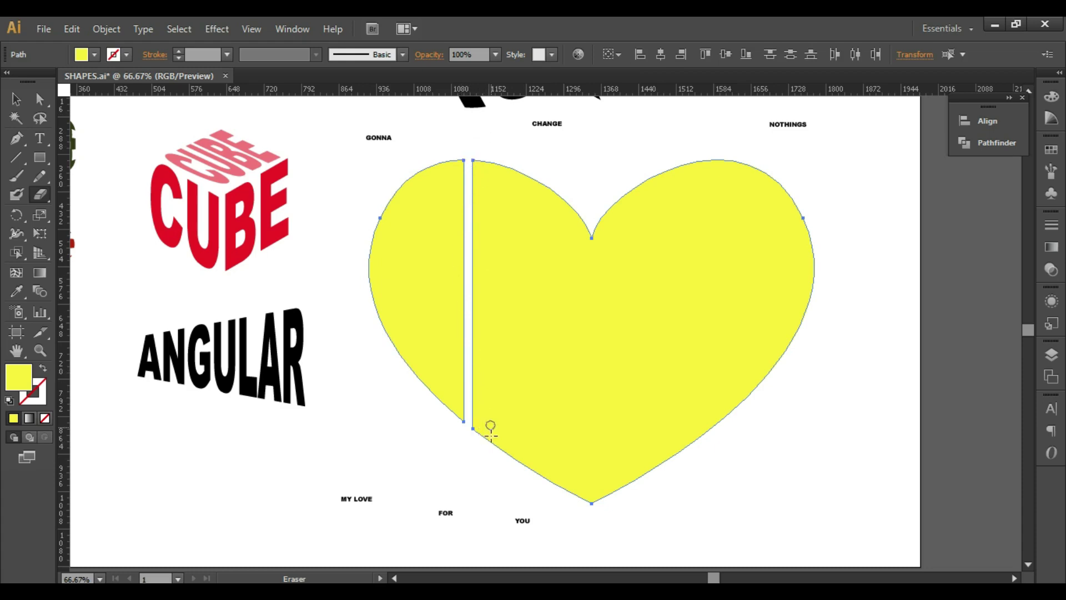
pyautogui.press('v')
pyautogui.hotkey('ctrl', 'z')
# Divide the heart into six pieces with the Eraser, cutting three curved gaps from the left edge and two slanted gaps, and deselect them
pyautogui.hotkey('shift', 'e')
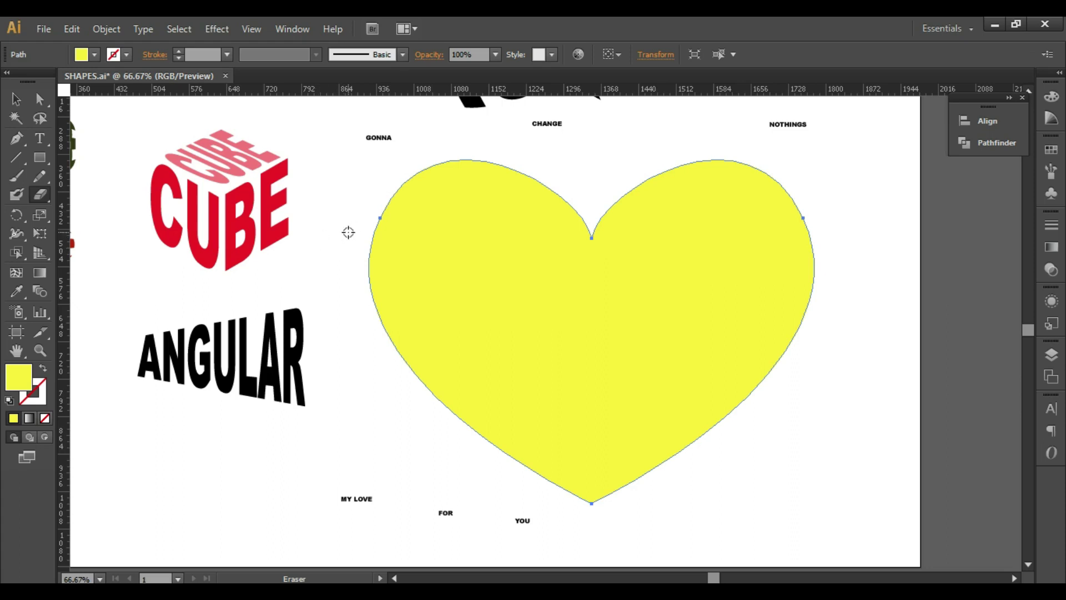
pyautogui.press(']')
pyautogui.press('[')
pyautogui.moveTo(352, 251); pyautogui.dragTo(561, 186)
pyautogui.moveTo(376, 338); pyautogui.dragTo(821, 269)
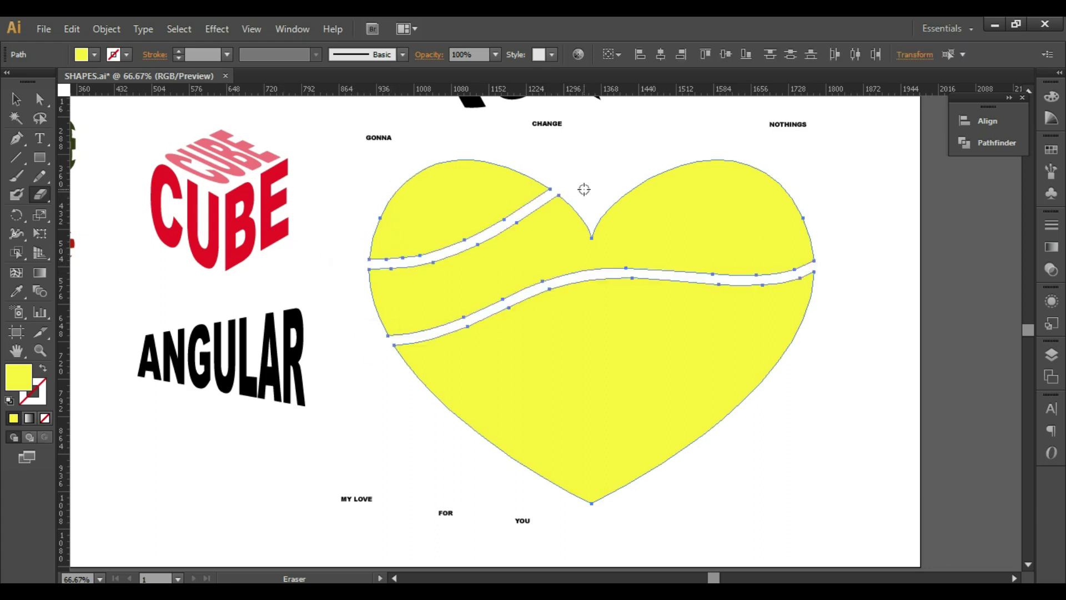
pyautogui.moveTo(637, 169); pyautogui.dragTo(594, 281)
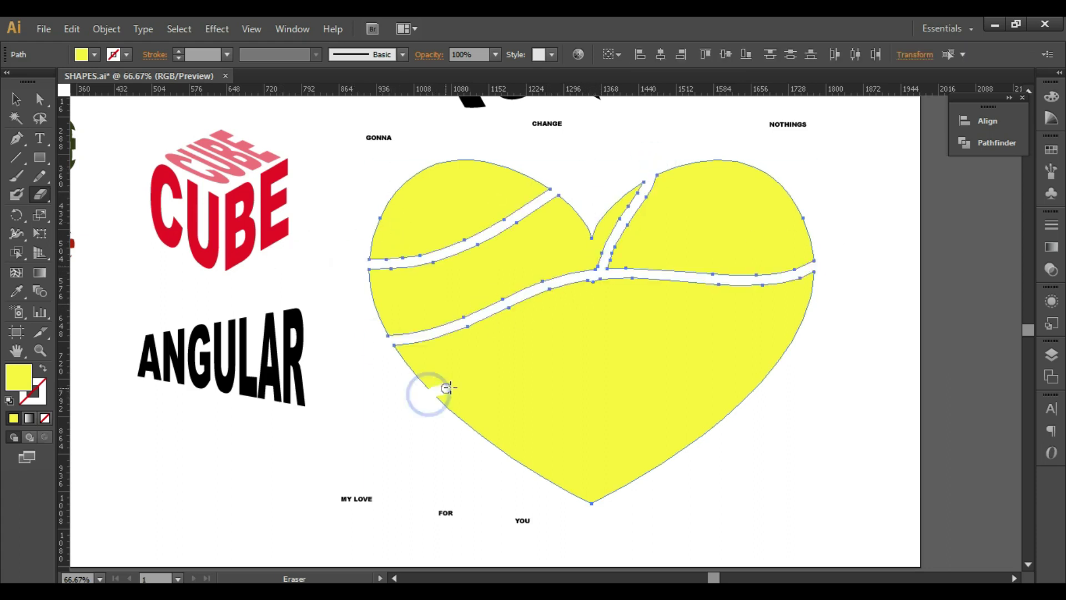
pyautogui.moveTo(428, 392); pyautogui.dragTo(778, 369)
pyautogui.moveTo(709, 278)
pyautogui.mouseDown()
pyautogui.moveTo(669, 340)
pyautogui.moveTo(654, 396)
pyautogui.mouseUp()
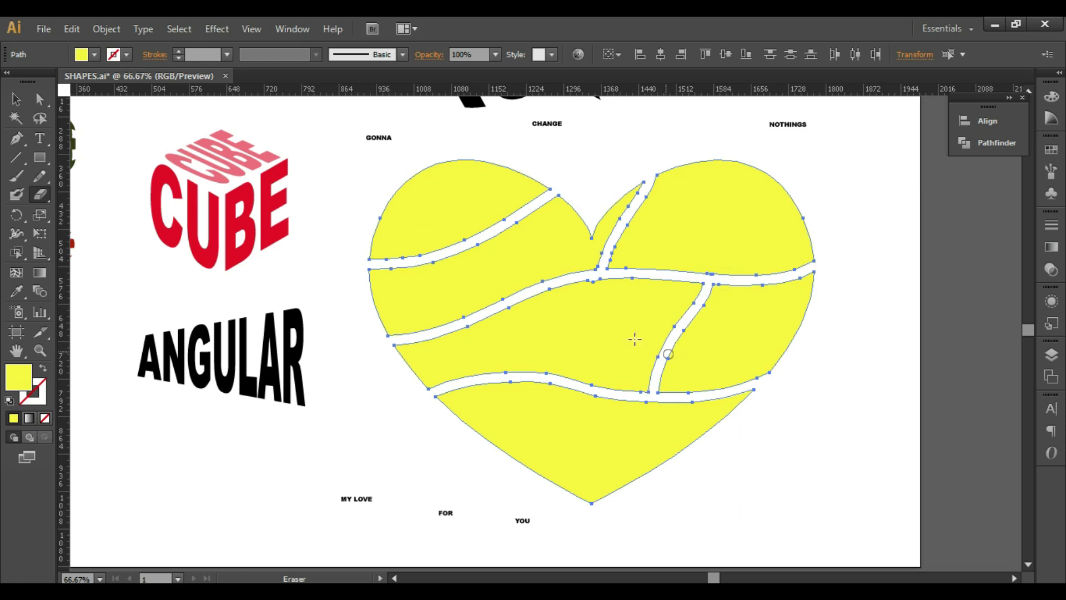
pyautogui.click(15, 99)
pyautogui.click(343, 173)
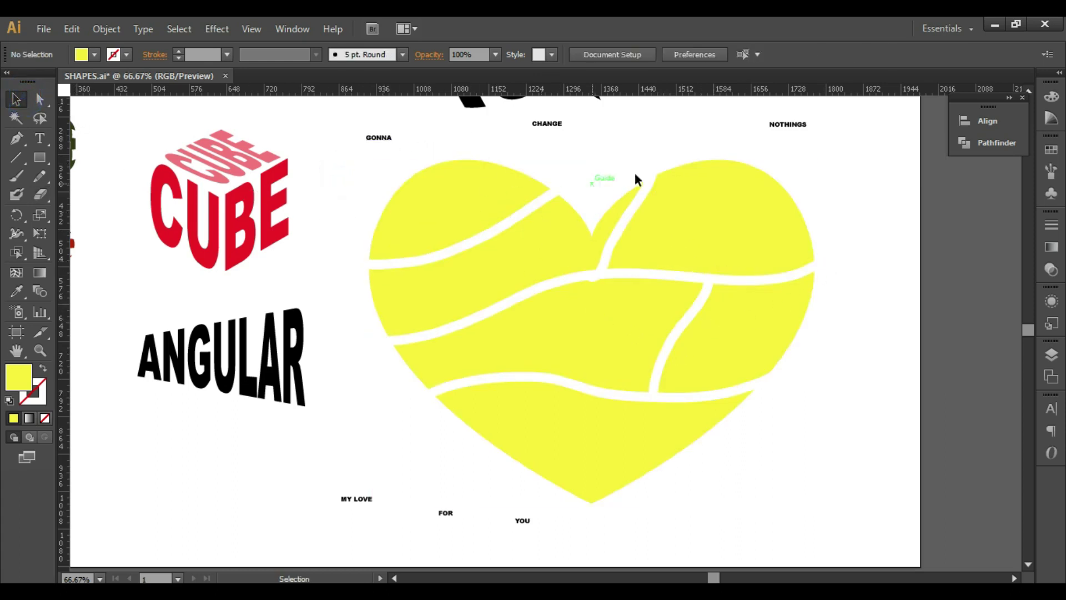
# Move NOTHINGS to the heart's upper-left piece and distort it into that piece with an envelope made from the top object
pyautogui.moveTo(794, 128); pyautogui.dragTo(463, 162)
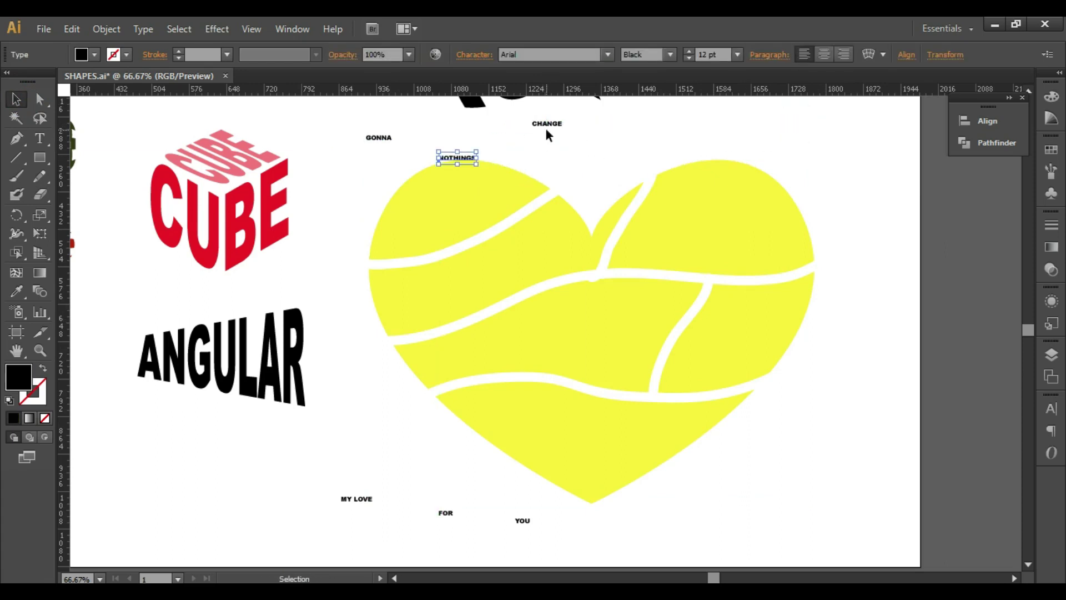
pyautogui.keyDown('shift'); pyautogui.click(489, 177); pyautogui.keyUp('shift')
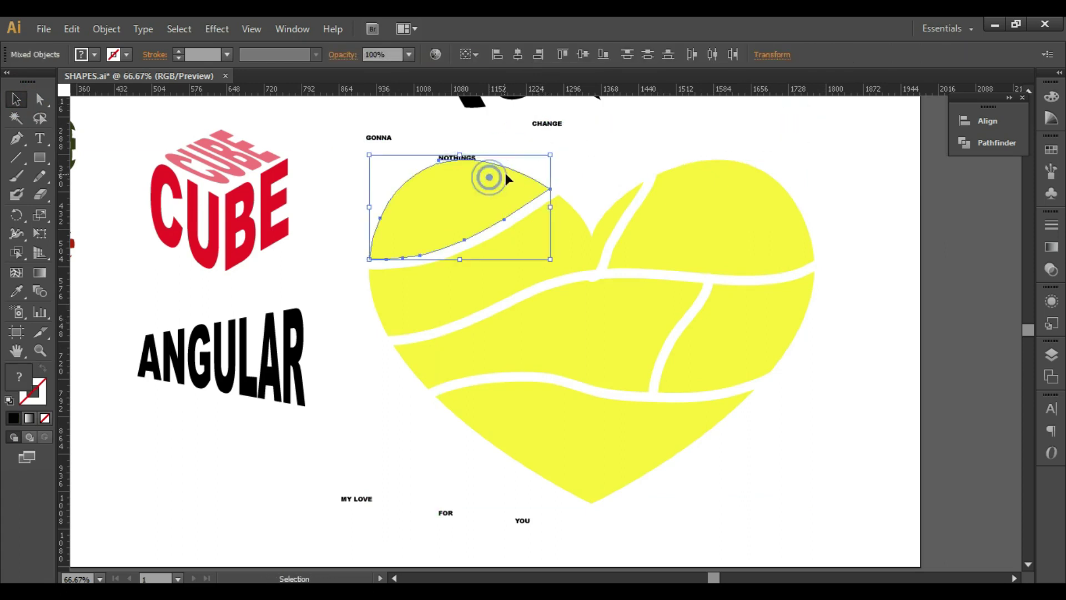
pyautogui.hotkey('ctrl', 'alt', 'c')
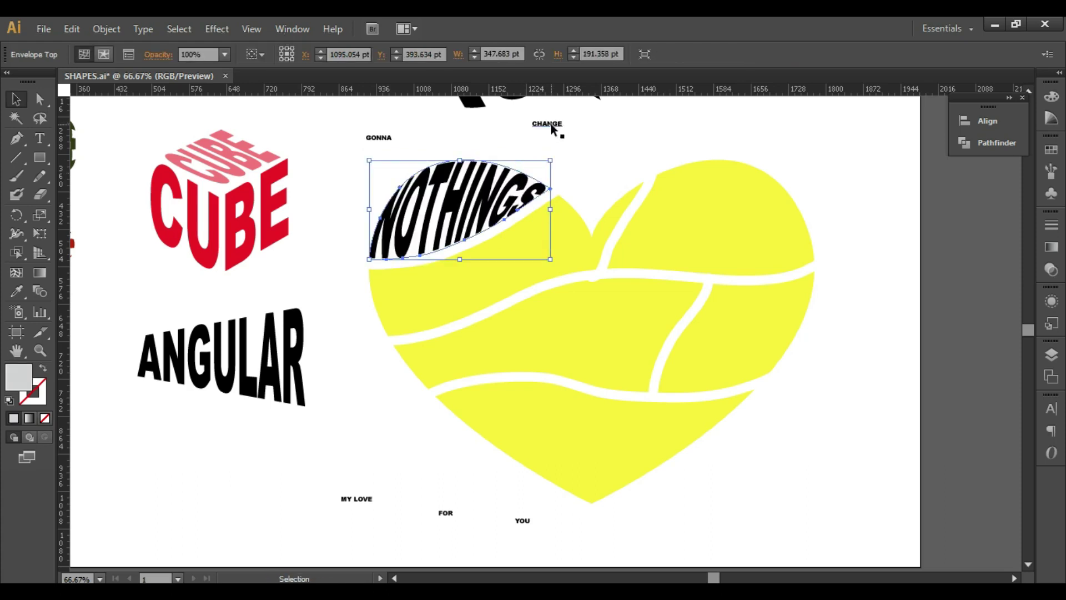
# Move GONNA onto the band below NOTHINGS and fit it to that piece with Envelope Distort using the top object
pyautogui.moveTo(376, 139); pyautogui.dragTo(562, 224)
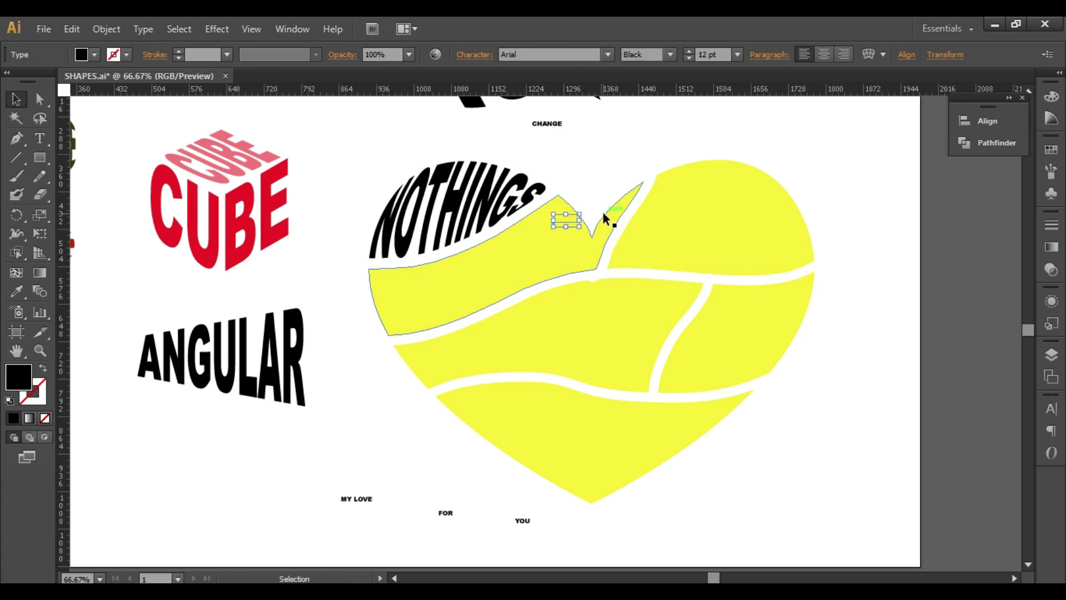
pyautogui.keyDown('shift'); pyautogui.click(590, 251); pyautogui.keyUp('shift')
pyautogui.hotkey('ctrl', 'alt', 'c')
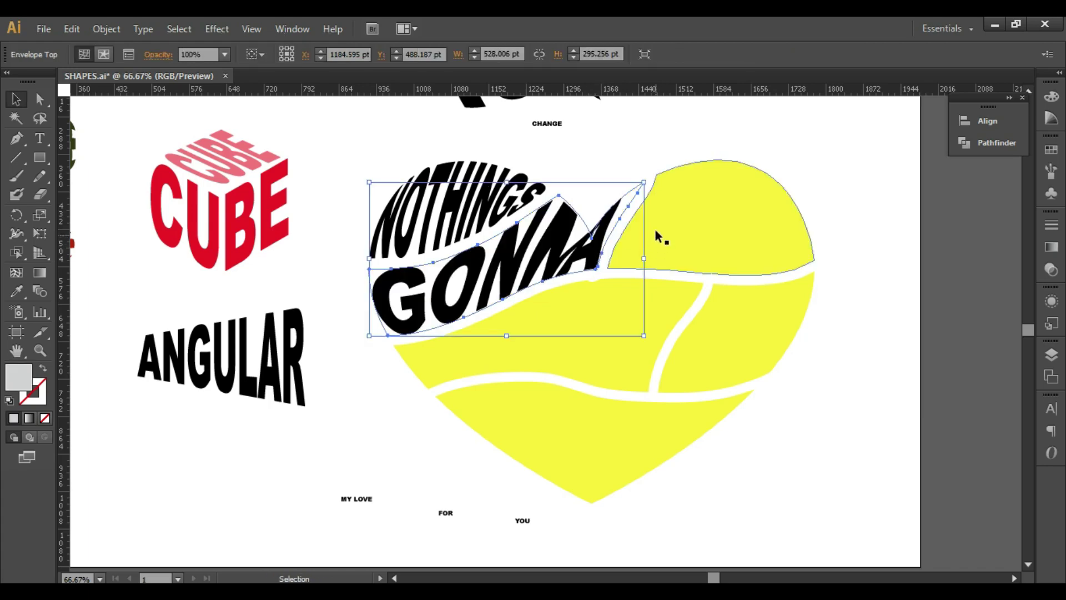
# Move CHANGE above the heart's upper-right piece and distort it into that piece with an envelope made from the top object
pyautogui.moveTo(555, 125); pyautogui.dragTo(758, 149)
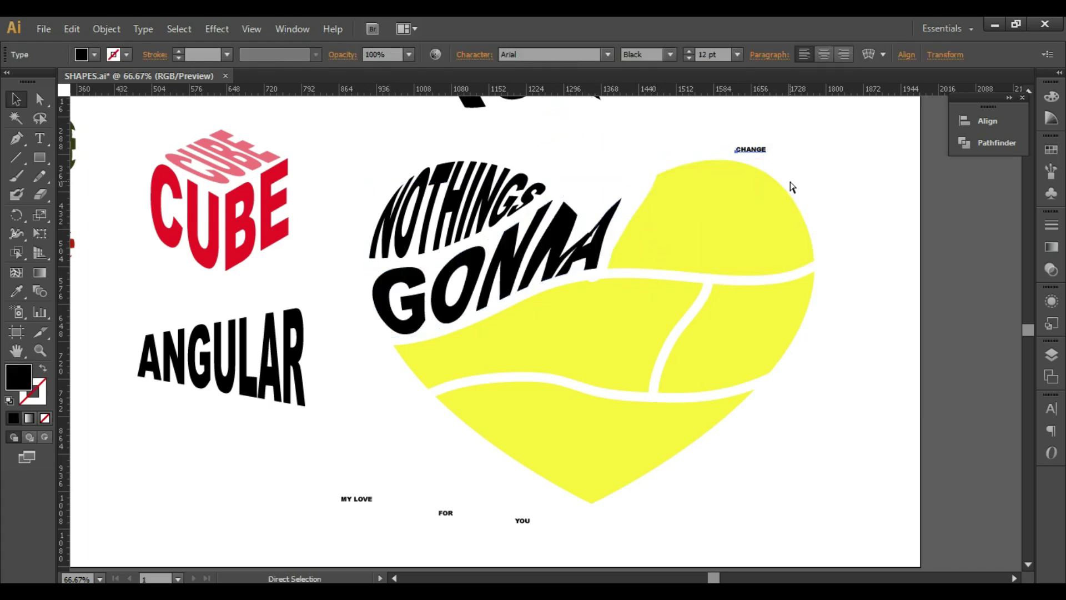
pyautogui.keyDown('shift'); pyautogui.click(749, 216); pyautogui.keyUp('shift')
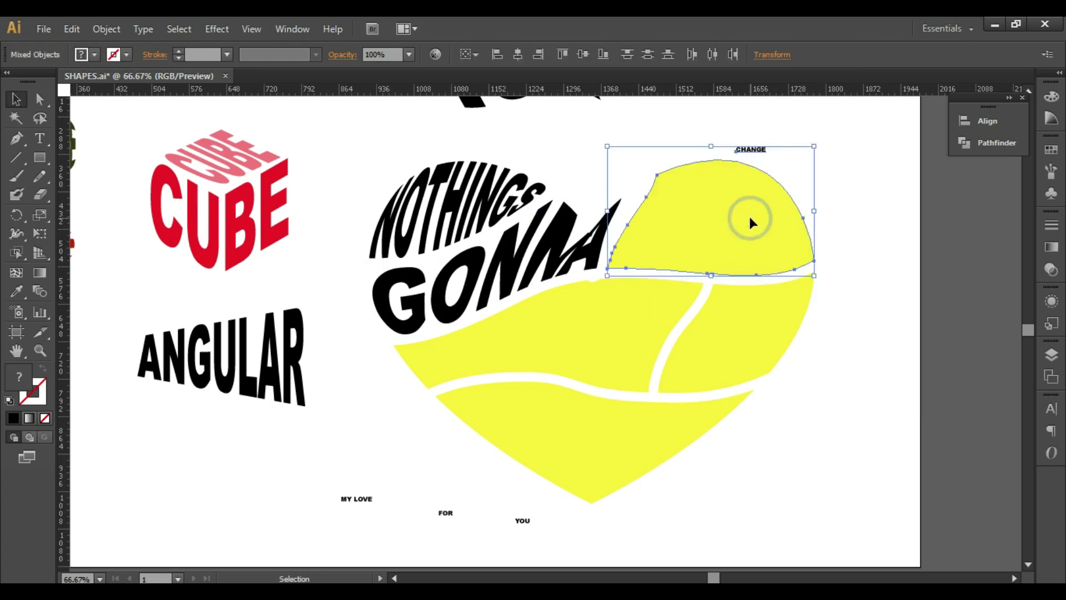
pyautogui.hotkey('ctrl', 'alt', 'c')
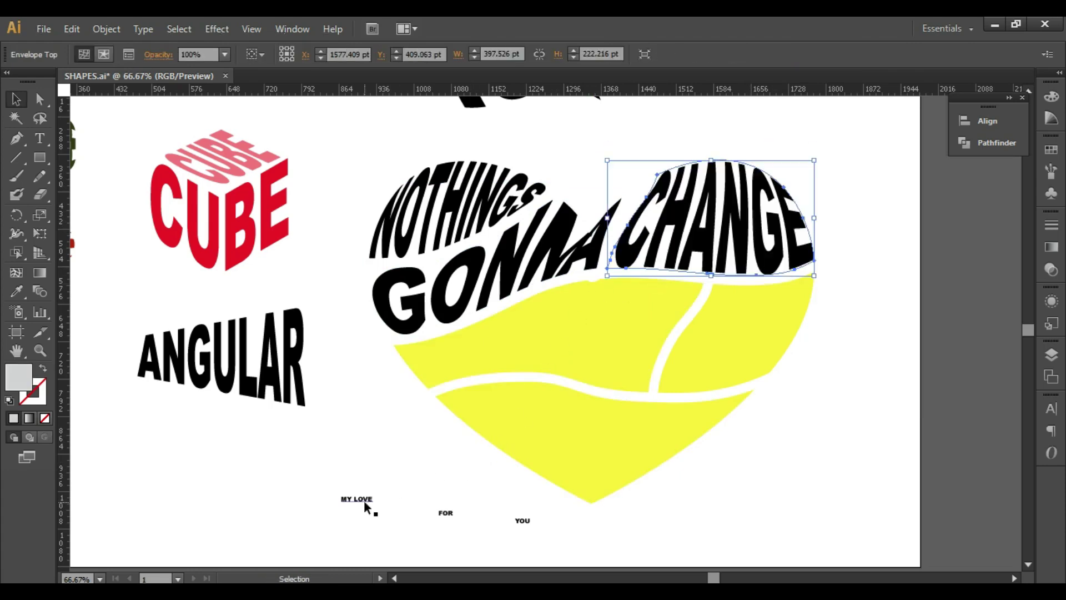
# Move MY LOVE onto the wide middle piece and fit it to that piece with a top-object envelope
pyautogui.moveTo(365, 501); pyautogui.dragTo(478, 359)
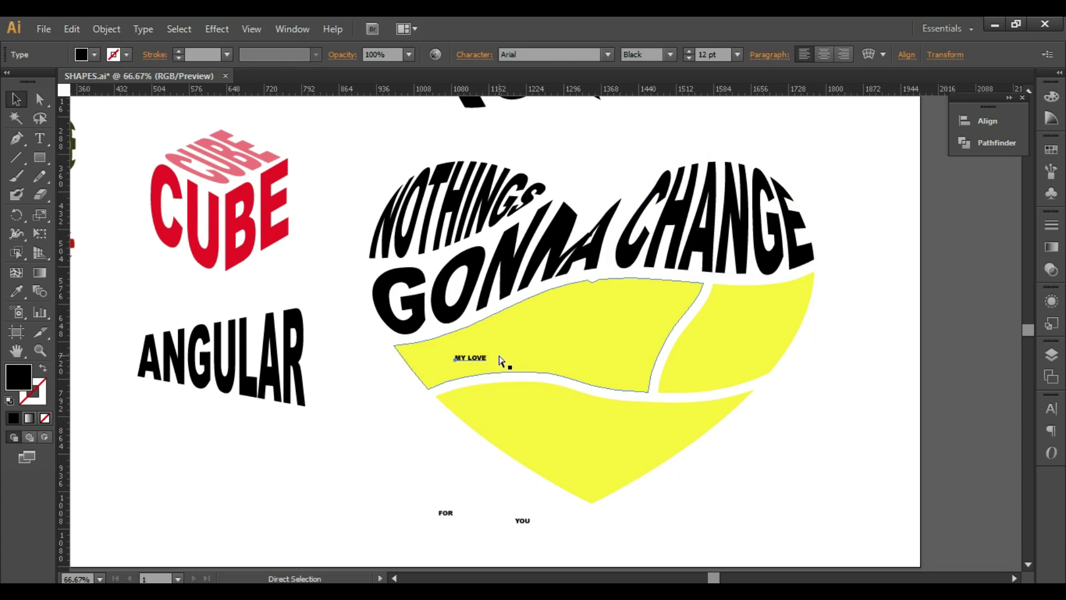
pyautogui.keyDown('shift'); pyautogui.click(510, 344); pyautogui.keyUp('shift')
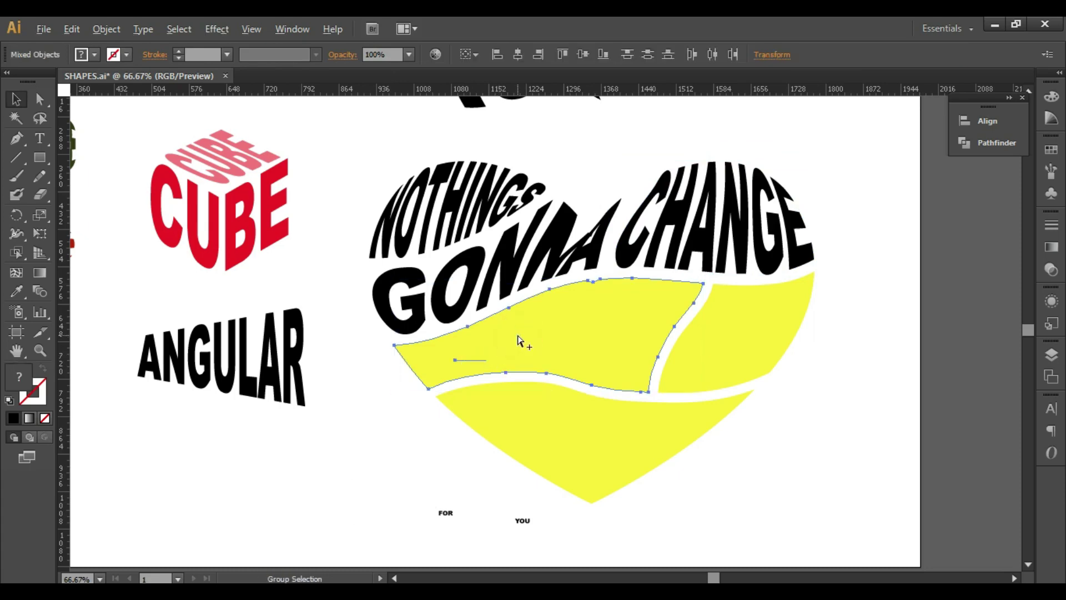
pyautogui.hotkey('ctrl', 'alt', 'c')
# Move FOR onto the small piece beside MY LOVE and warp it into that piece with a top-object envelope
pyautogui.moveTo(444, 512); pyautogui.dragTo(765, 332)
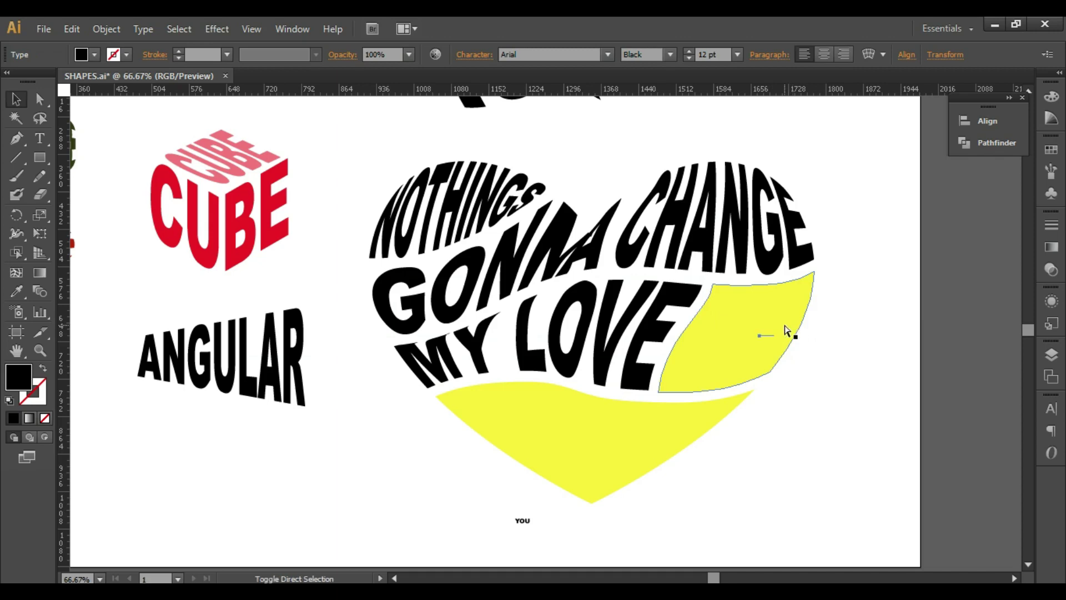
pyautogui.keyDown('shift'); pyautogui.click(783, 323); pyautogui.keyUp('shift')
pyautogui.hotkey('ctrl', 'alt', 'c')
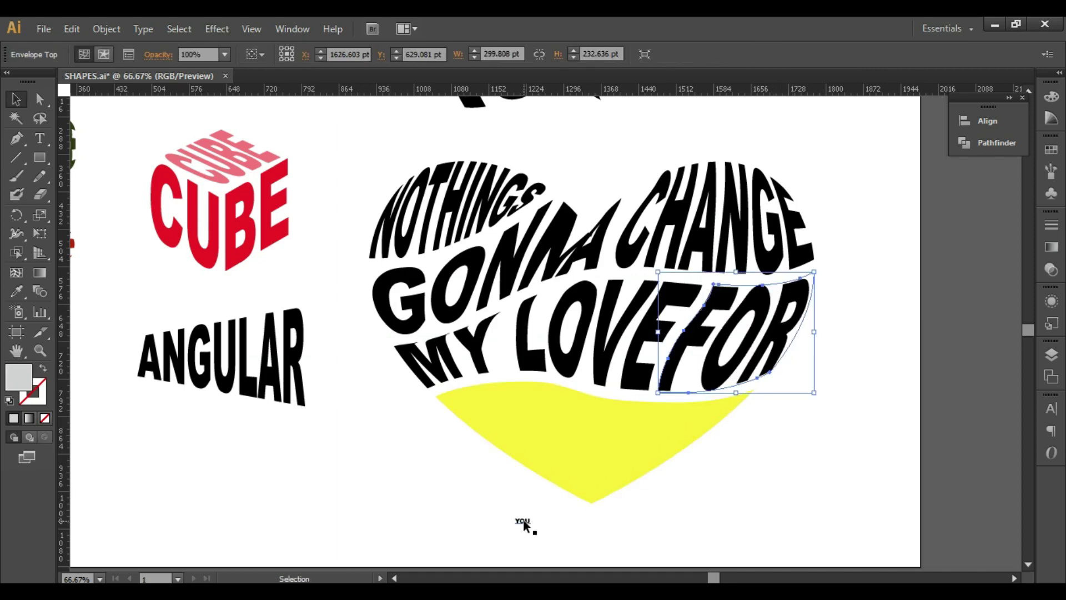
# Move YOU onto the heart's pointed lowest piece, distort it into that piece with a top-object envelope, and deselect it
pyautogui.moveTo(524, 524); pyautogui.dragTo(554, 467)
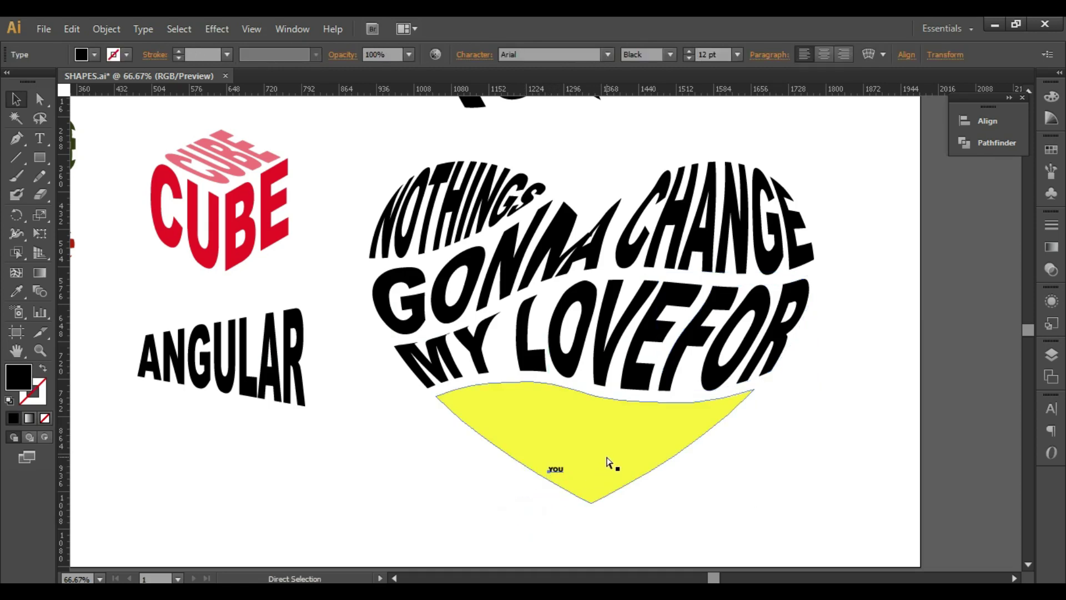
pyautogui.keyDown('shift'); pyautogui.click(607, 461); pyautogui.keyUp('shift')
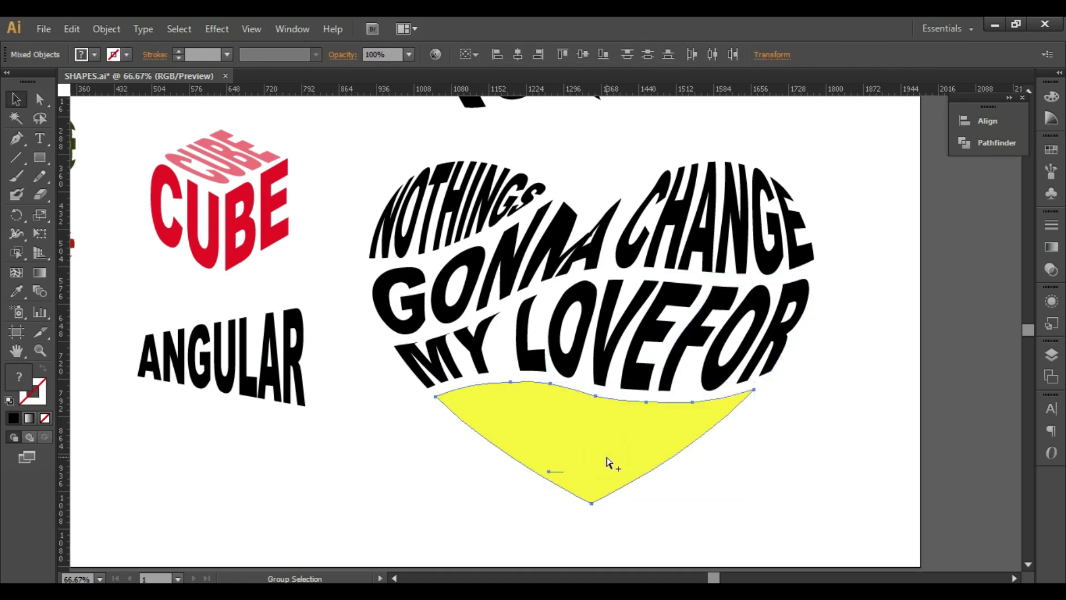
pyautogui.hotkey('alt', 'ctrl', 'c')
pyautogui.click(863, 327)
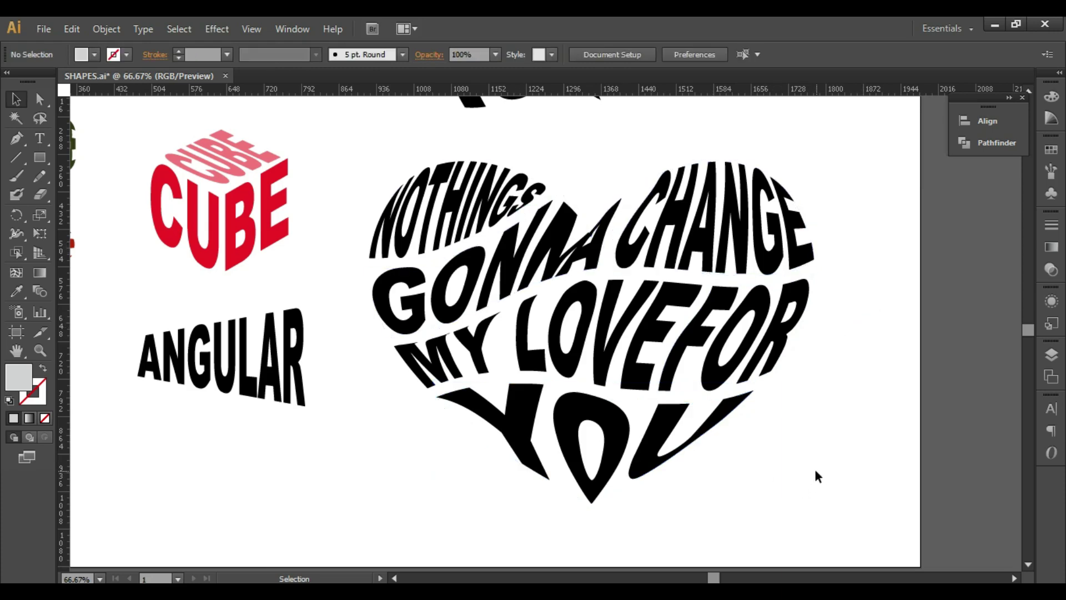
# Open the contents of the NOTHINGS envelope, remove the text's fill and add a new fill through its appearance
pyautogui.click(510, 198)
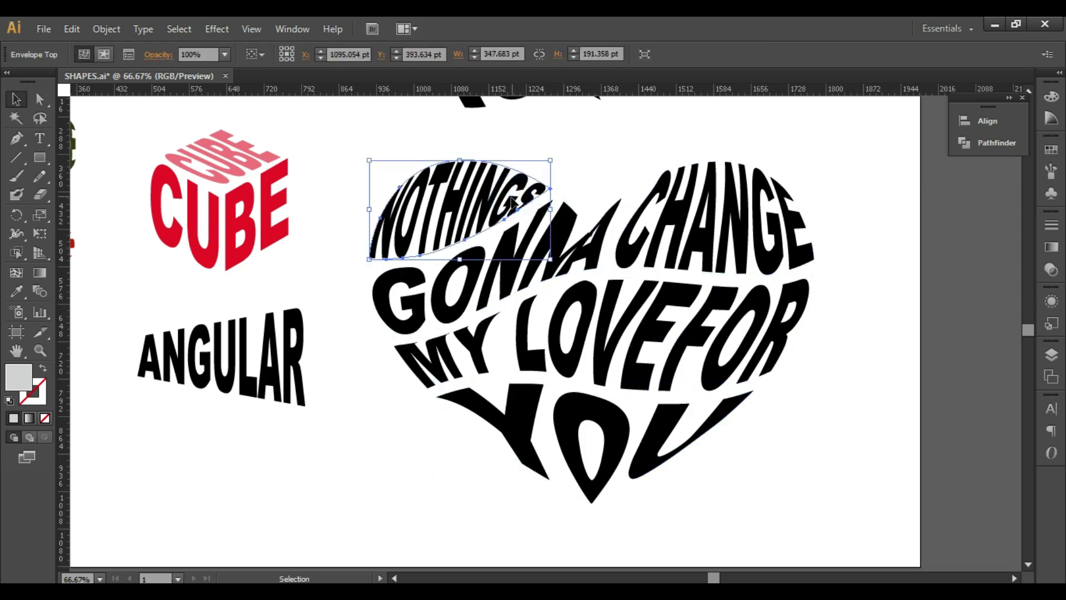
pyautogui.click(392, 410)
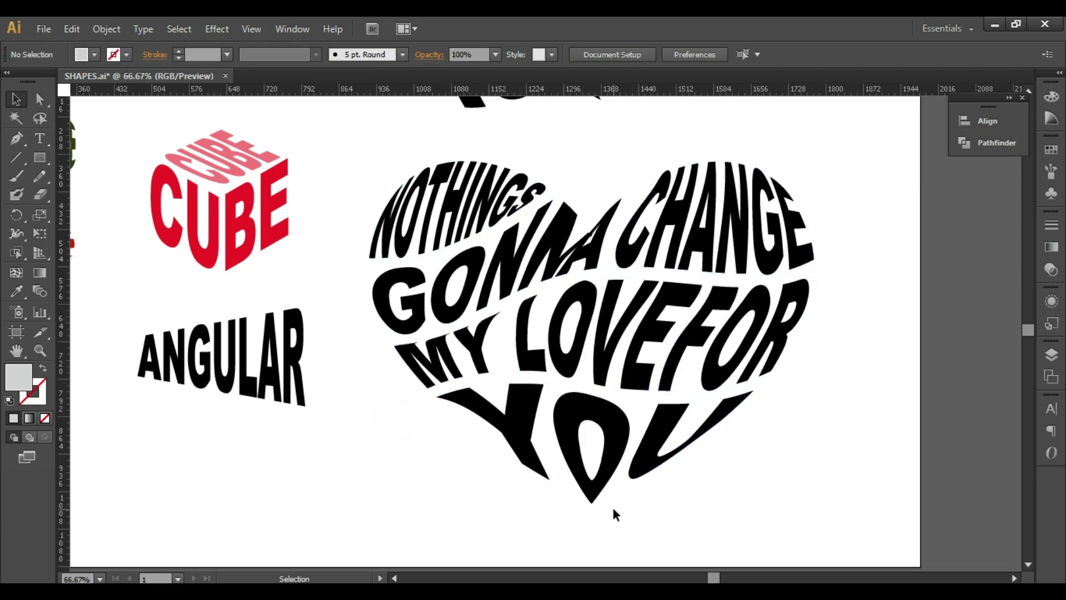
pyautogui.click(511, 191)
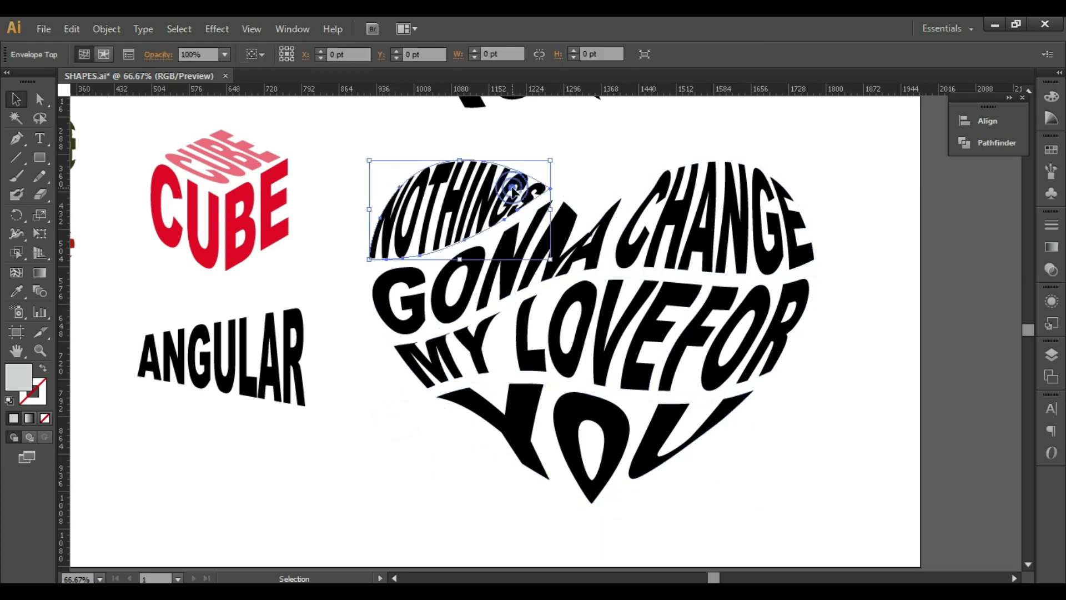
pyautogui.doubleClick(512, 191)
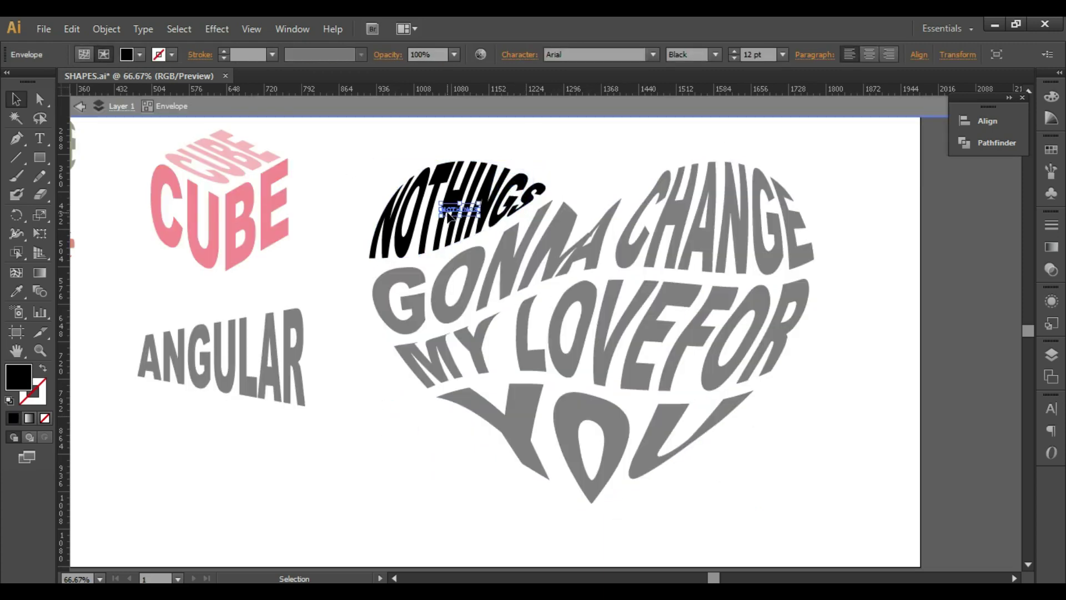
pyautogui.click(44, 420)
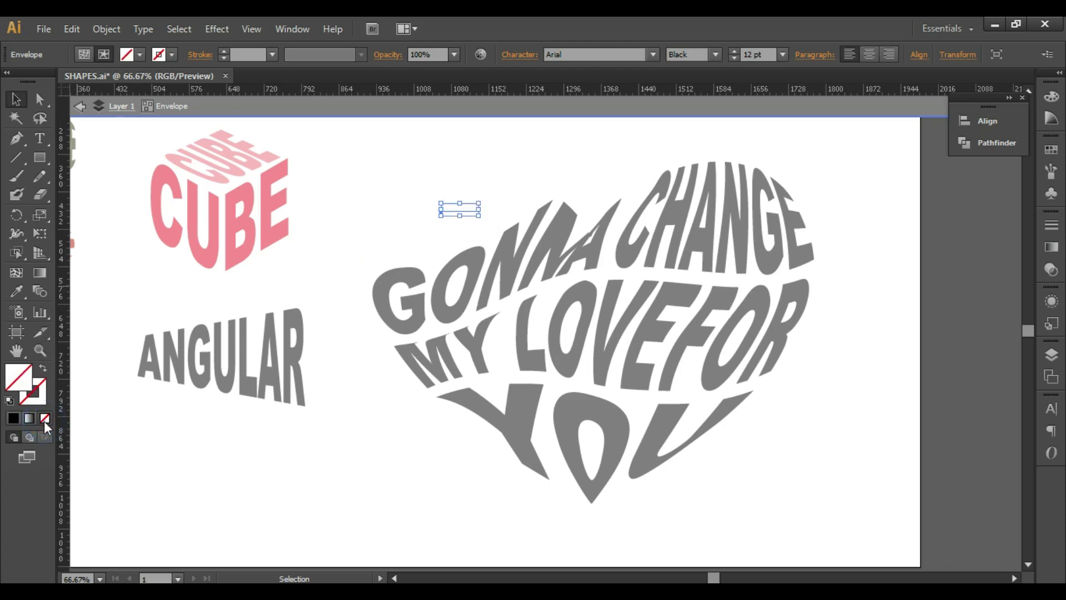
pyautogui.click(1052, 301)
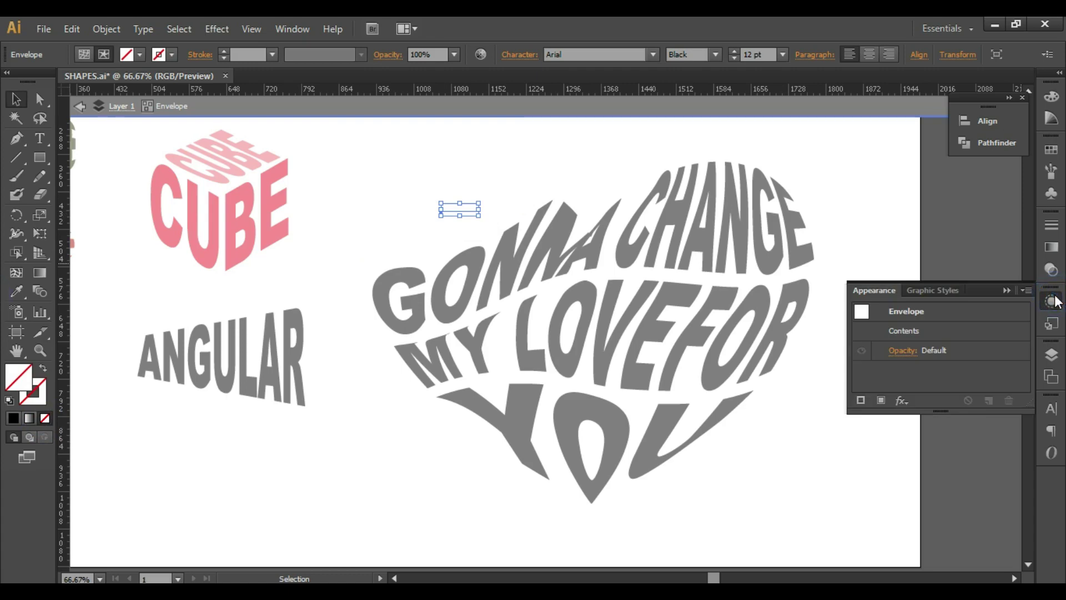
pyautogui.click(881, 401)
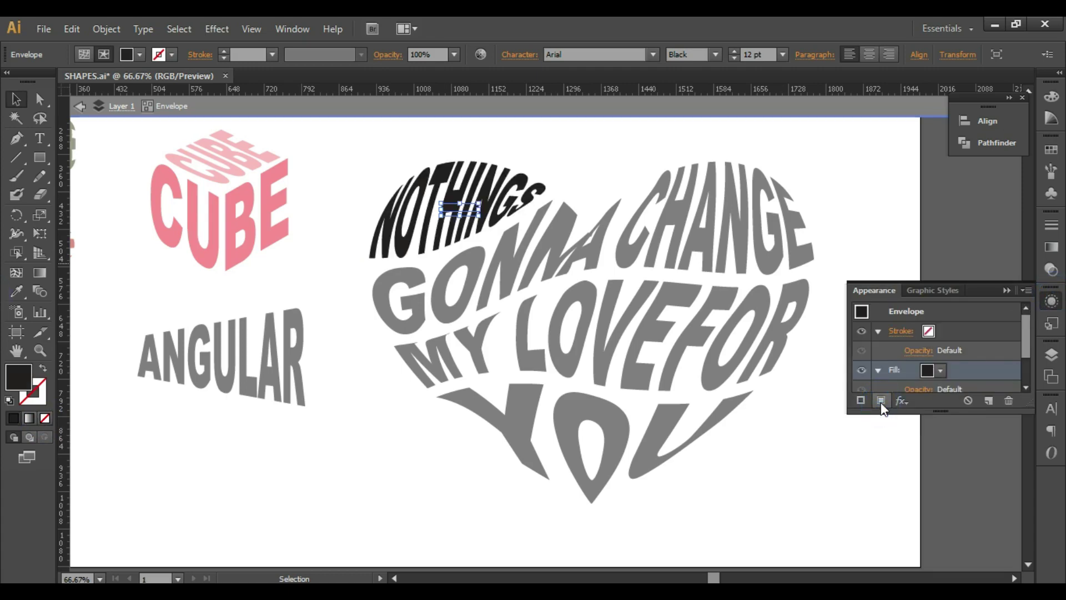
# Apply a linear gradient to the new fill of NOTHINGS and recolour its starting stop light pink
pyautogui.click(1051, 247)
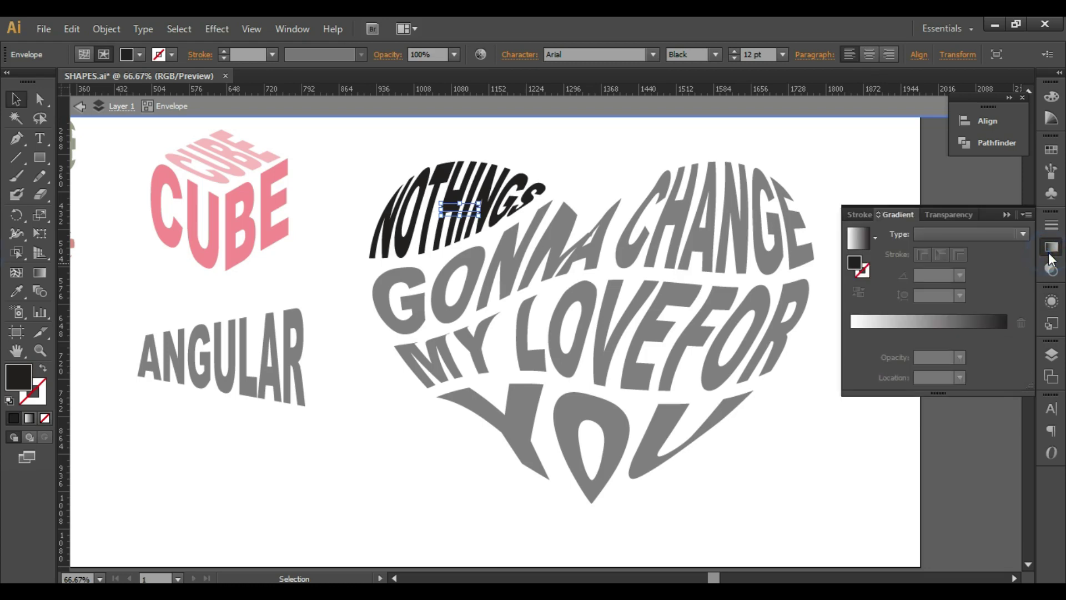
pyautogui.click(882, 325)
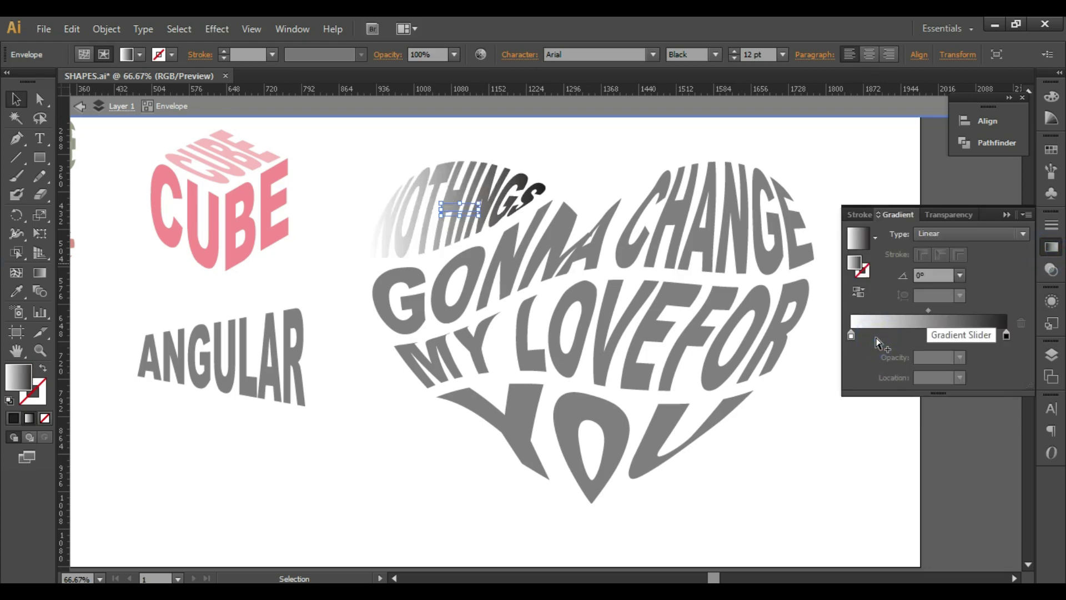
pyautogui.doubleClick(851, 335)
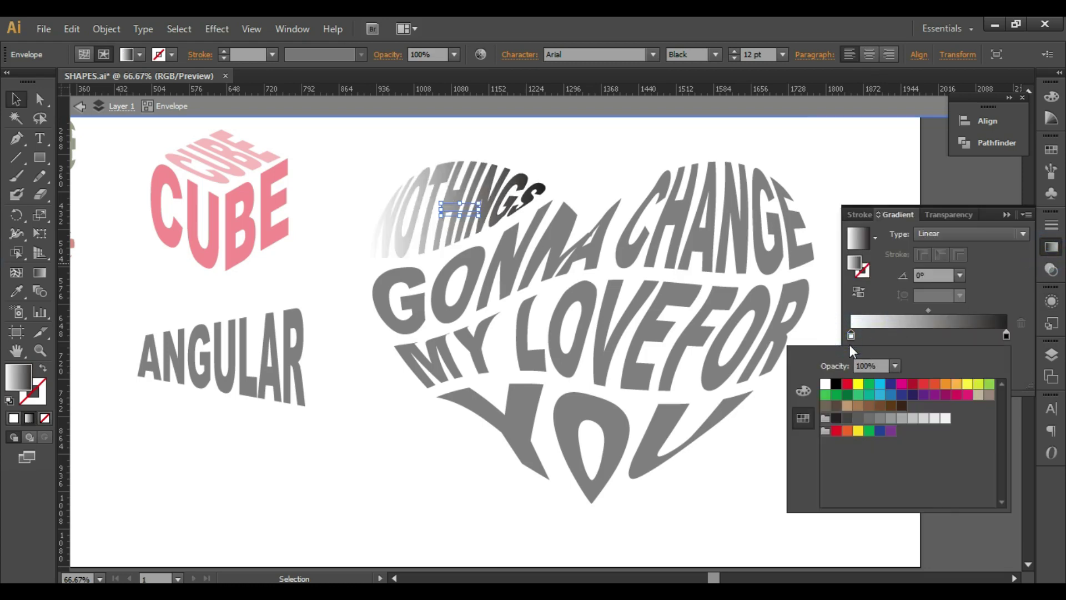
pyautogui.click(1051, 118)
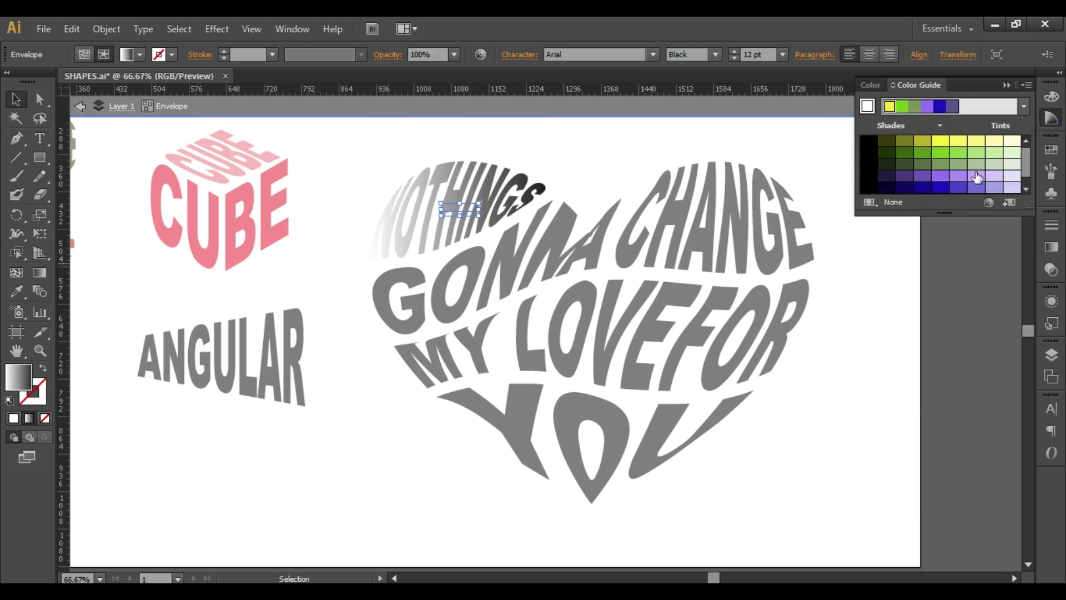
pyautogui.click(976, 175)
pyautogui.click(1049, 250)
pyautogui.click(958, 404)
pyautogui.doubleClick(856, 268)
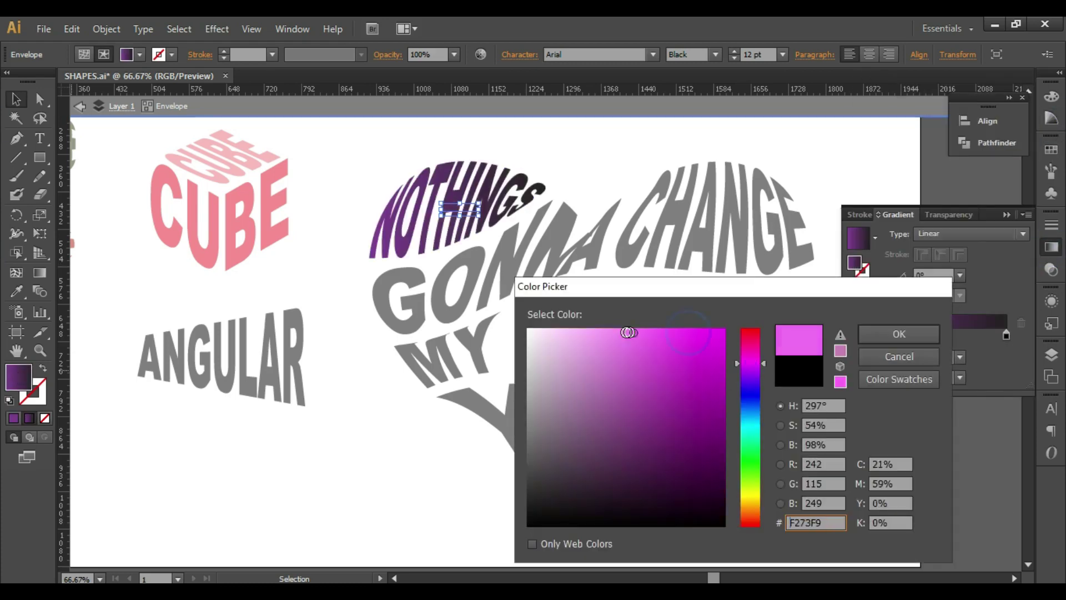
pyautogui.click(897, 331)
# Set the gradient's end stop to magenta and reverse the gradient so NOTHINGS runs from magenta to light pink
pyautogui.doubleClick(1006, 335)
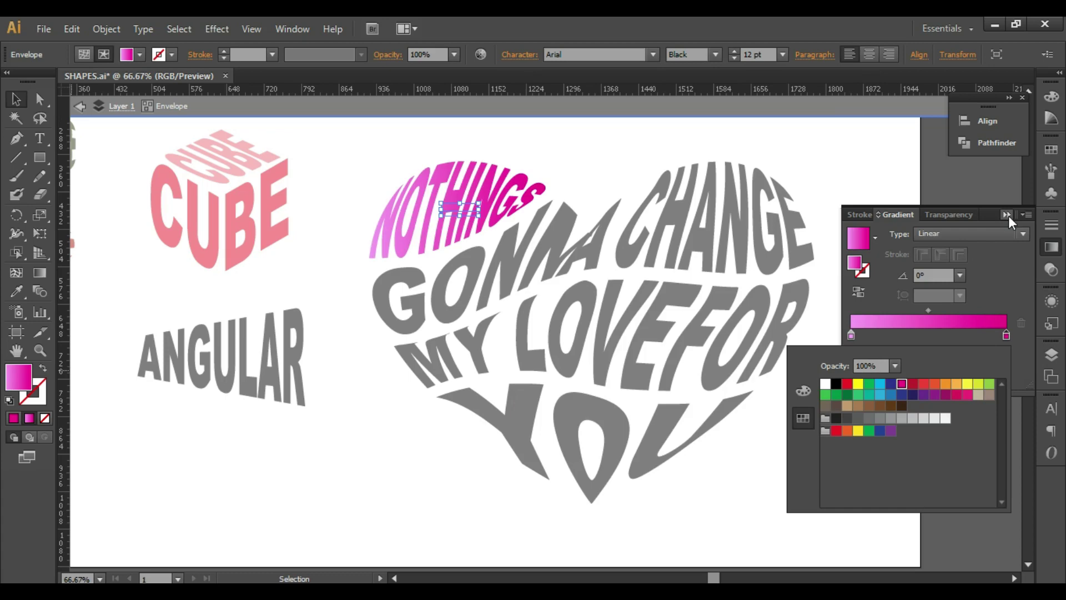
pyautogui.click(1008, 342)
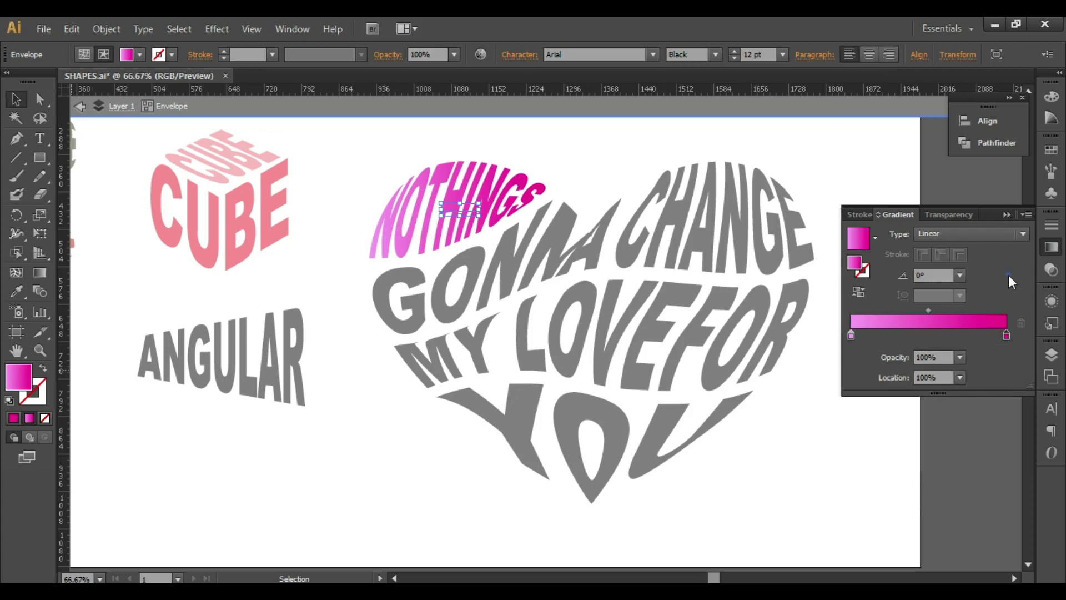
pyautogui.click(859, 292)
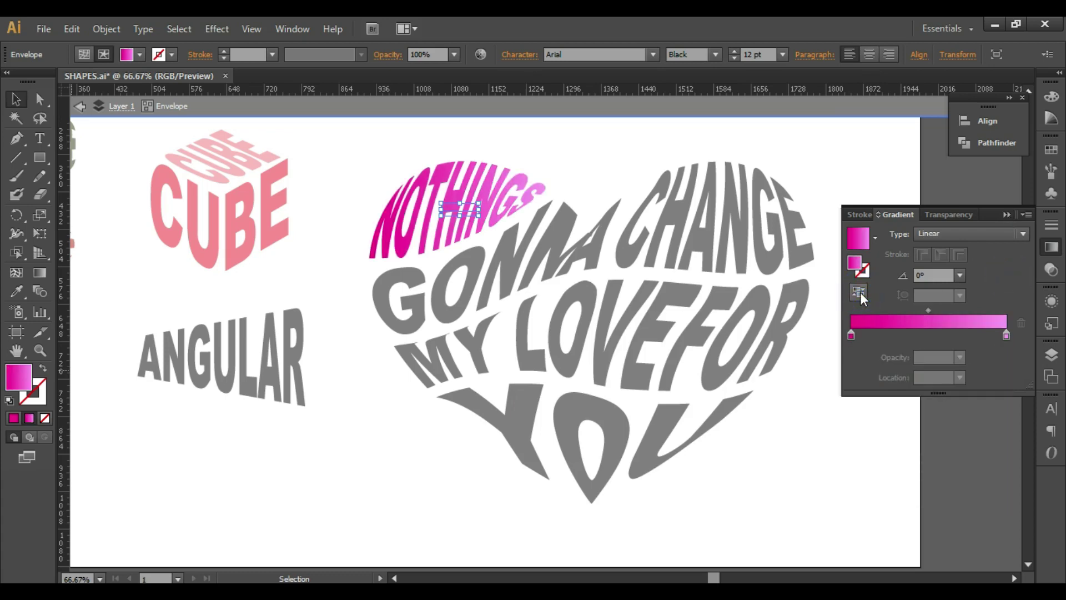
pyautogui.click(1004, 209)
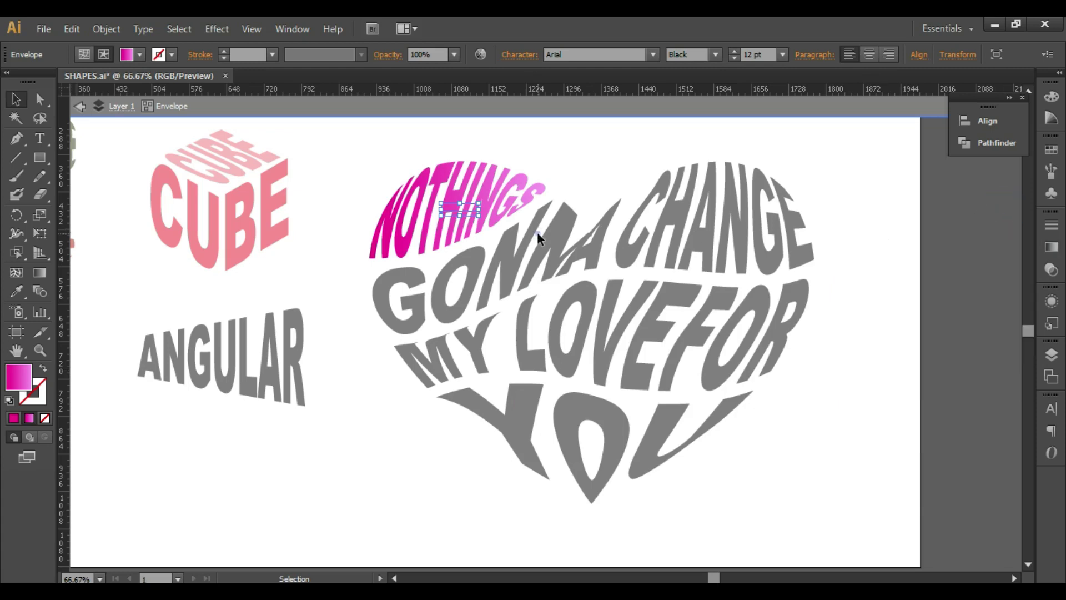
# Replace the fill of GONNA with a new one using the magenta-to-light-pink linear gradient, and select MY LOVE
pyautogui.click(527, 242)
pyautogui.click(45, 418)
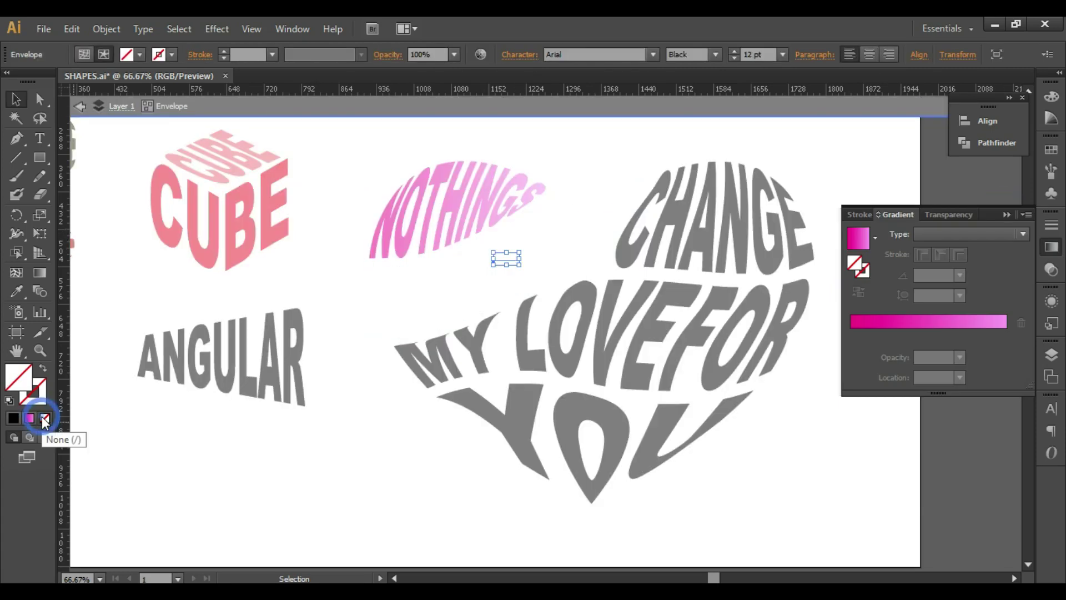
pyautogui.click(1051, 301)
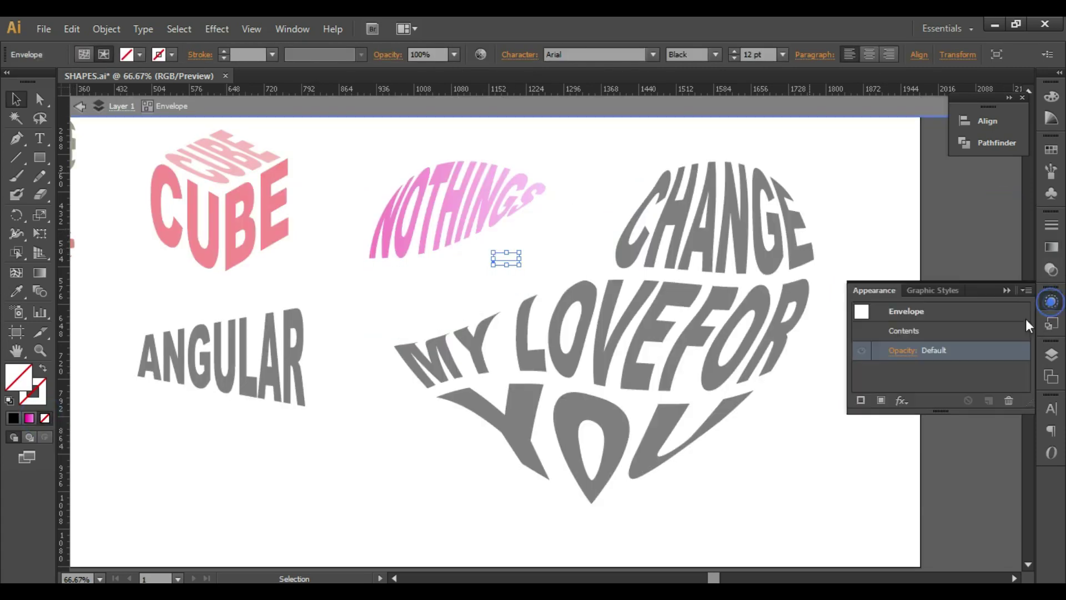
pyautogui.click(881, 400)
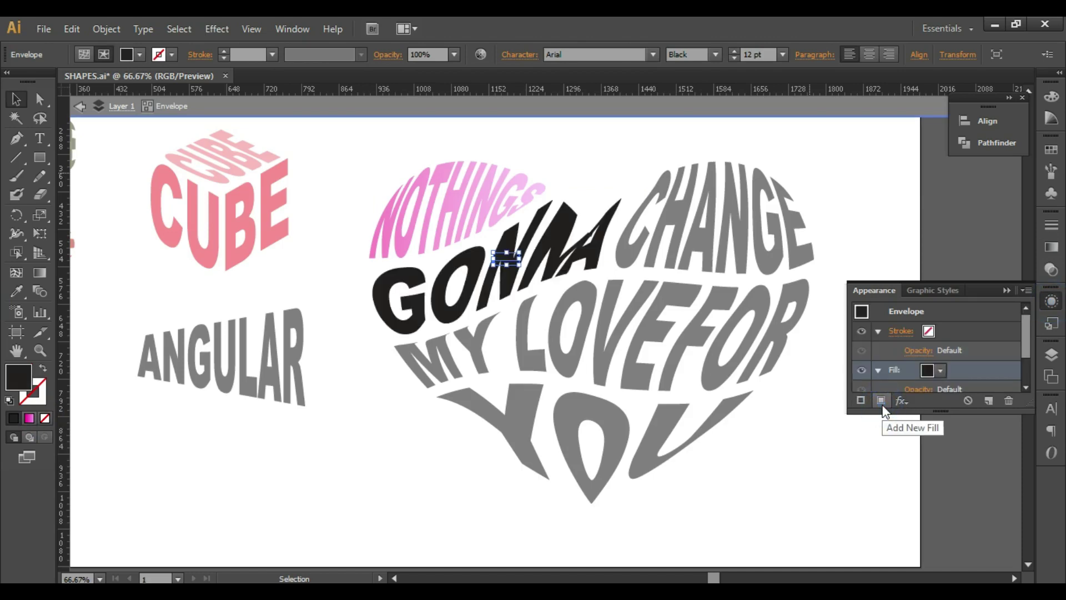
pyautogui.click(1051, 247)
pyautogui.click(910, 321)
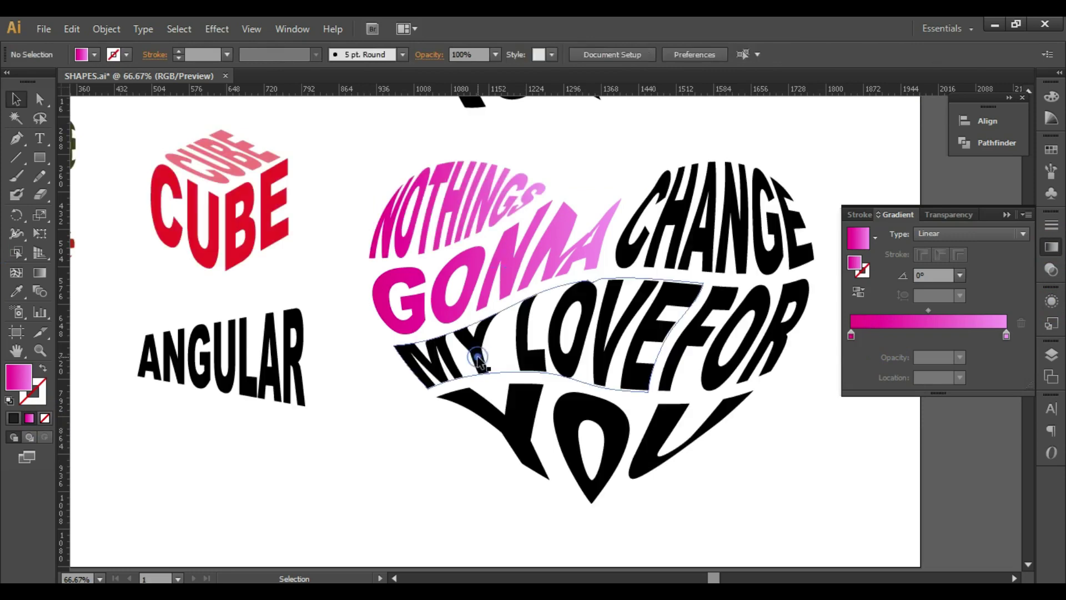
pyautogui.click(476, 357)
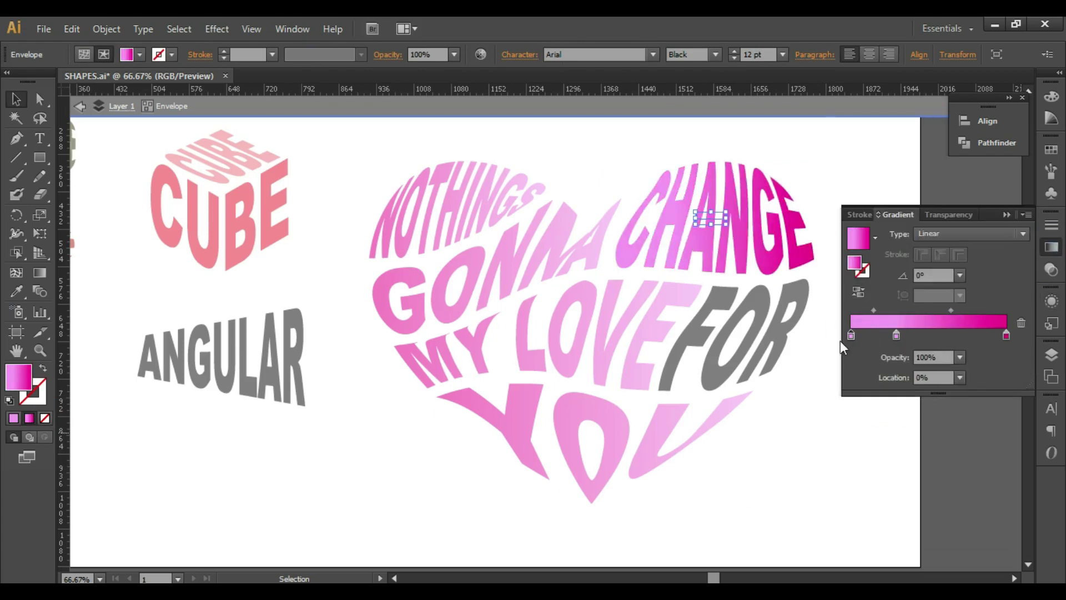
# Recolour the gradient of CHANGE from light pink through a shifted magenta middle stop to dark blue, and apply that gradient to FOR
pyautogui.click(908, 335)
pyautogui.moveTo(909, 339); pyautogui.dragTo(964, 344)
pyautogui.doubleClick(963, 336)
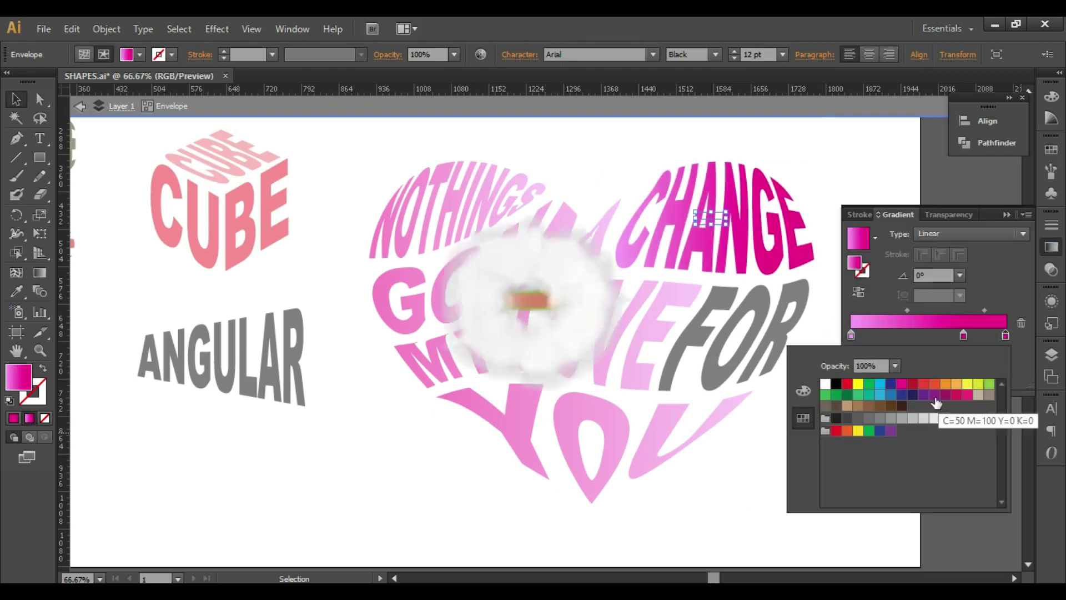
pyautogui.click(1006, 335)
pyautogui.doubleClick(1005, 335)
pyautogui.click(944, 413)
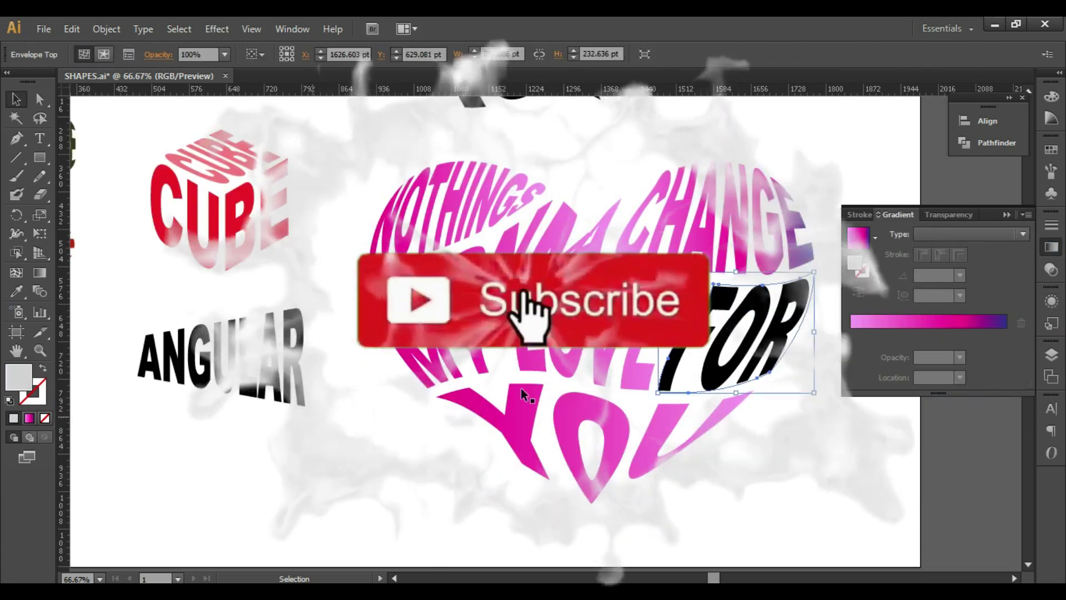
pyautogui.click(911, 337)
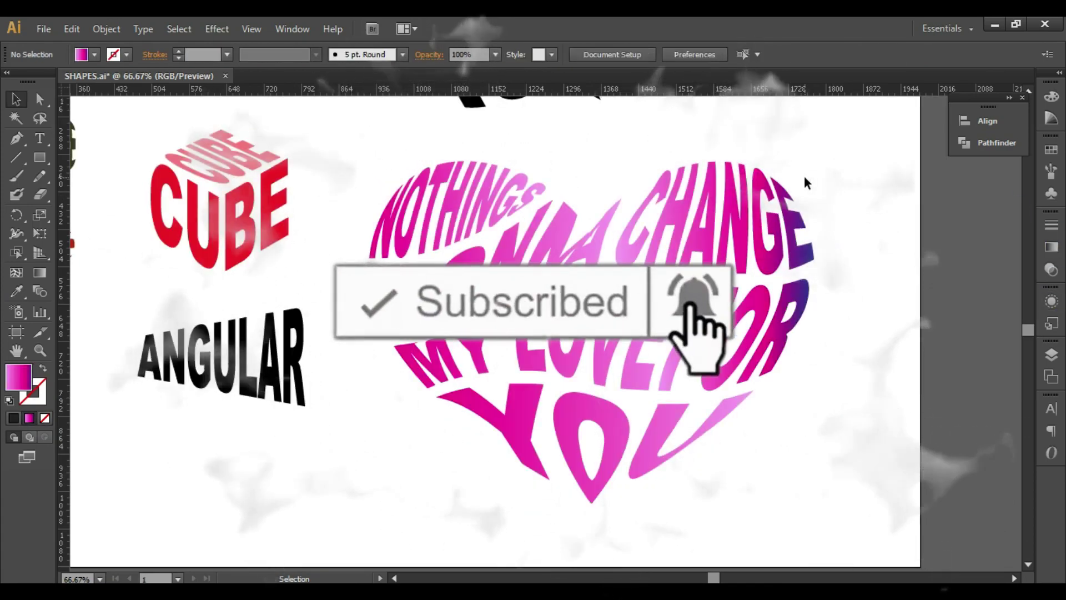